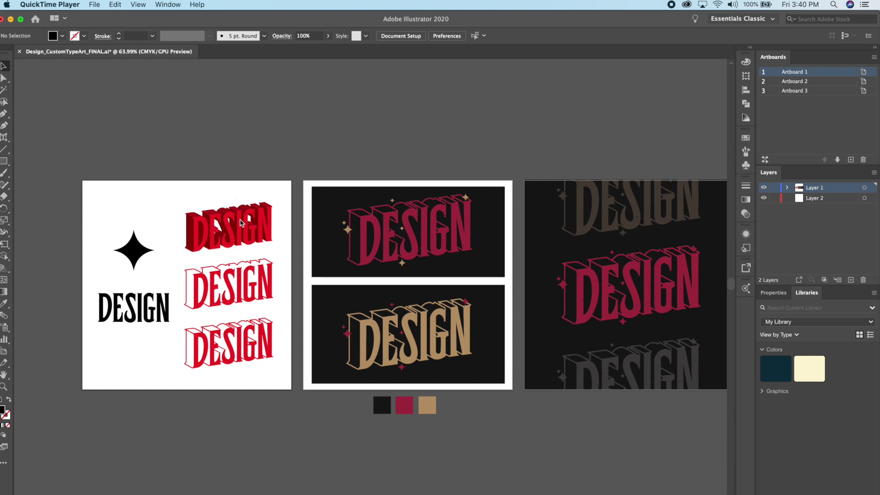
# Create a new 5 × 5 in document, Untitled-1, leaving the advanced settings unchanged.
pyautogui.click(234, 229)
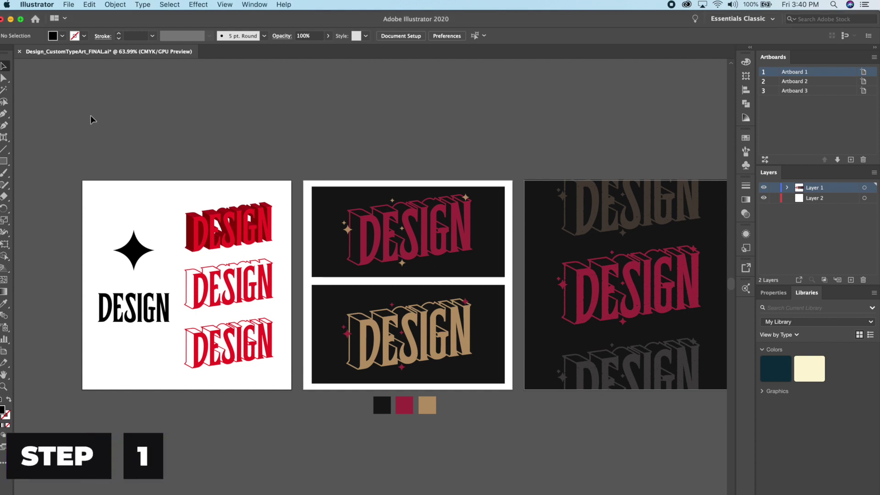
pyautogui.click(69, 4)
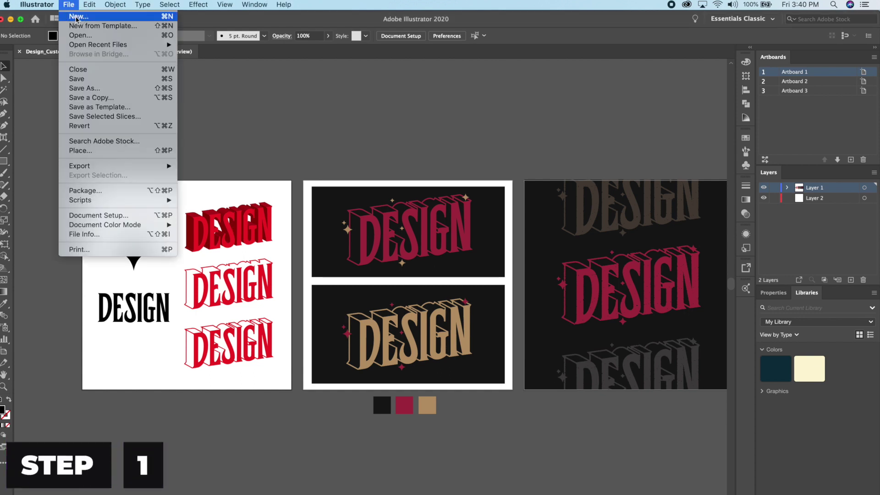
pyautogui.click(77, 17)
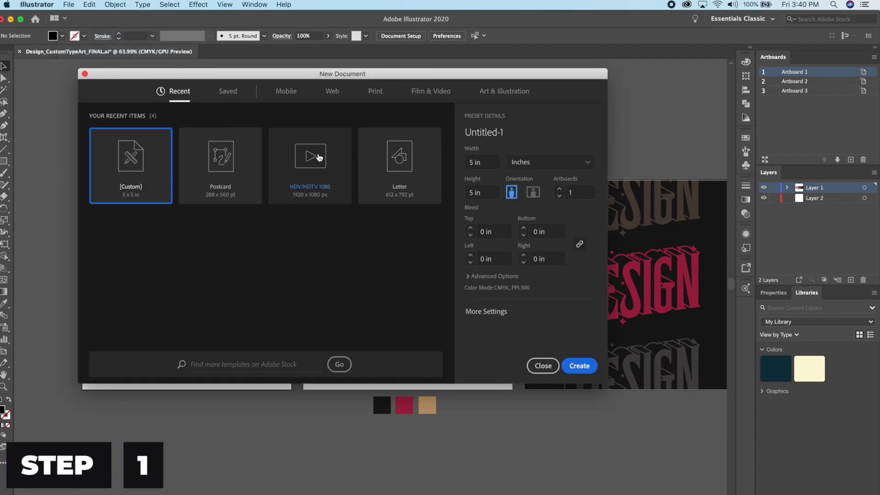
pyautogui.click(489, 311)
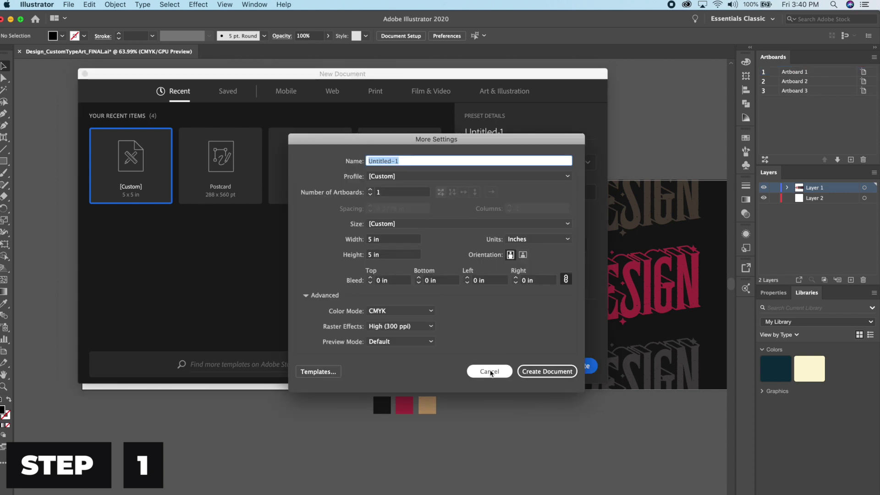
pyautogui.click(489, 370)
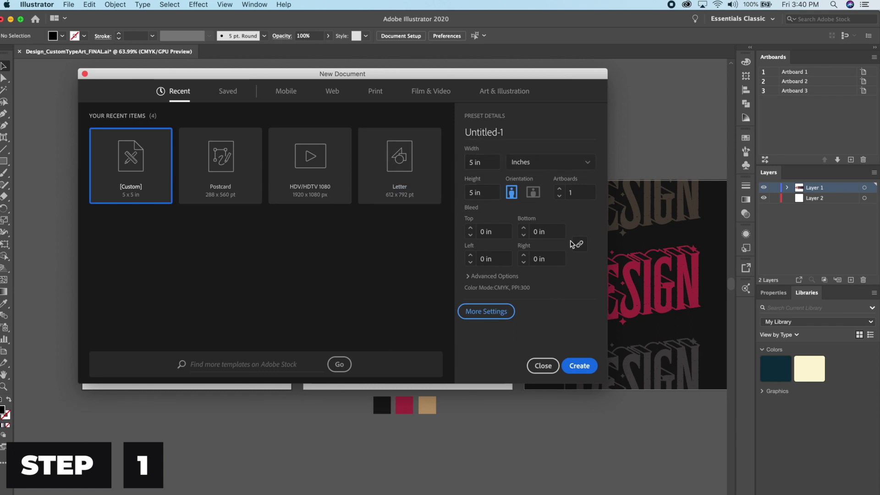
pyautogui.click(581, 365)
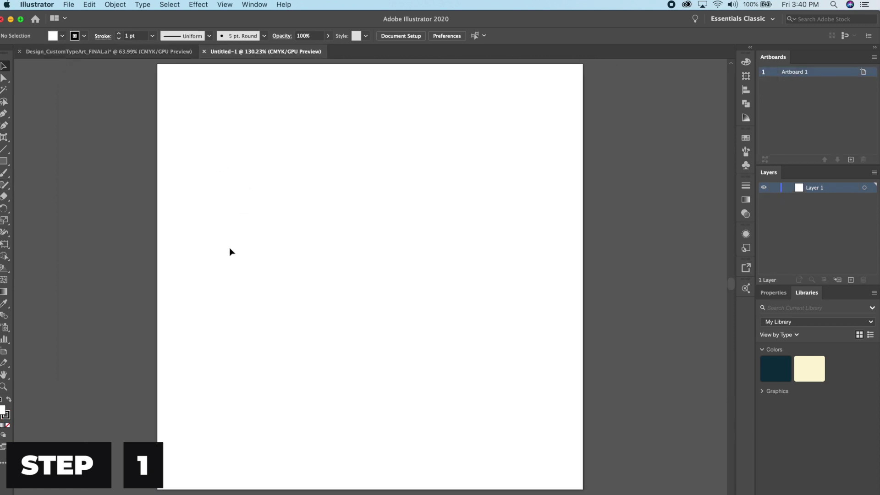
# Type 'DESIGN' on the artboard and scale the text up.
pyautogui.press('t')
pyautogui.click(263, 258)
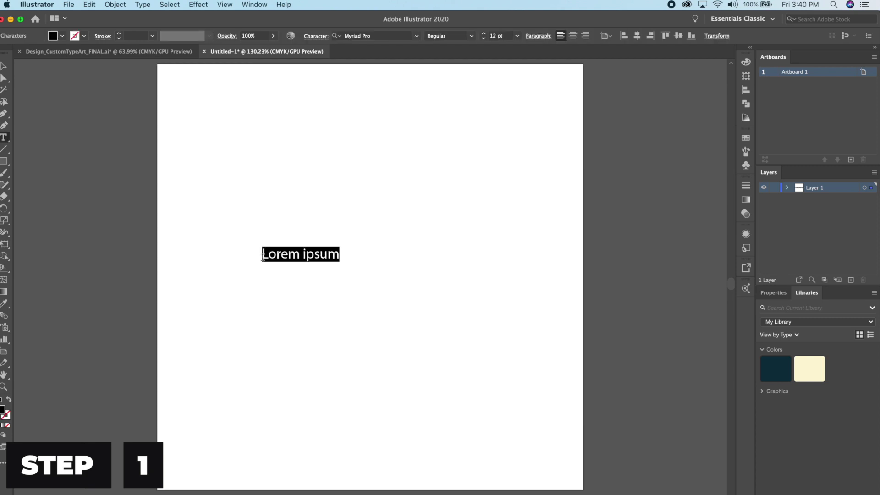
pyautogui.write('DESIGN')
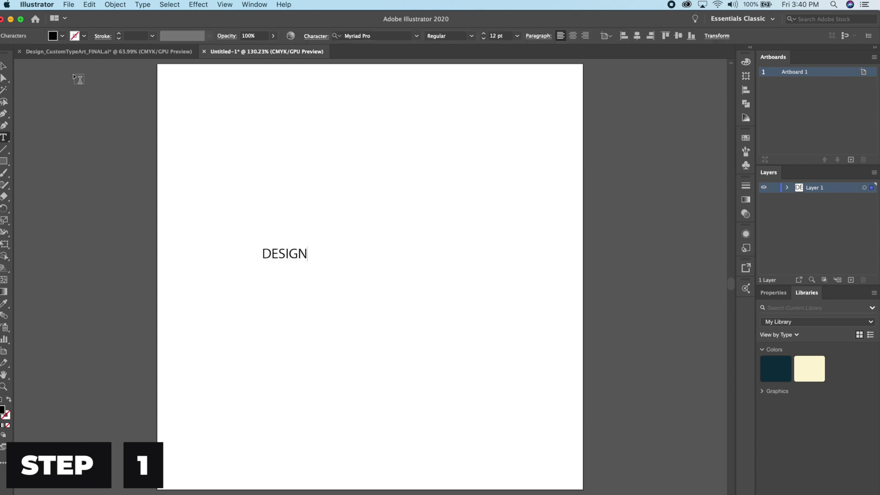
pyautogui.click(4, 68)
pyautogui.moveTo(308, 264); pyautogui.dragTo(455, 358)
# Set DESIGN in Grewmoon (Demo), enlarge it further, and centre it on the artboard.
pyautogui.click(380, 35)
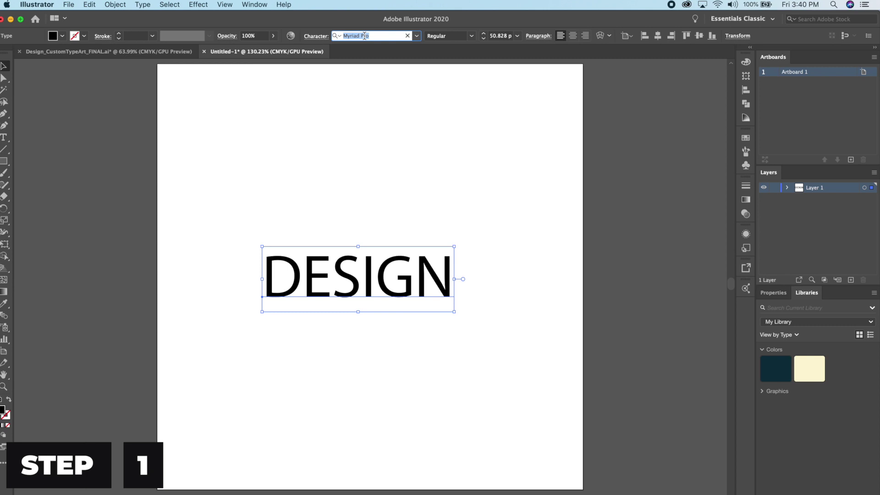
pyautogui.write('gre')
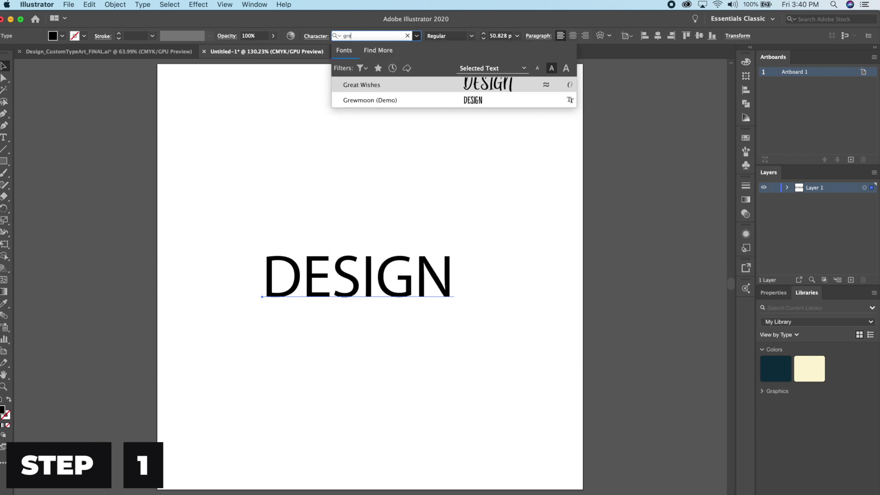
pyautogui.click(373, 101)
pyautogui.moveTo(369, 246); pyautogui.dragTo(439, 191)
pyautogui.moveTo(372, 237); pyautogui.dragTo(375, 260)
pyautogui.click(658, 36)
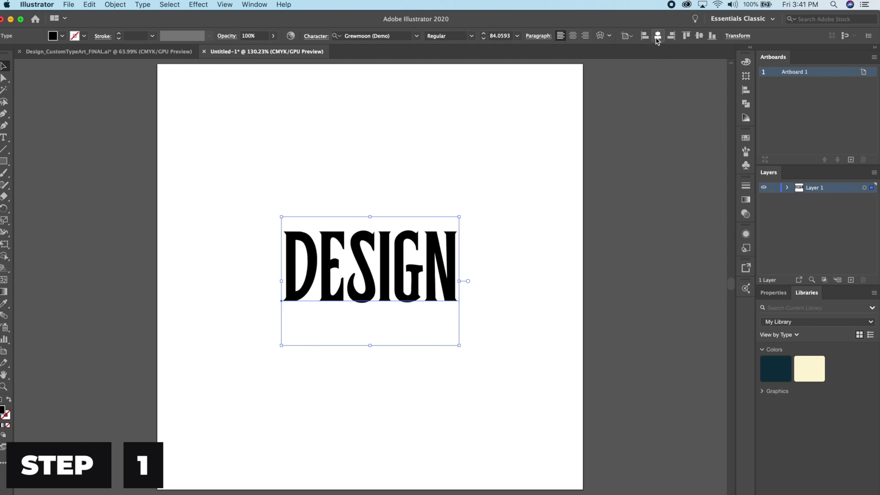
pyautogui.click(699, 36)
# Drag a spare copy of DESIGN to the left of the artboard.
pyautogui.click(552, 114)
pyautogui.moveTo(502, 183); pyautogui.dragTo(634, 151)
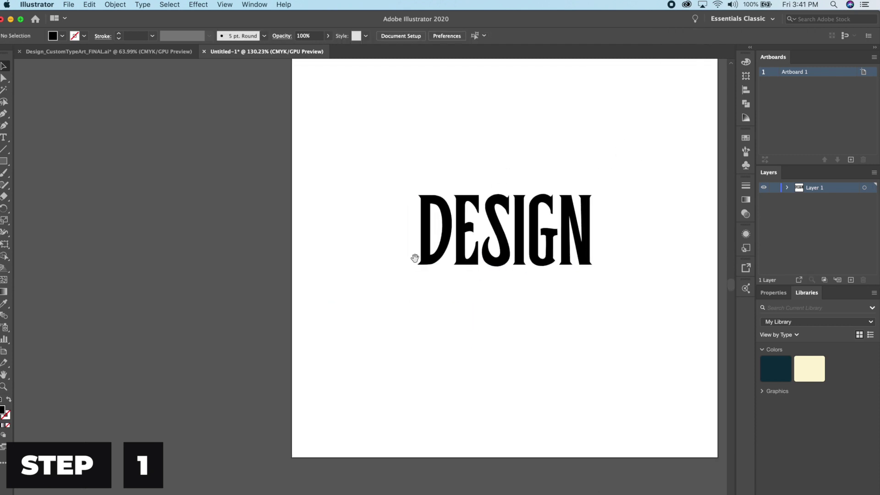
pyautogui.moveTo(415, 258); pyautogui.dragTo(300, 262)
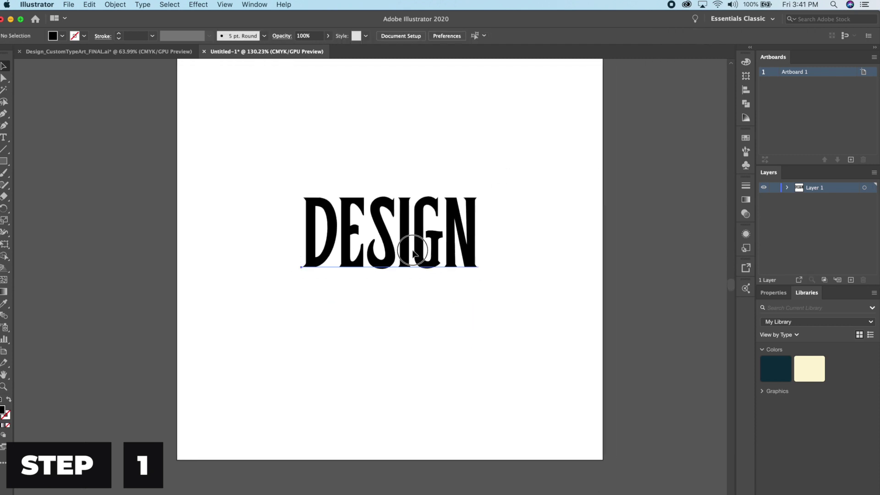
pyautogui.moveTo(409, 237); pyautogui.dragTo(91, 237)
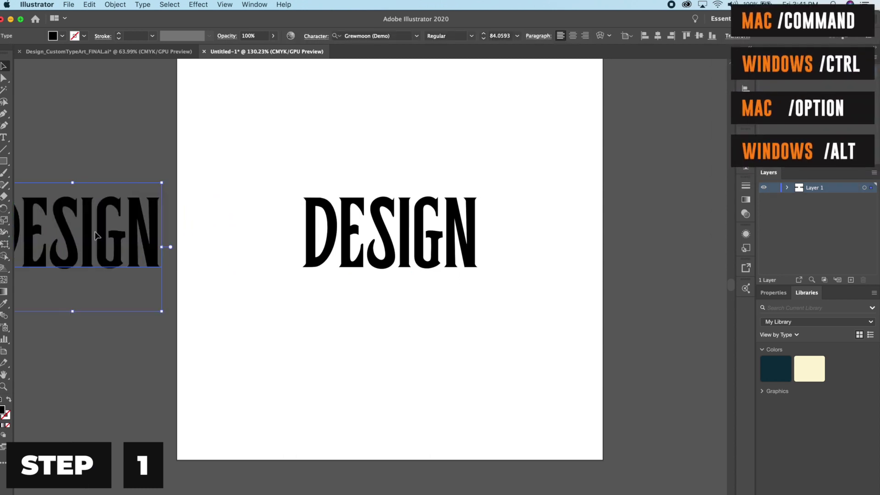
# Copy the star and 3D DESIGN artwork from the finished file and paste it left of the artboard.
pyautogui.click(114, 51)
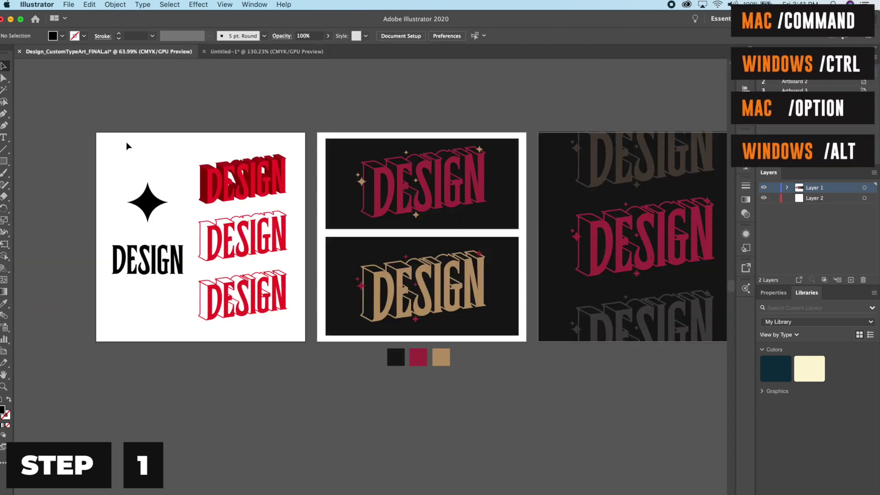
pyautogui.moveTo(112, 142); pyautogui.dragTo(297, 325)
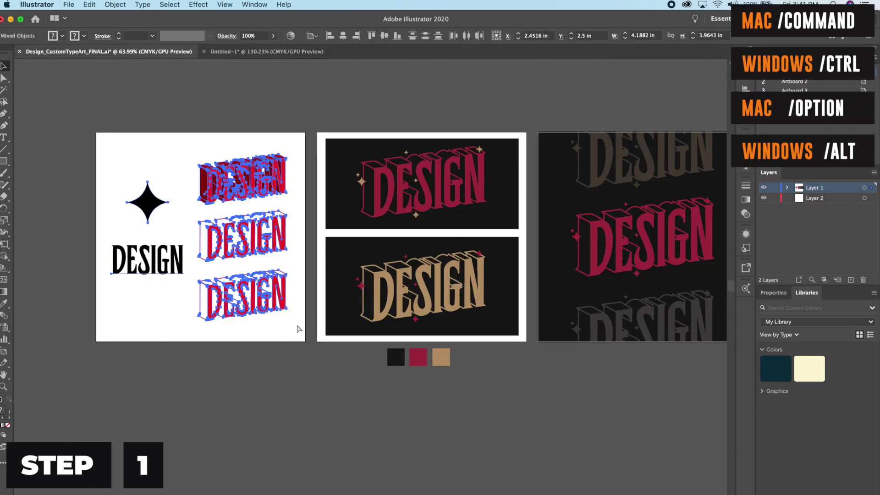
pyautogui.click(279, 52)
pyautogui.press('super+v')
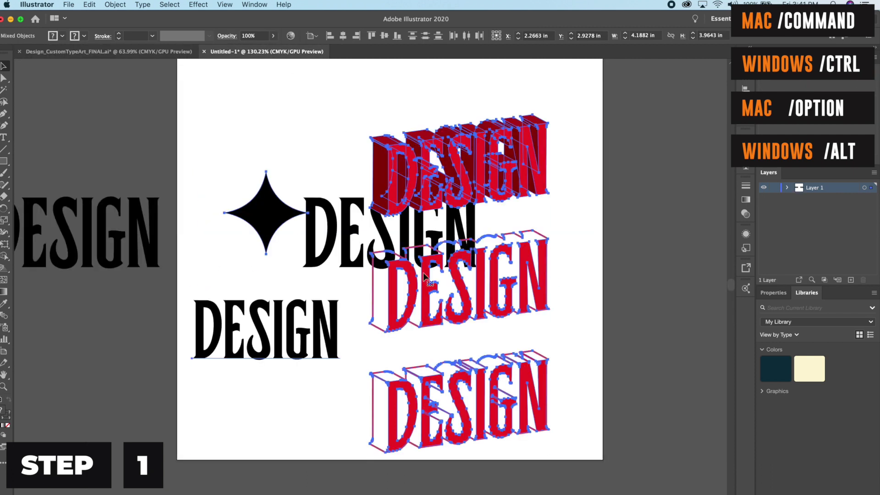
pyautogui.scroll(-2, 424, 273)
pyautogui.moveTo(493, 158); pyautogui.dragTo(166, 311)
pyautogui.click(226, 176)
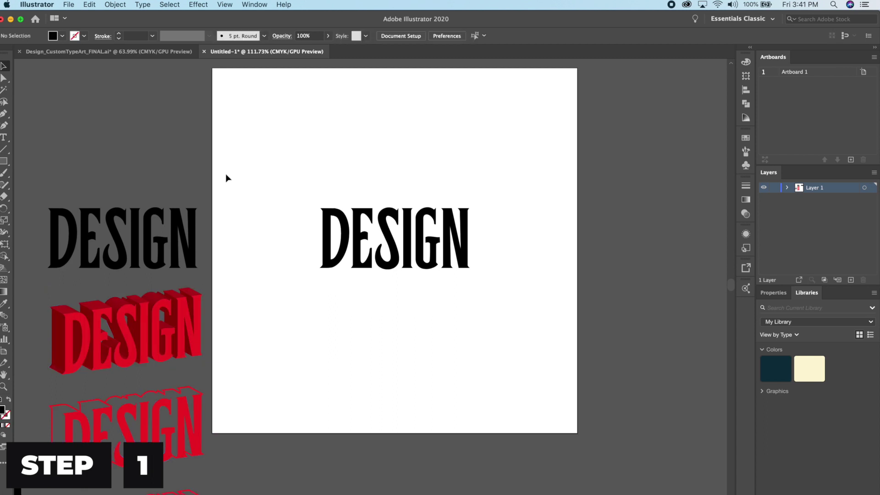
pyautogui.moveTo(208, 192); pyautogui.dragTo(621, 109)
# Move the star above the black DESIGN version and bring the artboard back into view.
pyautogui.doubleClick(360, 276)
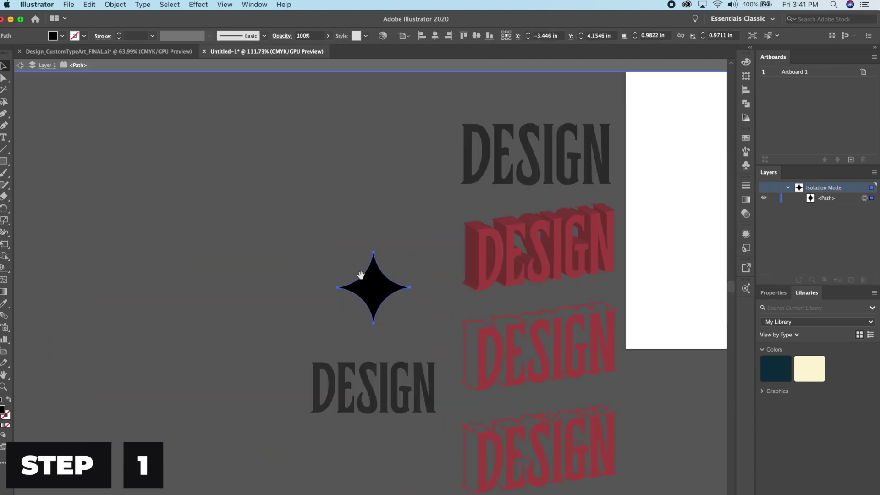
pyautogui.moveTo(360, 277); pyautogui.dragTo(197, 348)
pyautogui.moveTo(372, 120); pyautogui.dragTo(373, 122)
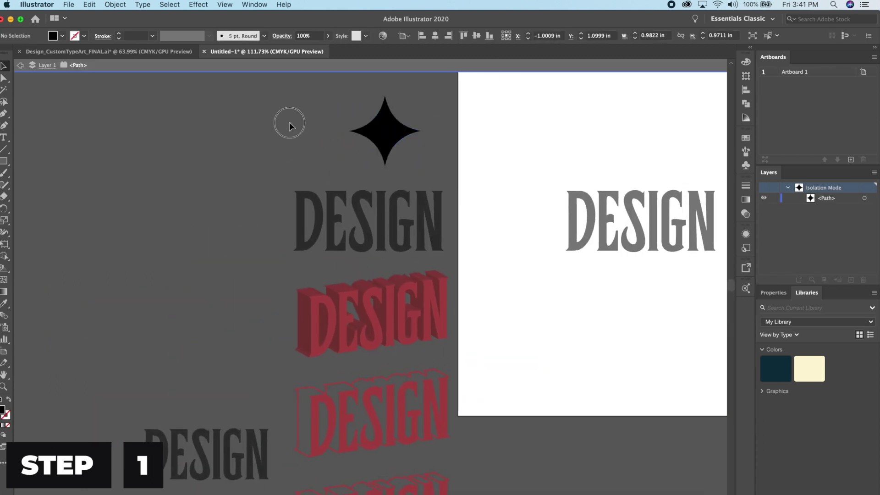
pyautogui.doubleClick(290, 122)
pyautogui.moveTo(392, 282); pyautogui.dragTo(206, 281)
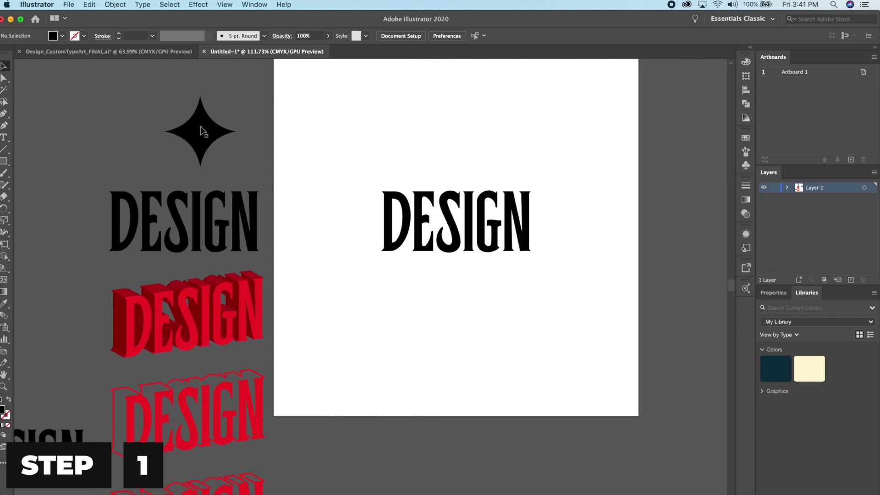
pyautogui.click(460, 261)
pyautogui.moveTo(460, 261); pyautogui.dragTo(386, 268)
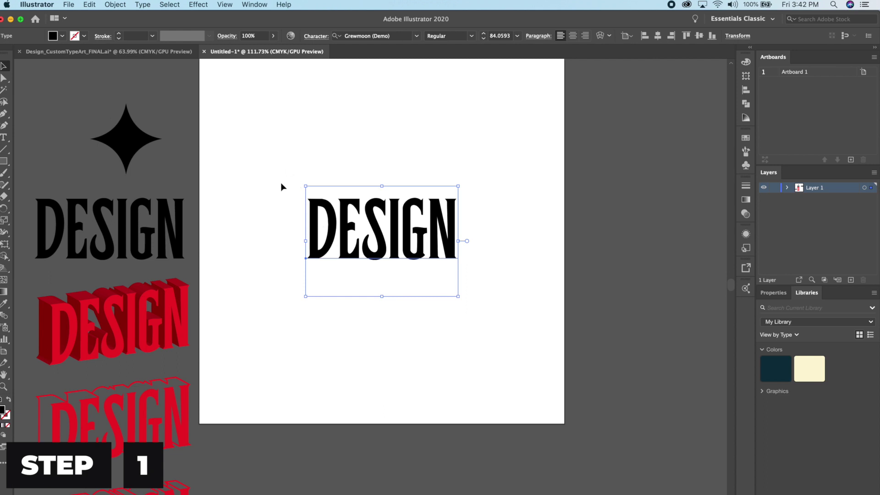
# Fill the DESIGN text red and widen its letter spacing.
pyautogui.click(62, 36)
pyautogui.click(27, 53)
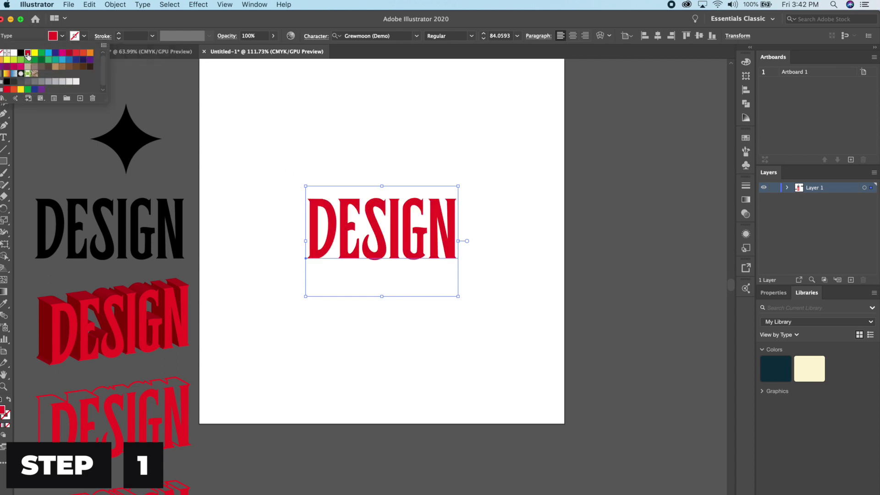
pyautogui.click(301, 157)
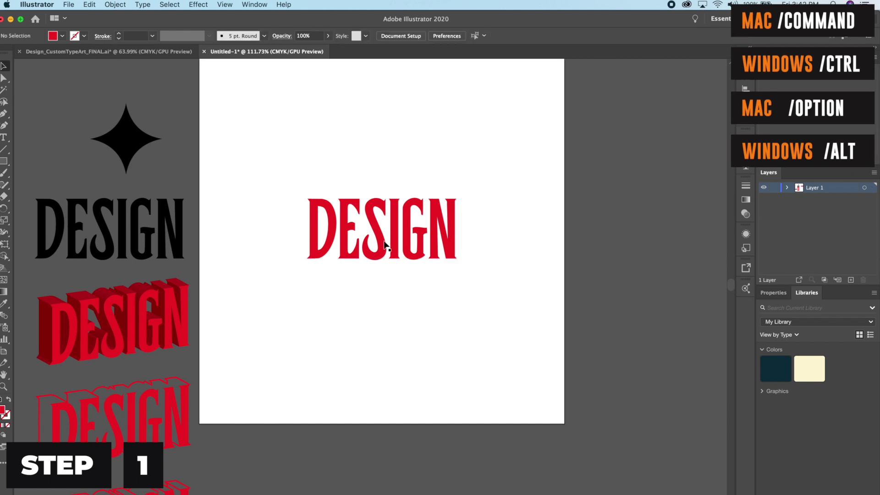
pyautogui.click(385, 245)
pyautogui.hotkey('alt', 'Right')
pyautogui.hotkey('alt', 'Right')
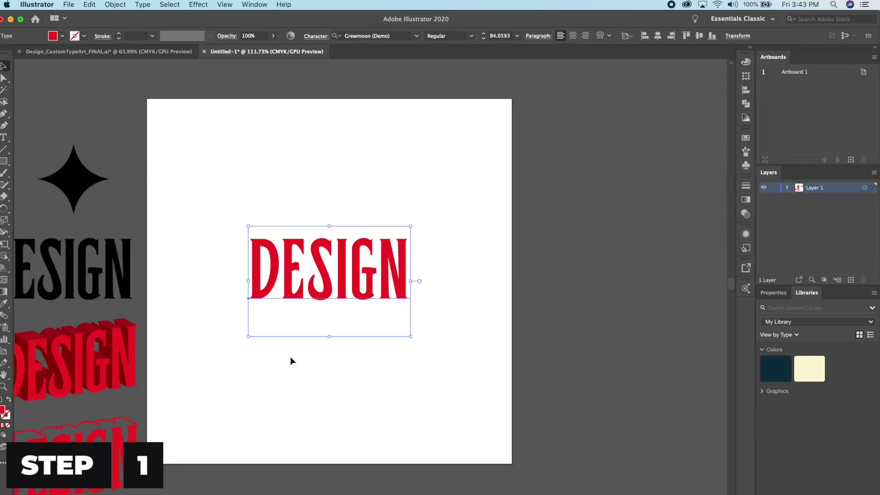
# Duplicate the red DESIGN below the original and select the top copy.
pyautogui.moveTo(271, 278); pyautogui.dragTo(271, 424)
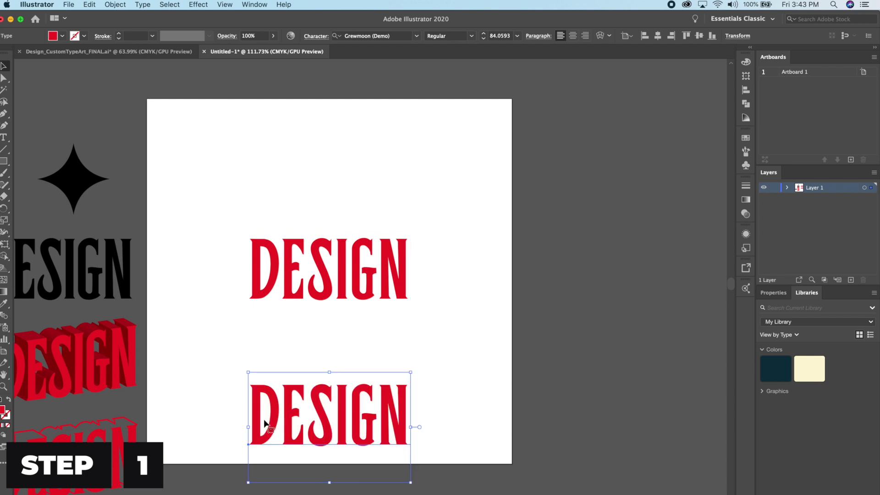
pyautogui.click(257, 361)
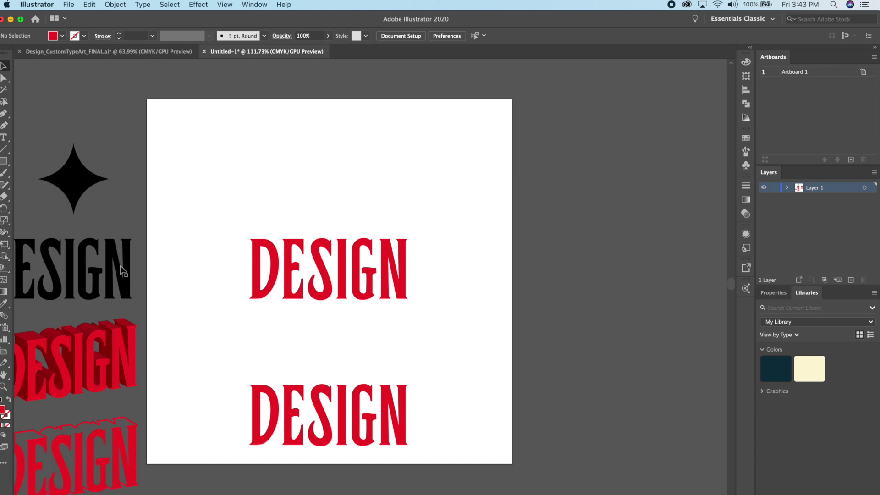
pyautogui.moveTo(219, 311); pyautogui.dragTo(295, 192)
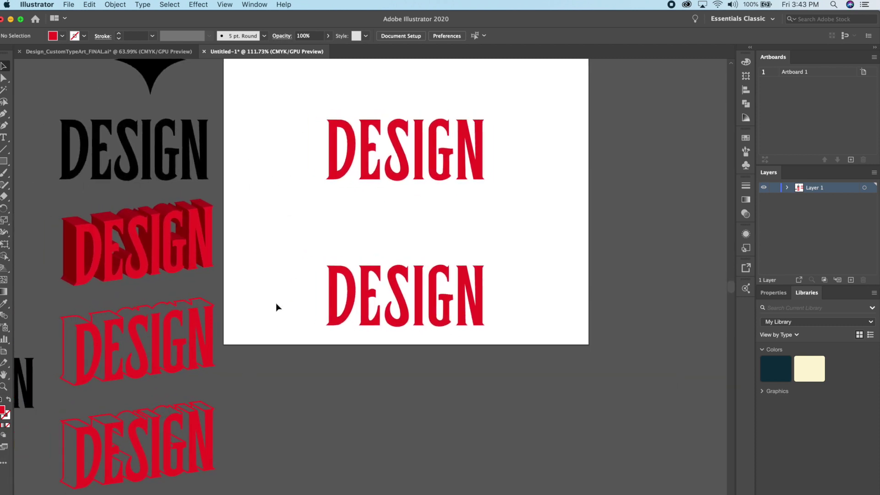
pyautogui.hscroll(3, 343, 340)
pyautogui.scroll(1, 354, 222)
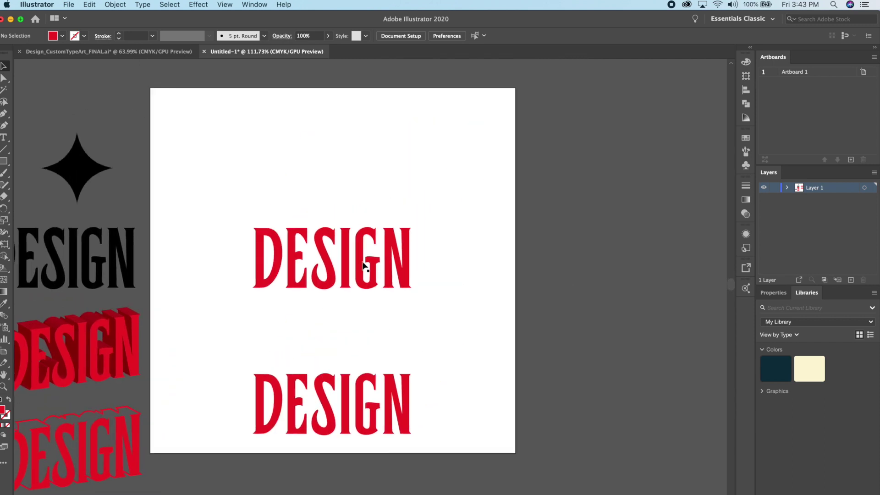
pyautogui.click(327, 262)
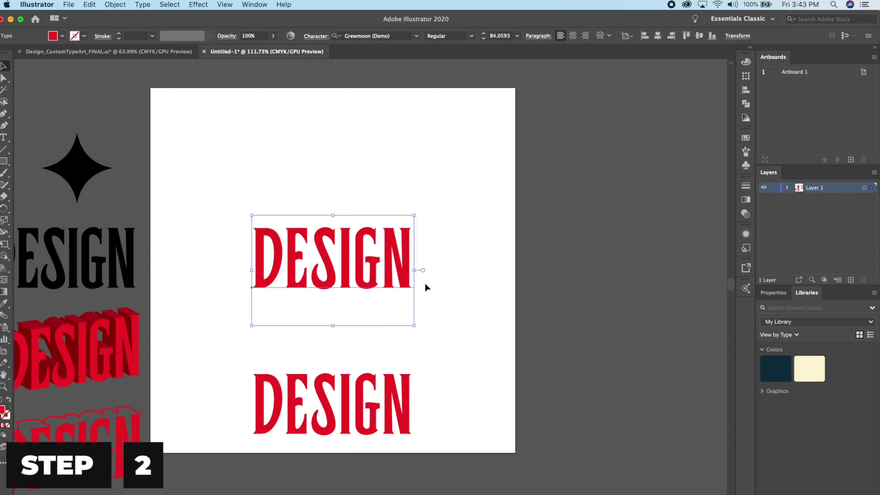
# Apply a 3D Extrude & Bevel, Off-Axis Front with 50 pt depth, to the DESIGN lettering.
pyautogui.click(198, 4)
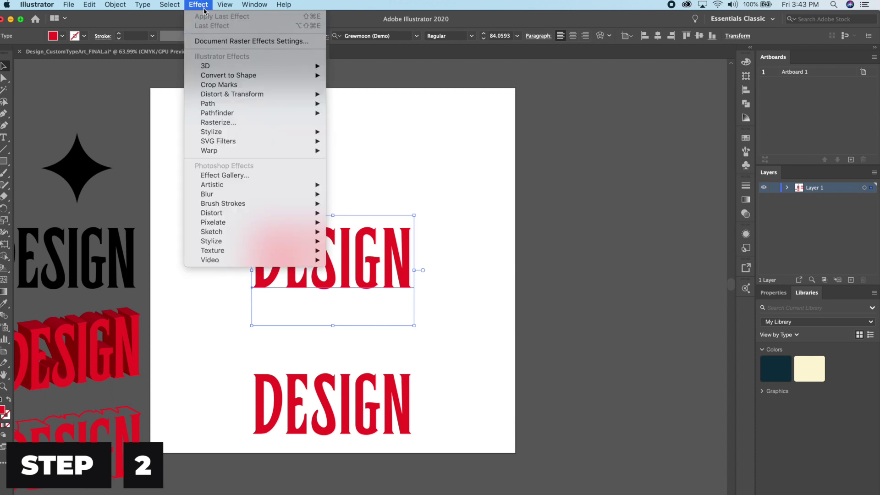
pyautogui.moveTo(214, 68)
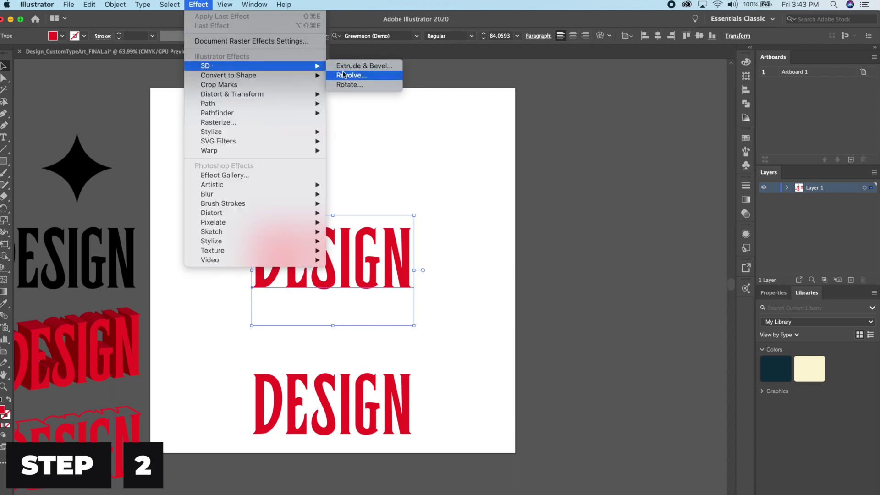
pyautogui.click(360, 67)
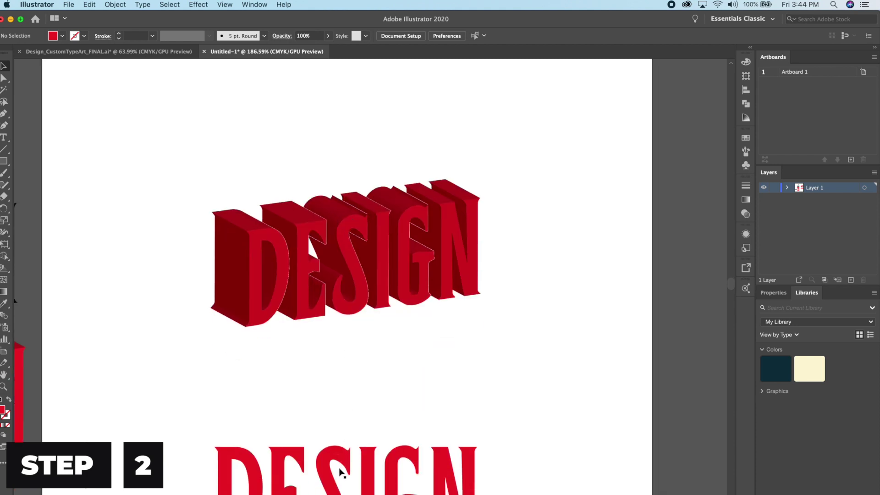
pyautogui.moveTo(321, 125); pyautogui.dragTo(351, 206)
pyautogui.click(200, 5)
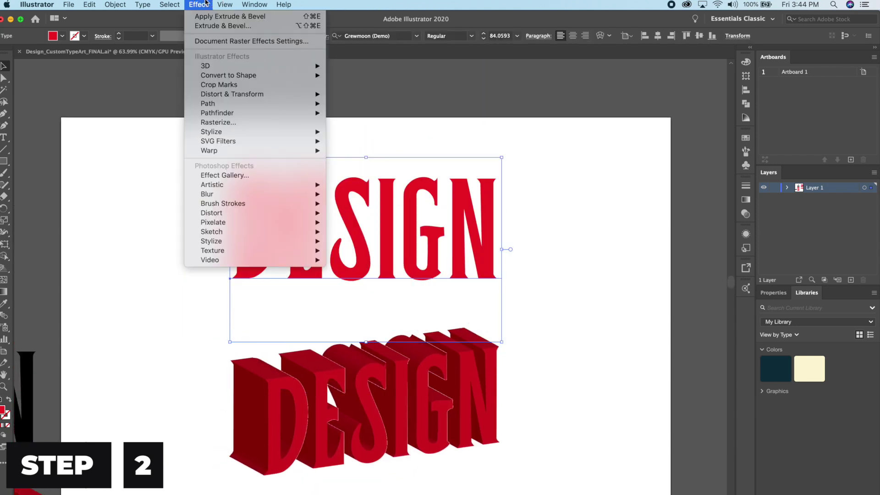
pyautogui.moveTo(218, 65)
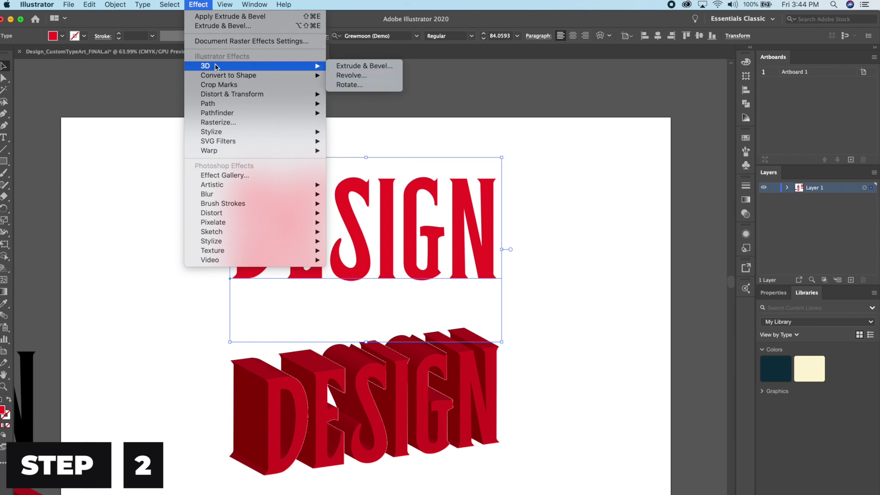
pyautogui.click(367, 67)
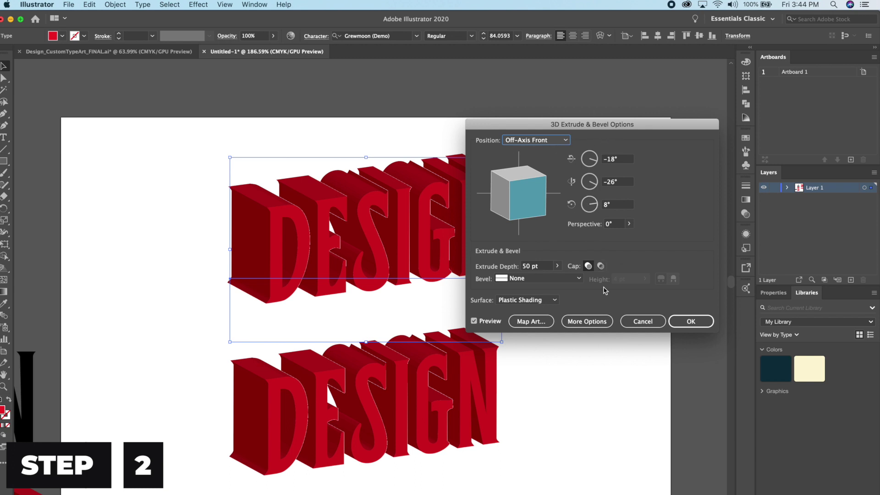
pyautogui.click(697, 324)
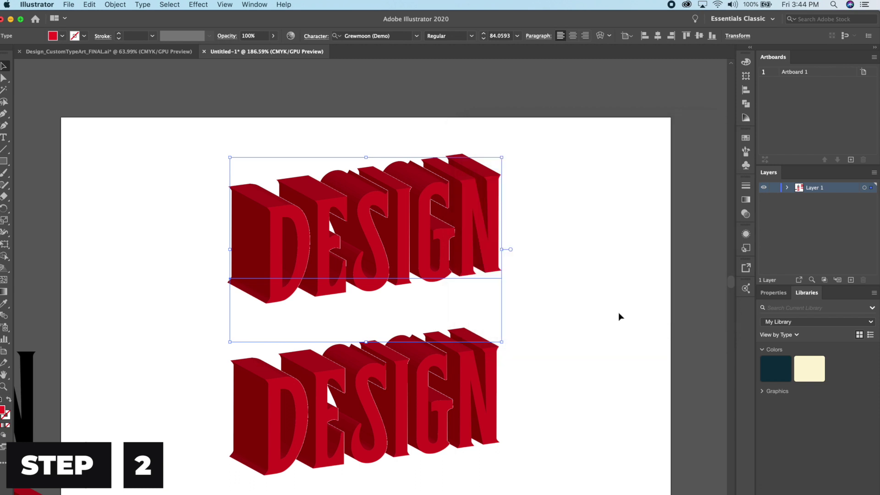
# Delete the extra 3D copy and move the remaining 3D DESIGN up into place.
pyautogui.scroll(-5, 452, 139)
pyautogui.press('Delete')
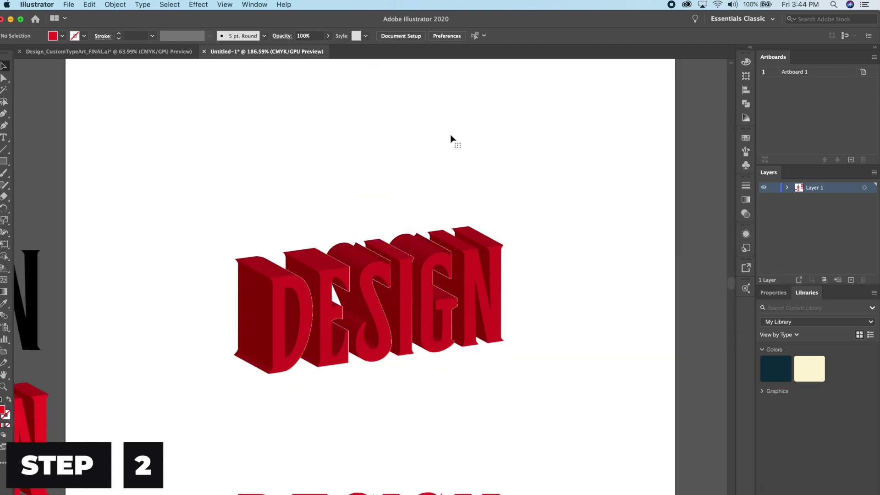
pyautogui.moveTo(399, 295); pyautogui.dragTo(380, 210)
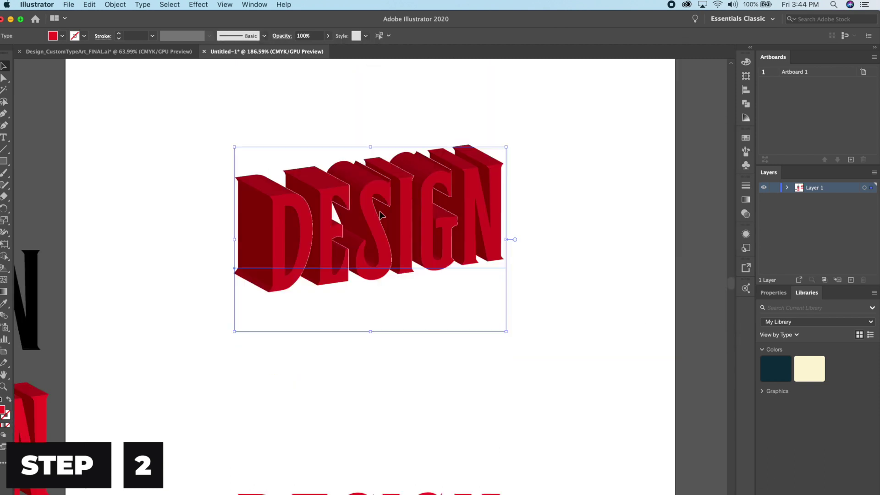
pyautogui.click(586, 195)
pyautogui.moveTo(585, 195); pyautogui.dragTo(606, 190)
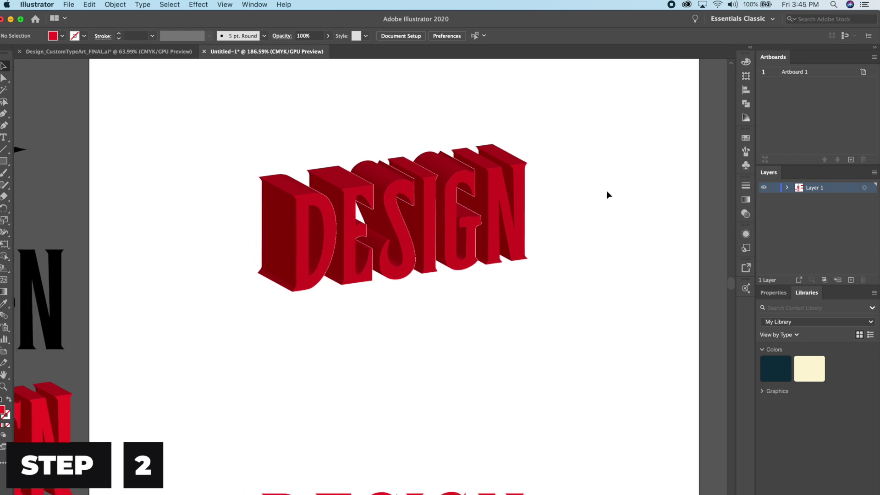
pyautogui.click(334, 221)
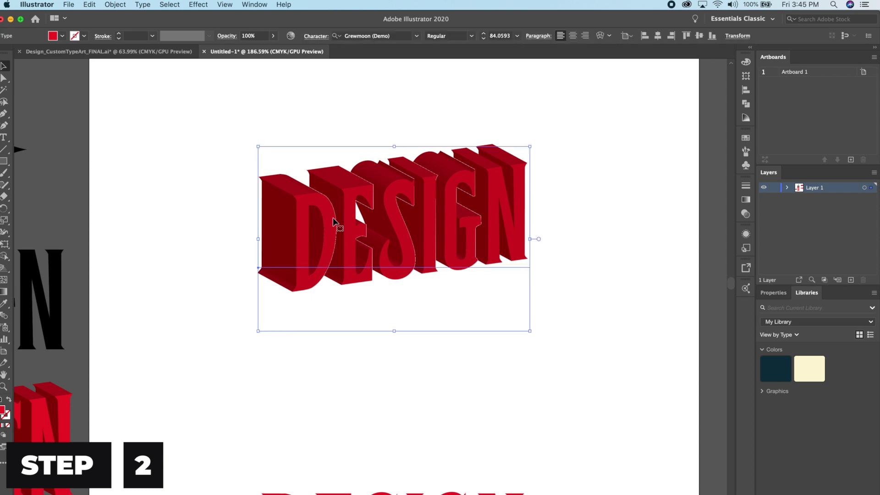
# Expand the 3D DESIGN's appearance, check a front face, then undo and expand it again.
pyautogui.click(115, 4)
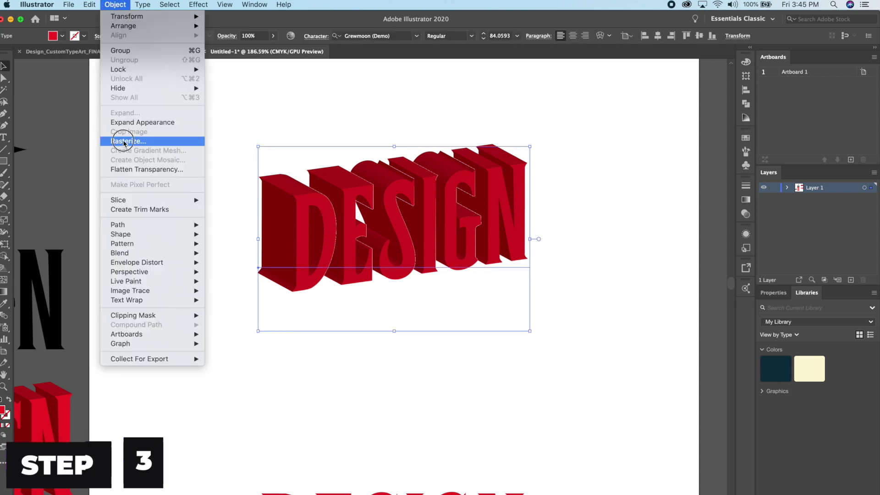
pyautogui.click(127, 122)
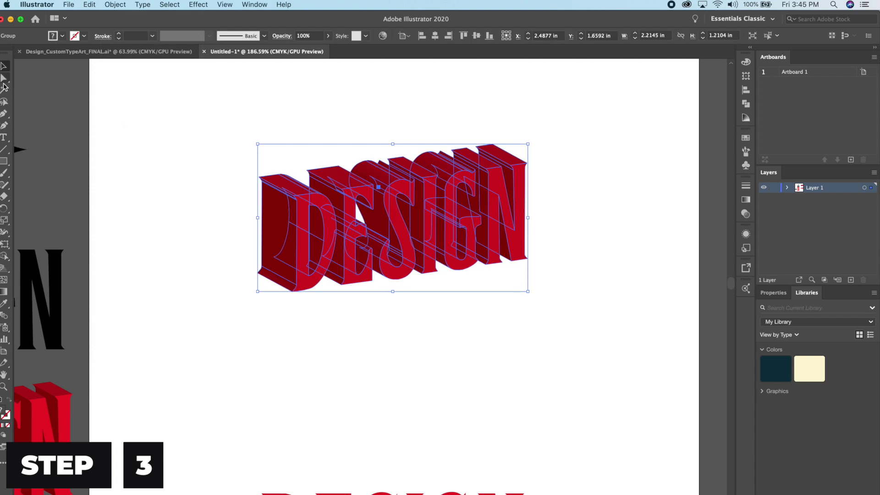
pyautogui.click(4, 80)
pyautogui.click(126, 121)
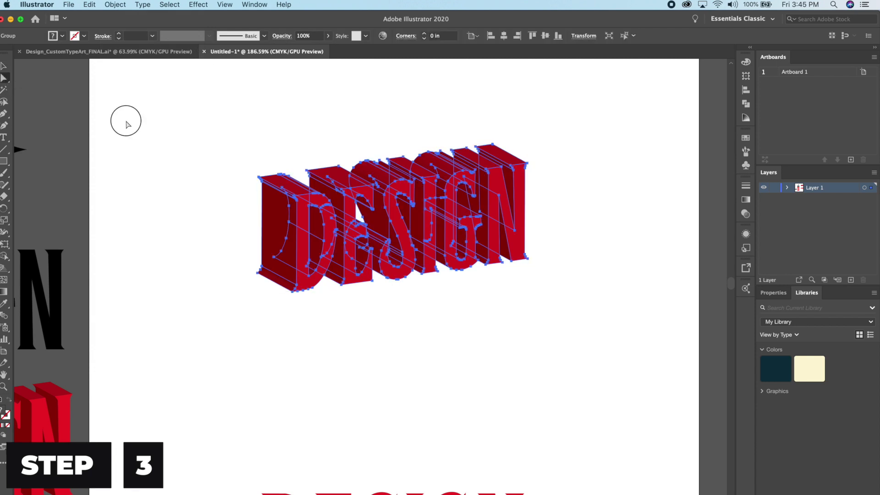
pyautogui.click(305, 213)
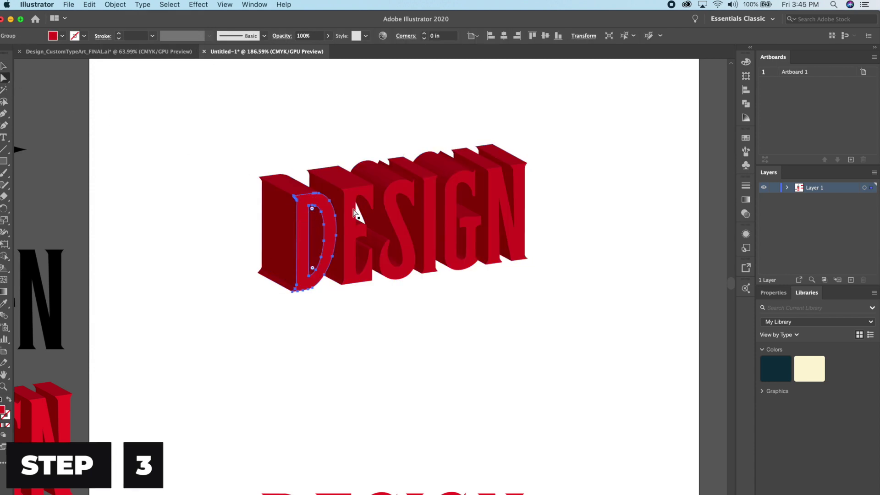
pyautogui.click(4, 64)
pyautogui.press('super+z')
pyautogui.press('super+z')
pyautogui.press('super+shift+z')
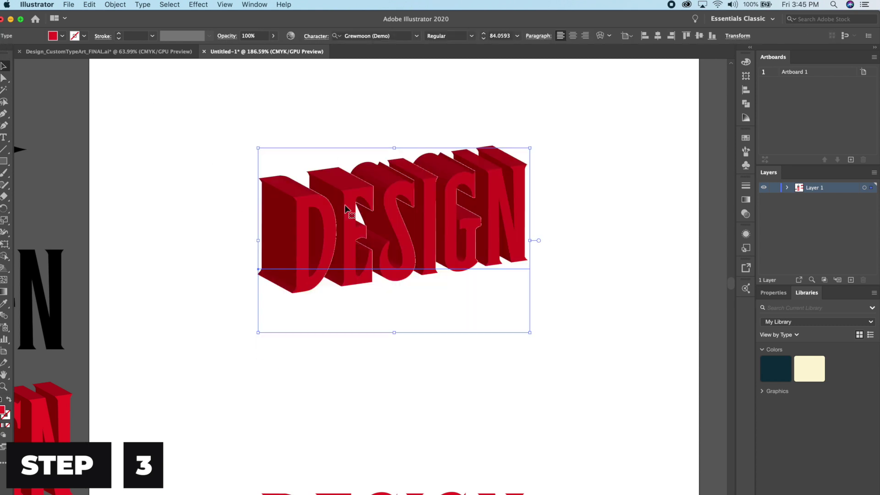
pyautogui.click(122, 4)
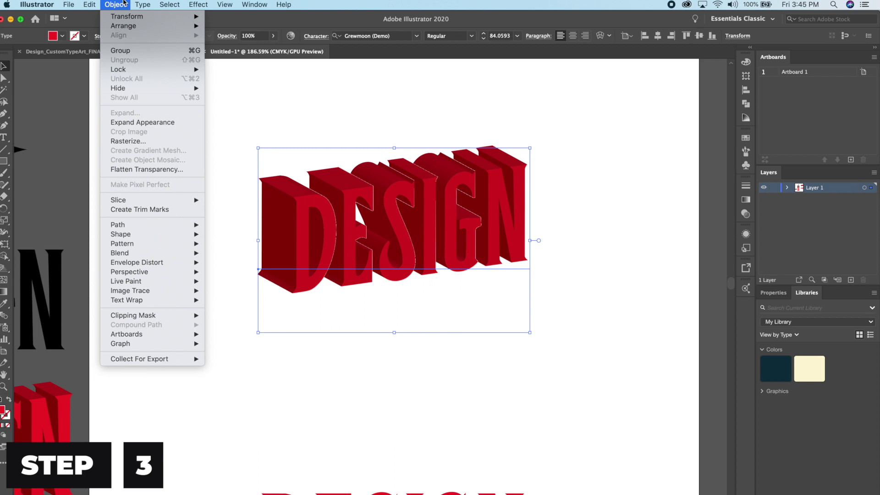
pyautogui.click(143, 122)
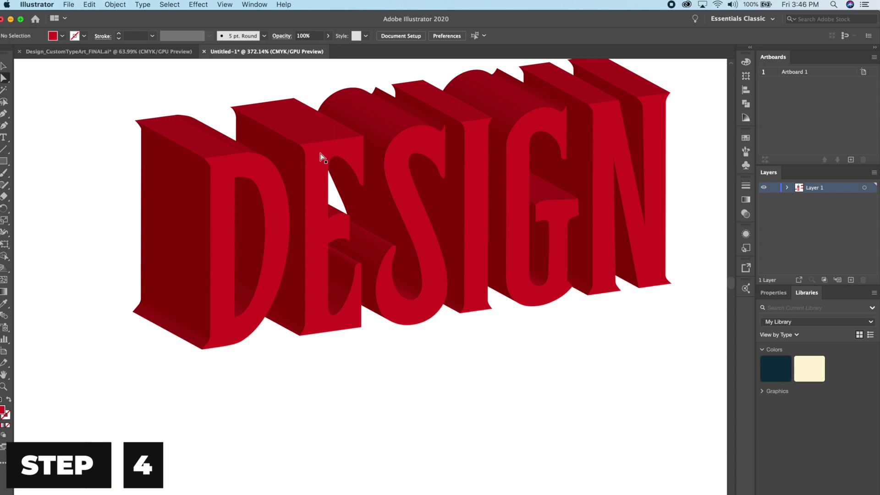
# Select the front faces of D, E, S, I, G and N and group them.
pyautogui.click(222, 172)
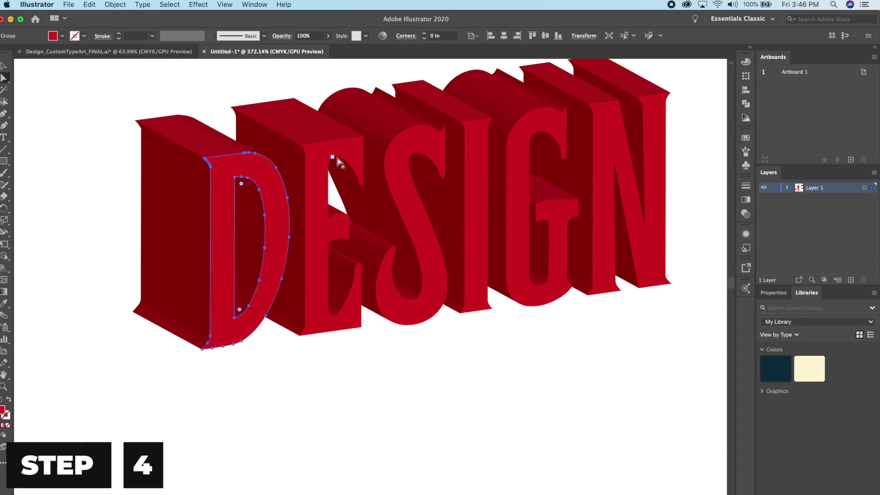
pyautogui.keyDown('shift'); pyautogui.click(315, 160); pyautogui.keyUp('shift')
pyautogui.keyDown('shift'); pyautogui.click(418, 152); pyautogui.keyUp('shift')
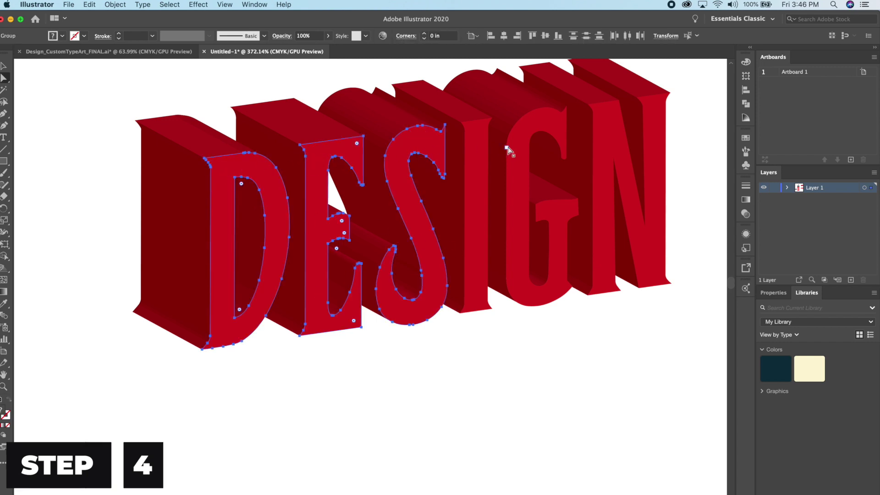
pyautogui.keyDown('shift'); pyautogui.click(472, 151); pyautogui.keyUp('shift')
pyautogui.keyDown('shift'); pyautogui.click(539, 120); pyautogui.keyUp('shift')
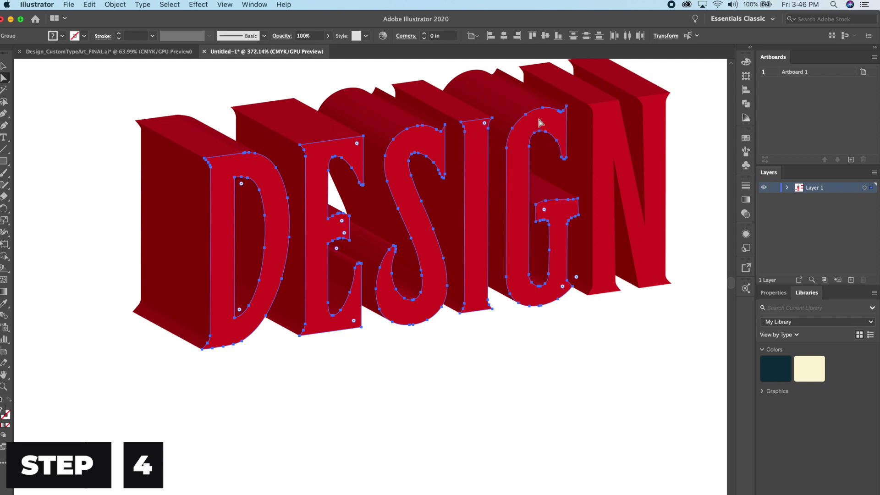
pyautogui.keyDown('shift'); pyautogui.click(607, 120); pyautogui.keyUp('shift')
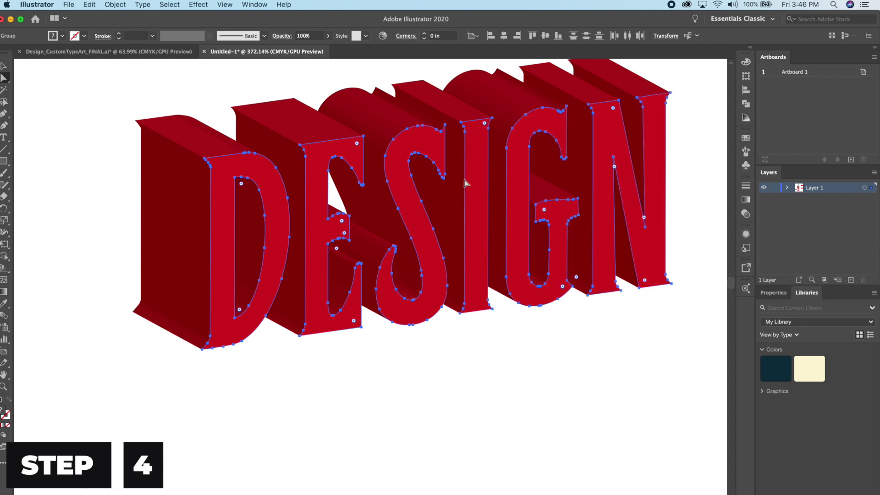
pyautogui.press('v')
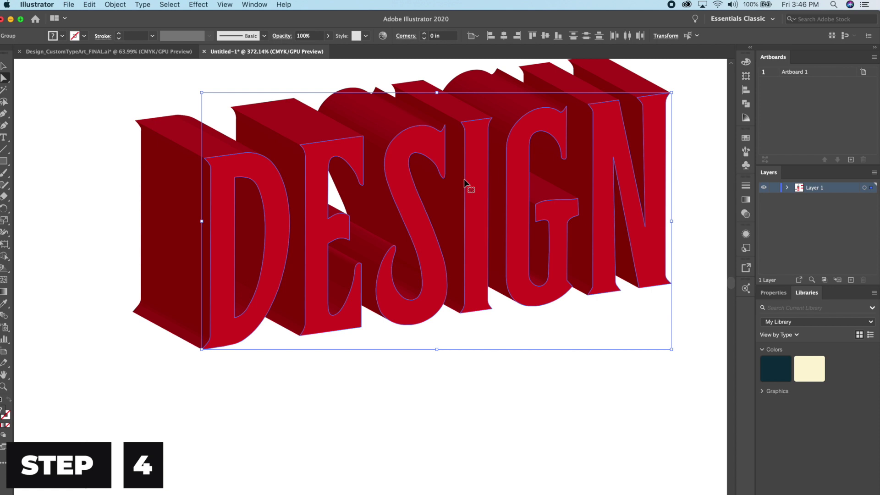
# Test-move the grouped front faces down and undo, leaving them in their original place.
pyautogui.press('v')
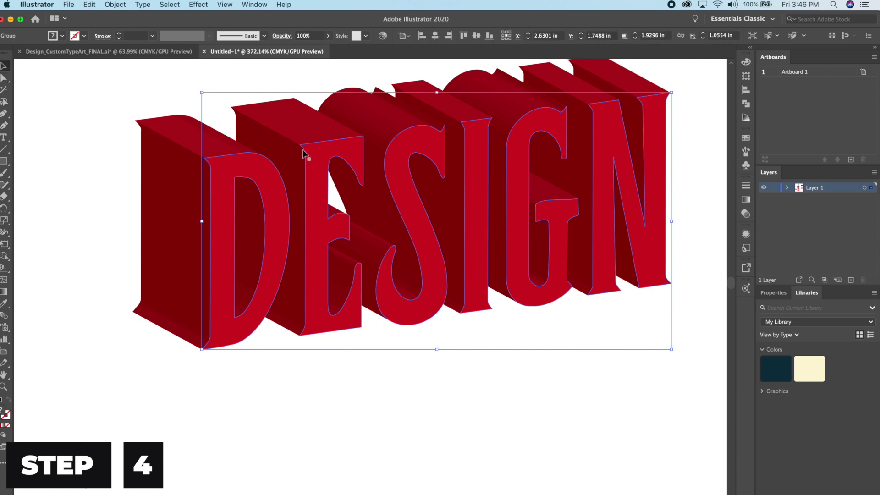
pyautogui.moveTo(309, 160); pyautogui.dragTo(309, 226)
pyautogui.press('super+z')
pyautogui.moveTo(316, 166); pyautogui.dragTo(317, 281)
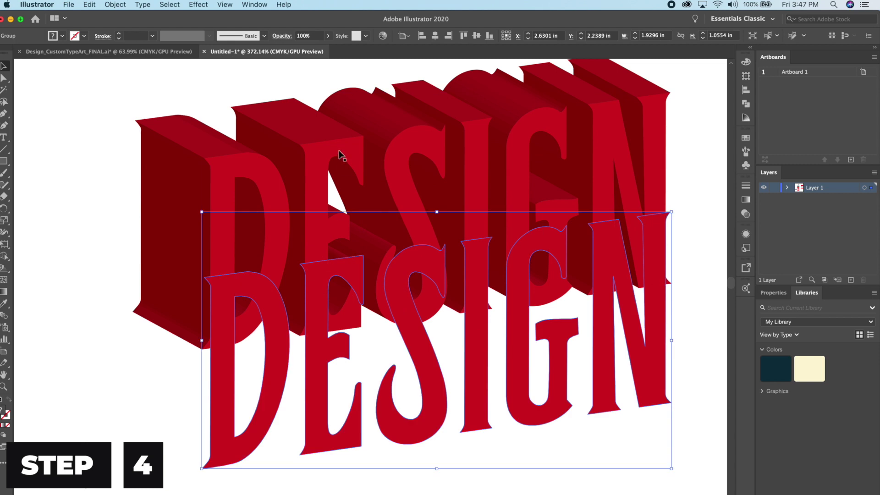
pyautogui.press('super+z')
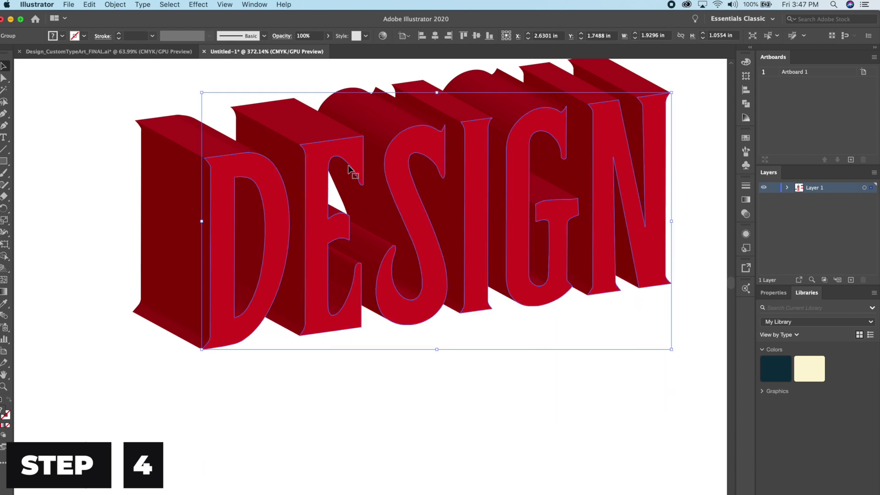
pyautogui.click(187, 177)
# Pull the extruded body away from the front letters, then restore and select it.
pyautogui.moveTo(184, 171); pyautogui.dragTo(183, 344)
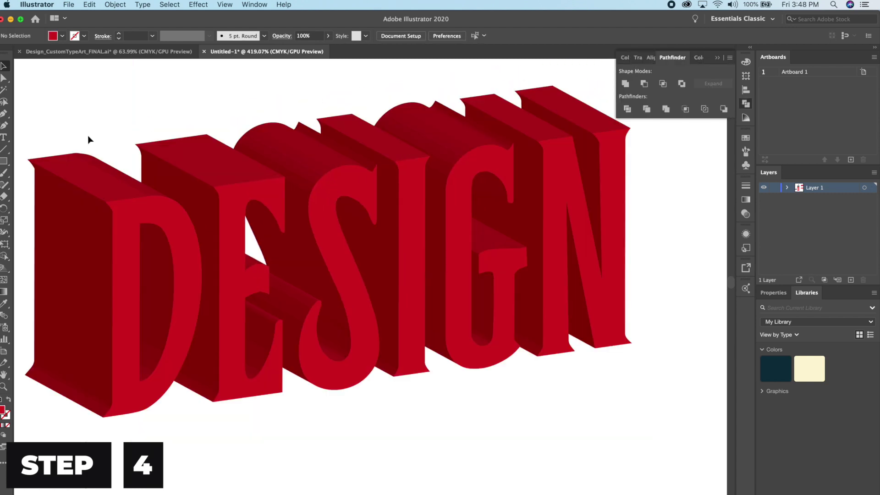
pyautogui.moveTo(72, 191); pyautogui.dragTo(74, 293)
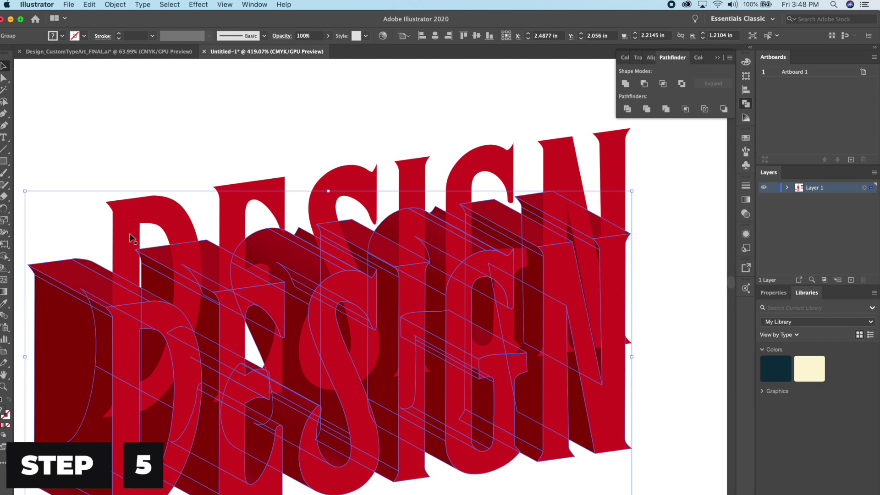
pyautogui.press('super+z')
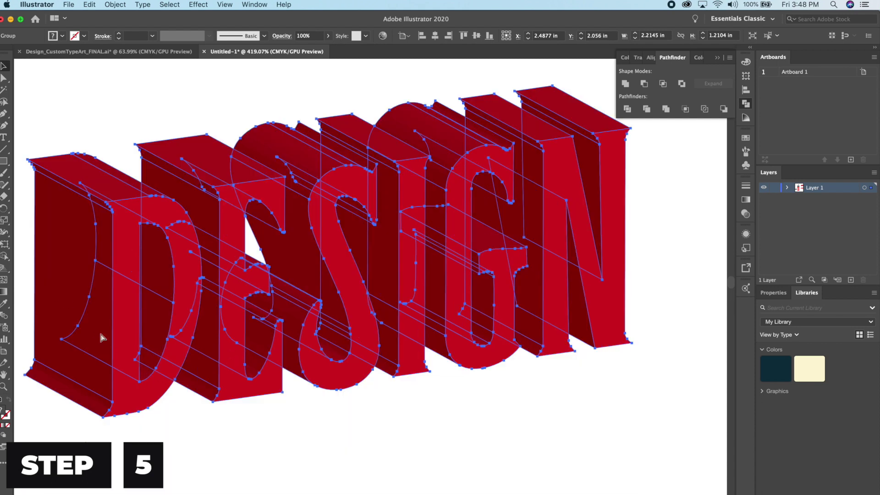
pyautogui.click(101, 334)
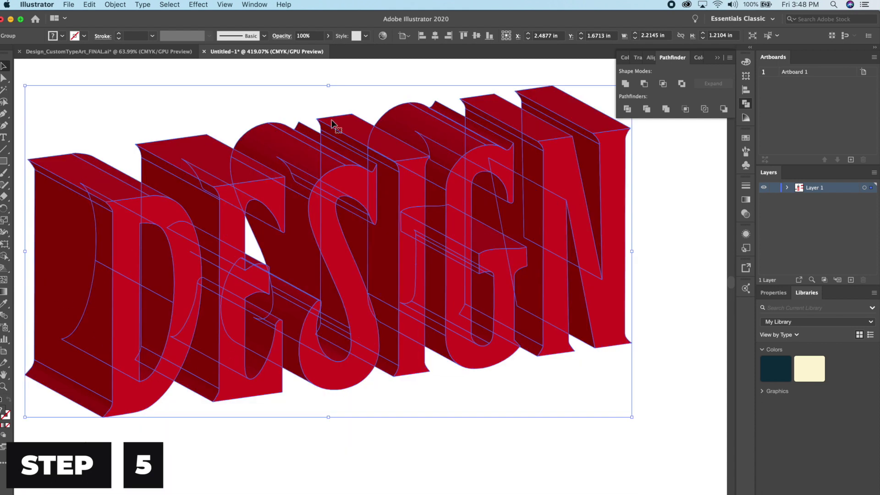
# Unite the extruded shapes in Pathfinder and fill the merged shape grey.
pyautogui.click(627, 84)
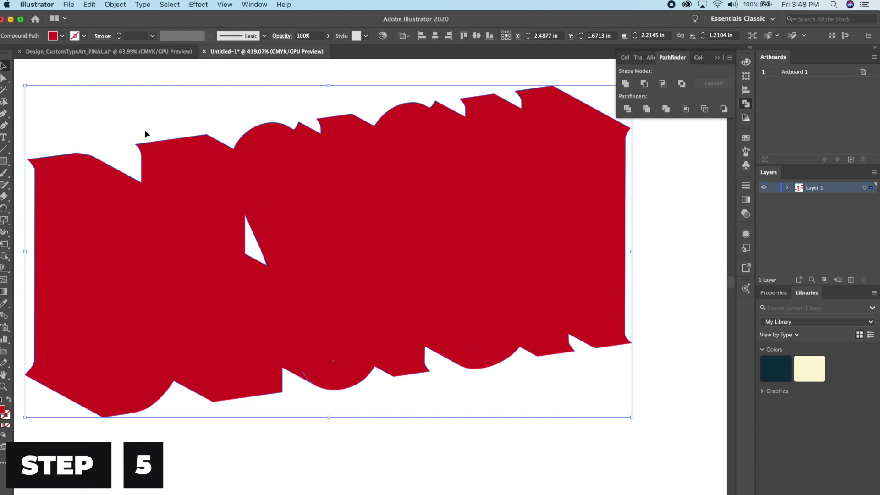
pyautogui.click(63, 36)
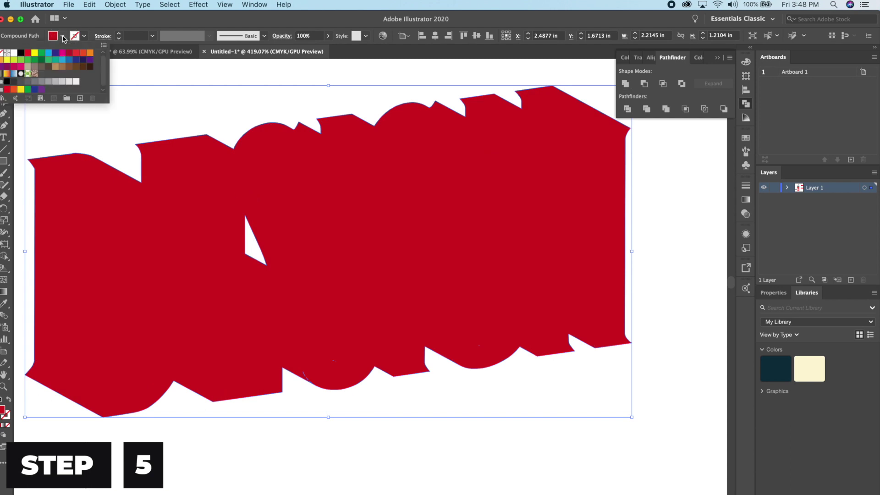
pyautogui.click(43, 83)
pyautogui.click(196, 75)
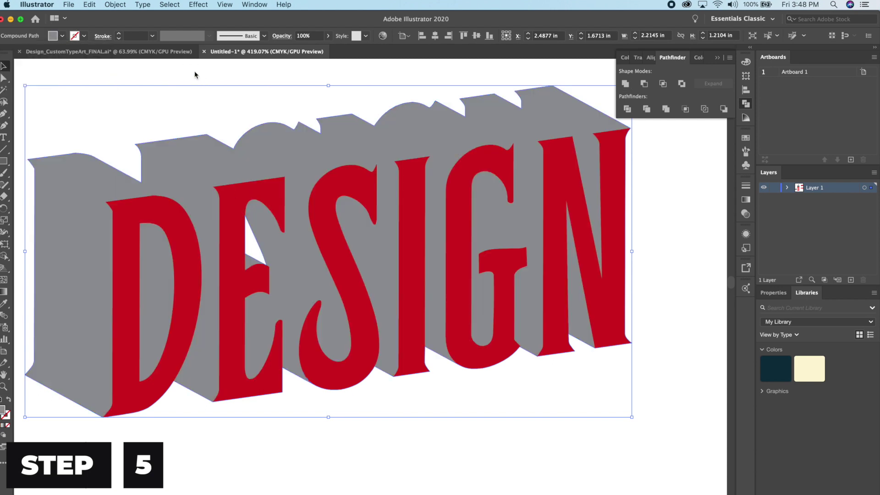
pyautogui.click(164, 72)
# Pull the grey extrusion and red letters aside to inspect them, undoing each move.
pyautogui.scroll(-3, 162, 71)
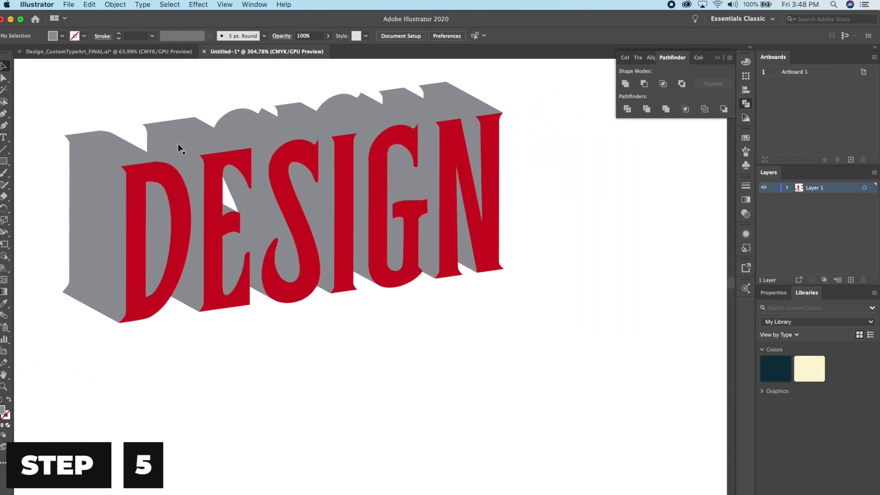
pyautogui.scroll(3, 180, 158)
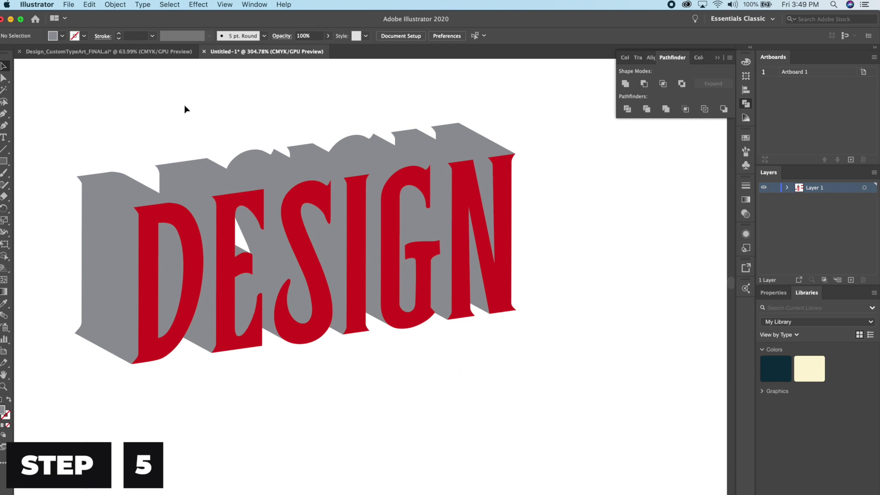
pyautogui.moveTo(199, 175); pyautogui.dragTo(204, 268)
pyautogui.press('super+z')
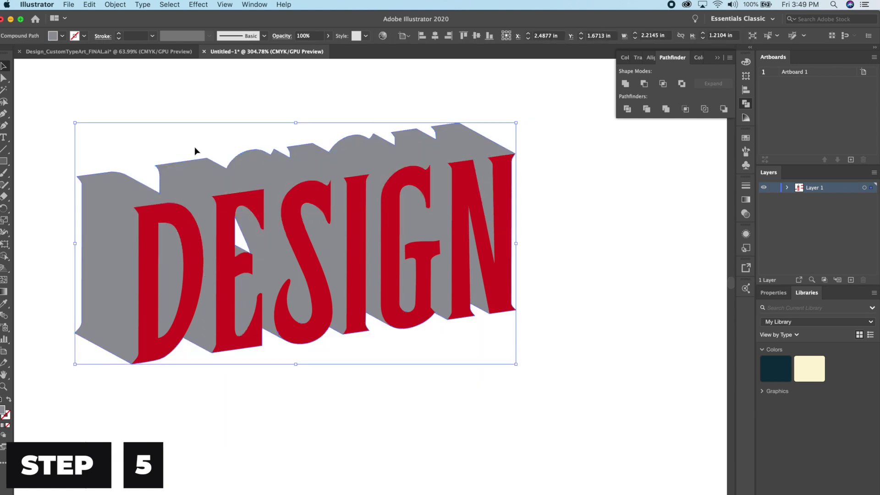
pyautogui.scroll(-1, 197, 159)
pyautogui.click(222, 196)
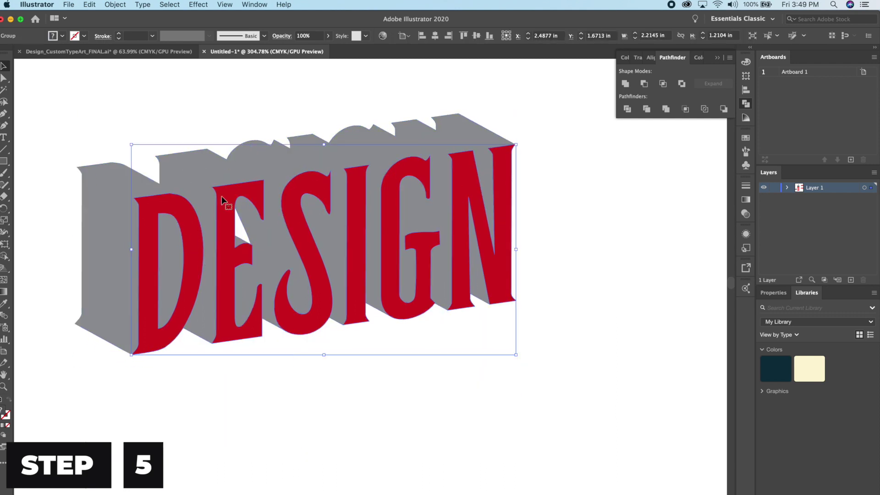
pyautogui.moveTo(221, 196); pyautogui.dragTo(222, 296)
pyautogui.press('super+z')
pyautogui.moveTo(113, 201); pyautogui.dragTo(108, 279)
pyautogui.press('super+z')
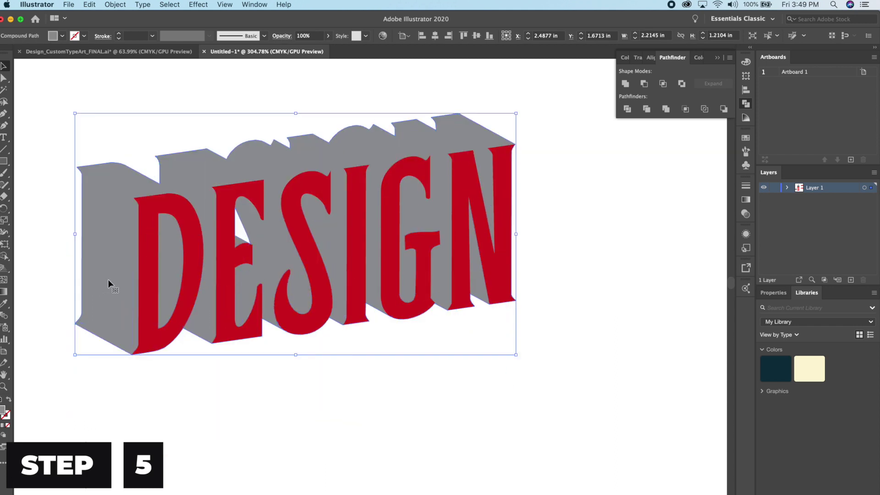
# Swap the extrusion's fill and stroke so it becomes a thin grey outline.
pyautogui.moveTo(94, 183); pyautogui.dragTo(130, 172)
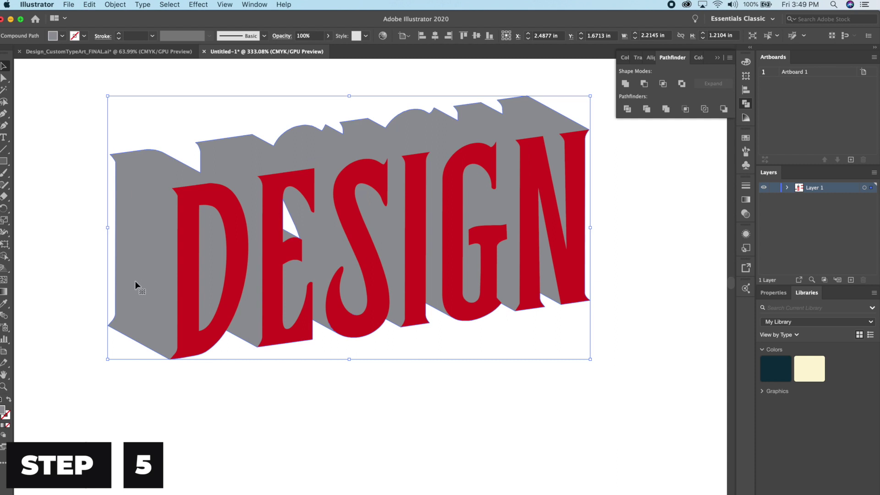
pyautogui.click(9, 402)
pyautogui.click(78, 200)
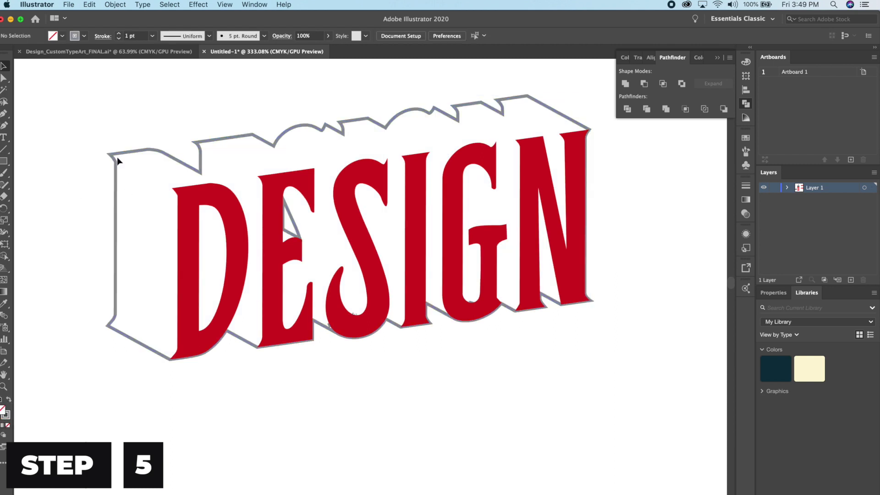
pyautogui.moveTo(432, 383); pyautogui.dragTo(401, 379)
# Colour the extrusion's outline red.
pyautogui.click(98, 191)
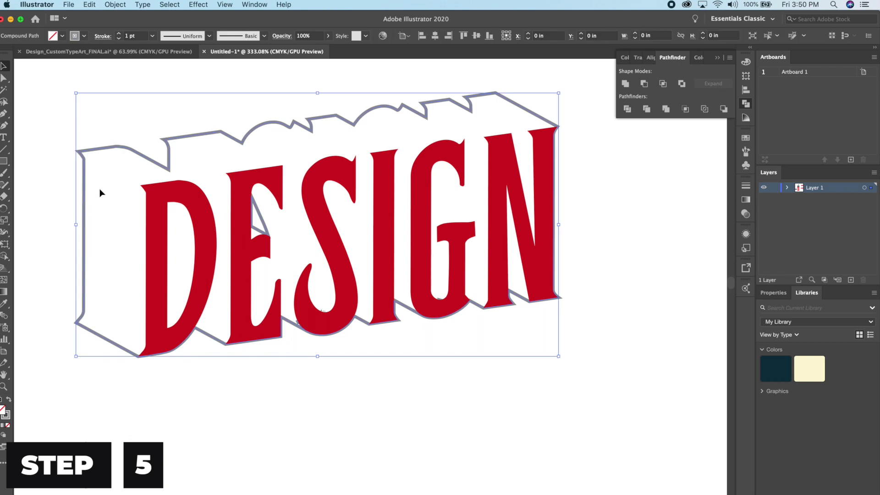
pyautogui.click(84, 36)
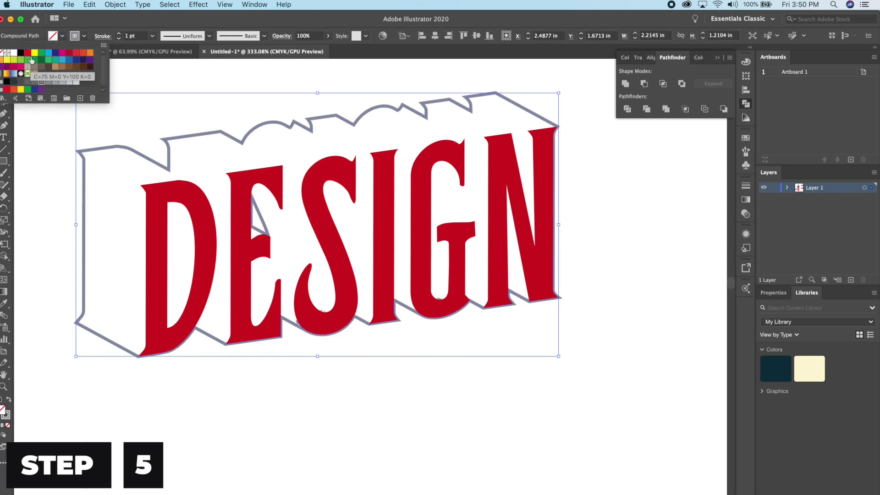
pyautogui.click(28, 53)
pyautogui.click(136, 84)
pyautogui.click(103, 82)
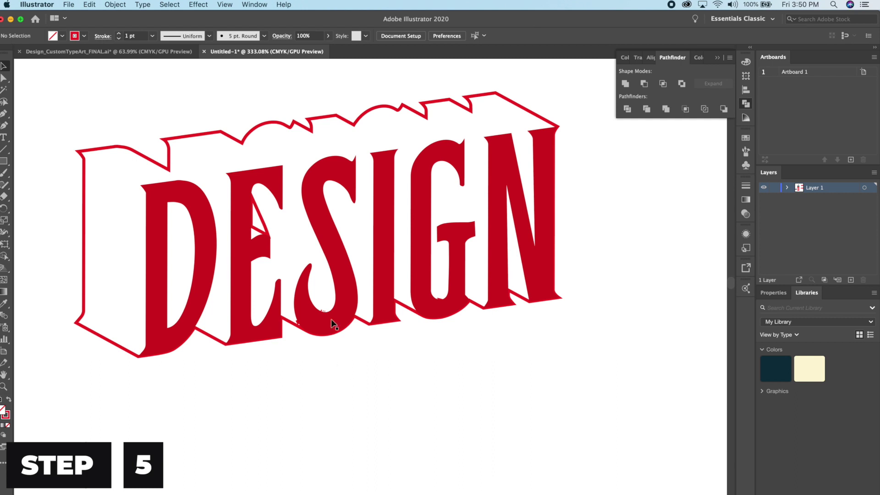
# Align the red outline to the outside of the extrusion's edge.
pyautogui.scroll(5, 293, 325)
pyautogui.click(291, 325)
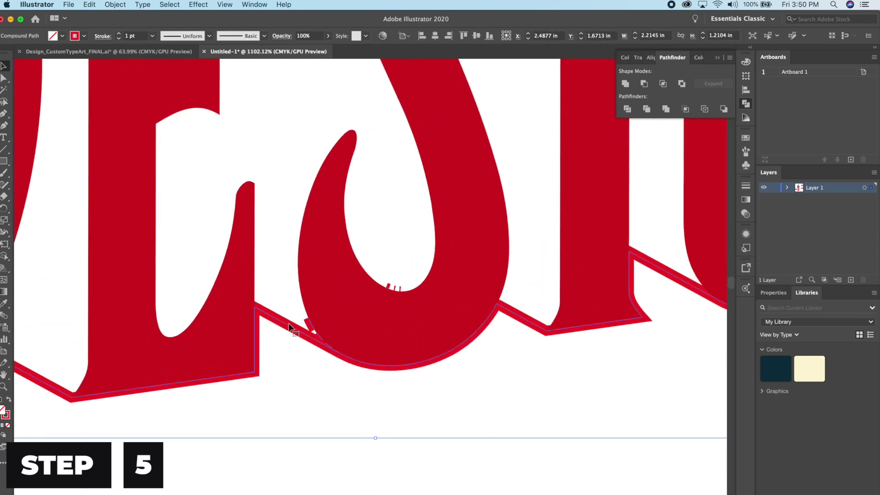
pyautogui.scroll(-3, 290, 324)
pyautogui.scroll(-3, 290, 326)
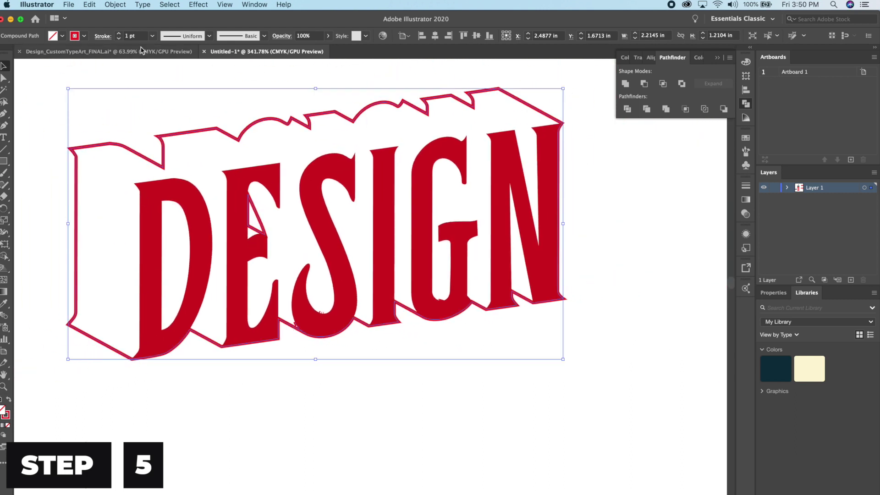
pyautogui.click(103, 36)
pyautogui.click(46, 88)
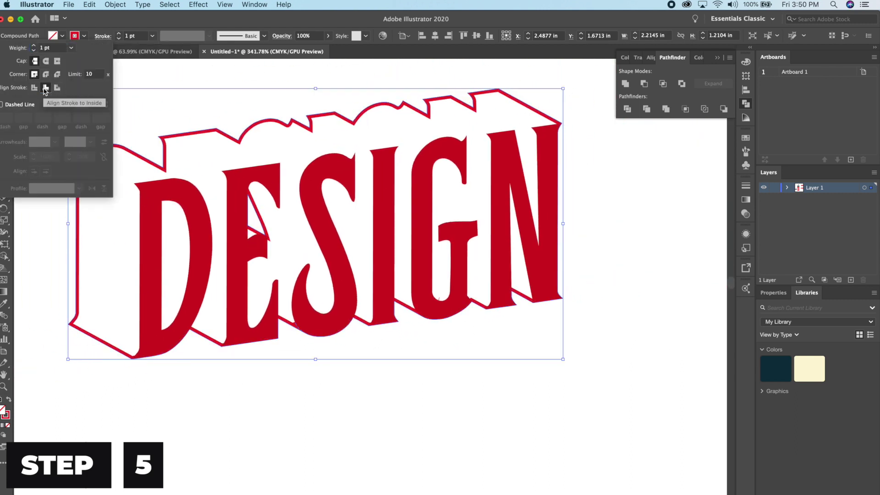
pyautogui.click(58, 88)
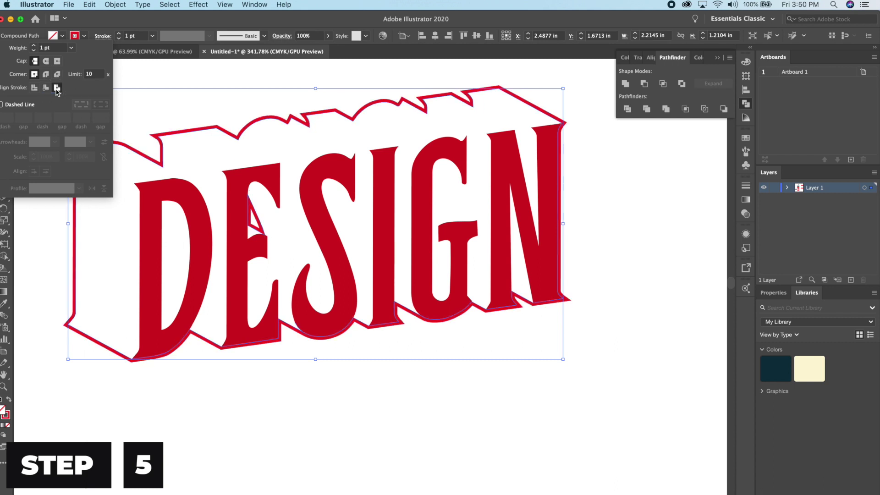
pyautogui.click(46, 88)
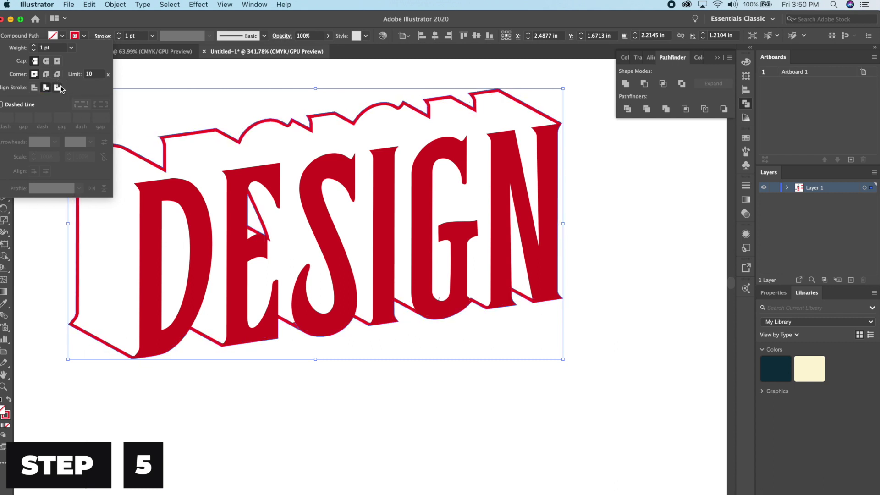
pyautogui.click(57, 87)
pyautogui.click(236, 282)
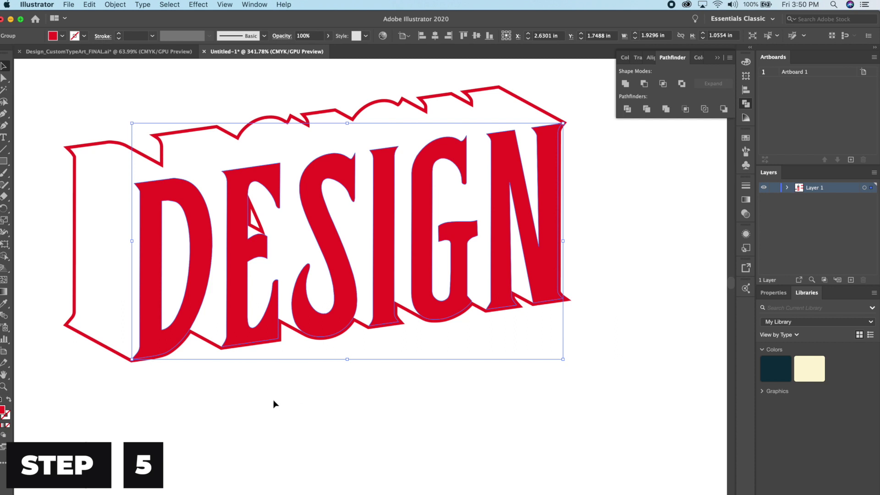
pyautogui.click(294, 400)
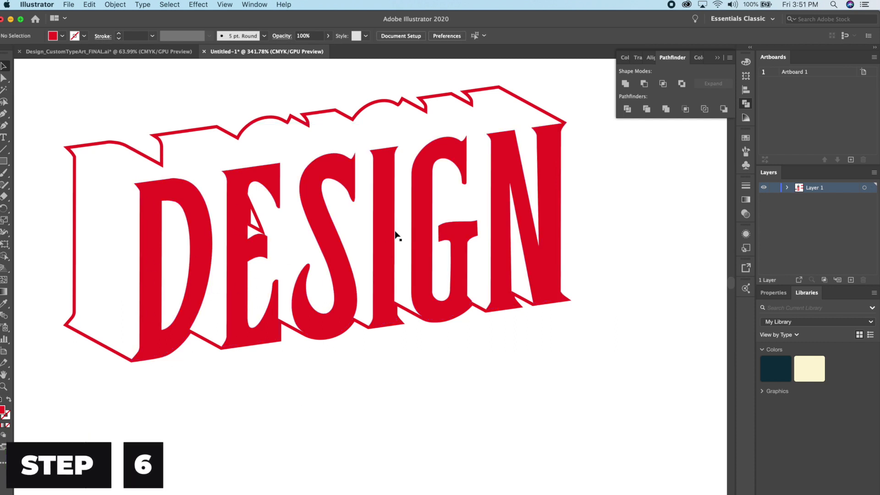
pyautogui.scroll(3, 316, 222)
pyautogui.doubleClick(212, 219)
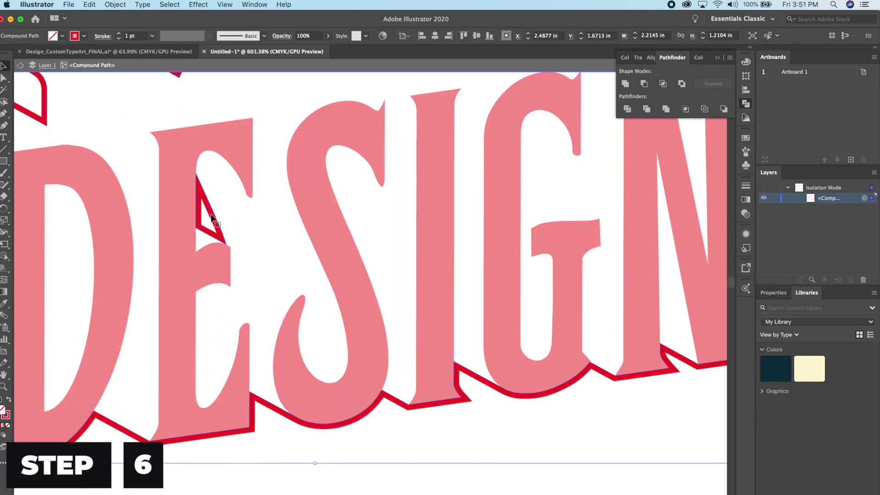
pyautogui.press('Delete')
pyautogui.press('super+z')
pyautogui.press('a')
pyautogui.click(271, 223)
pyautogui.hotkey('shift', 'e')
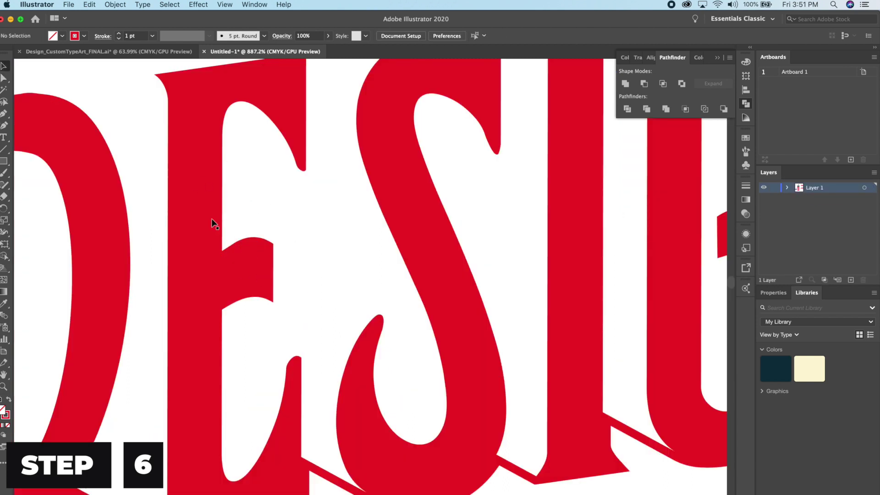
pyautogui.scroll(-5, 242, 239)
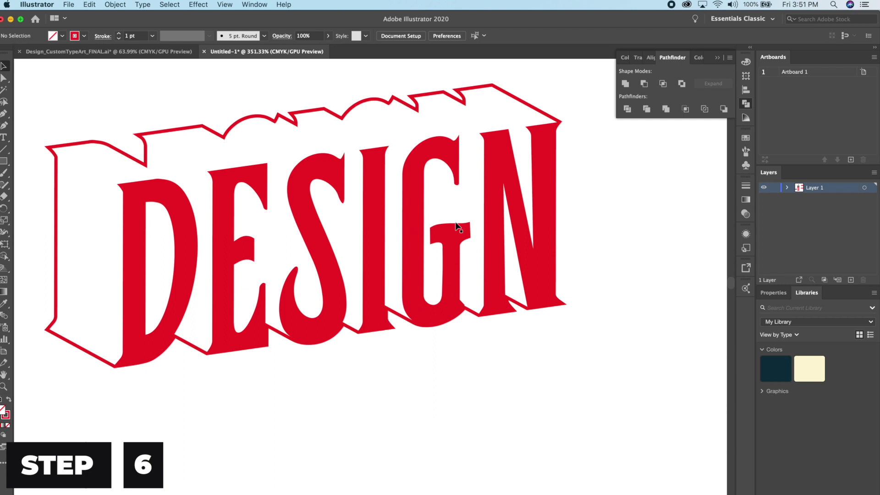
pyautogui.moveTo(452, 353); pyautogui.dragTo(556, 347)
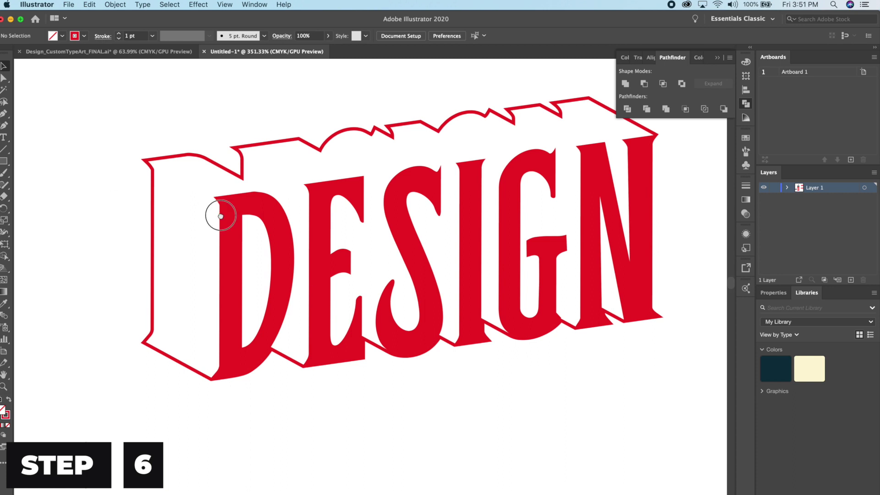
pyautogui.moveTo(221, 212); pyautogui.dragTo(138, 203)
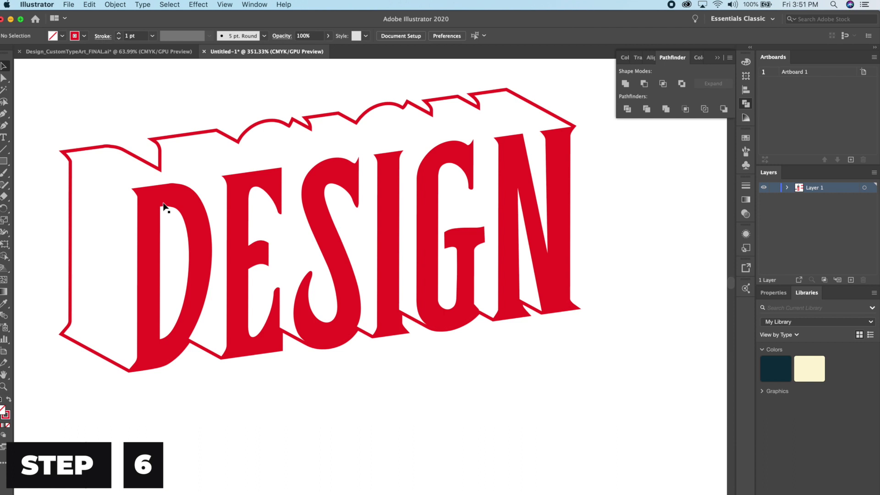
pyautogui.scroll(-3, 164, 205)
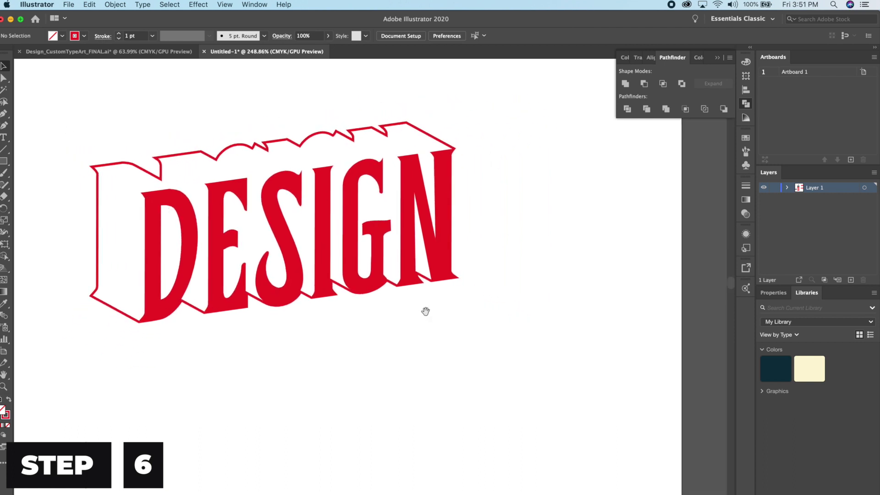
pyautogui.moveTo(426, 311); pyautogui.dragTo(484, 316)
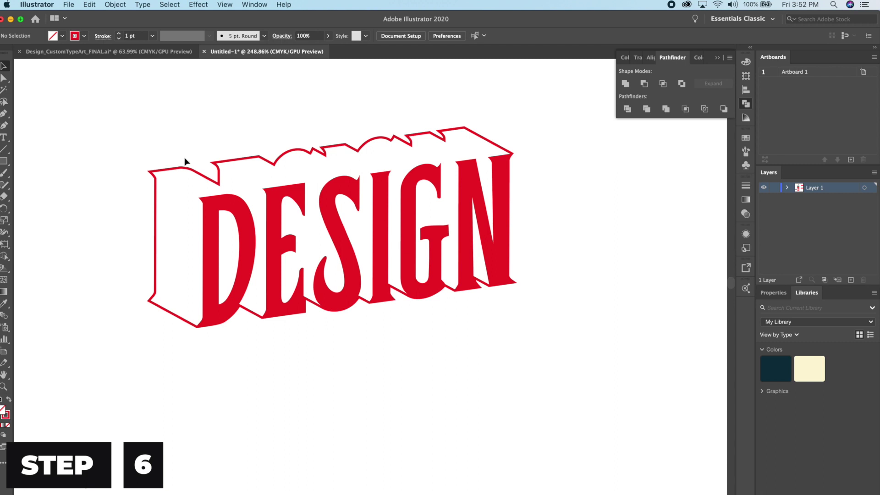
pyautogui.click(167, 169)
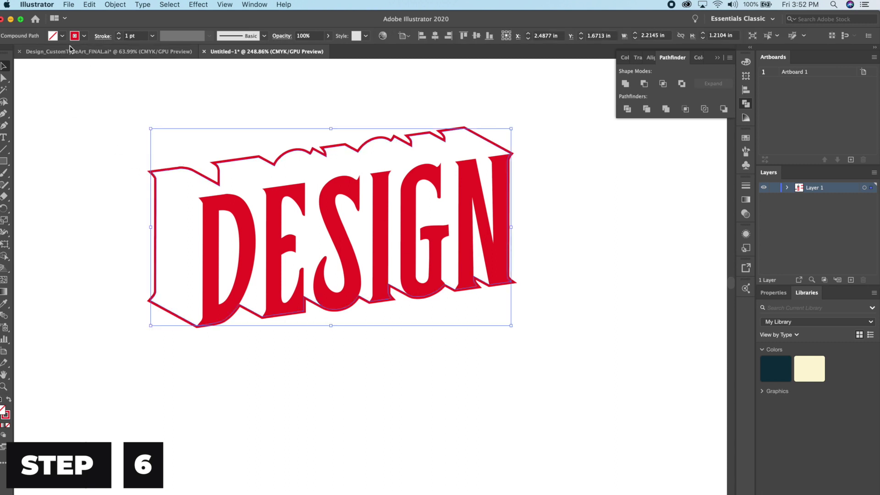
pyautogui.click(98, 36)
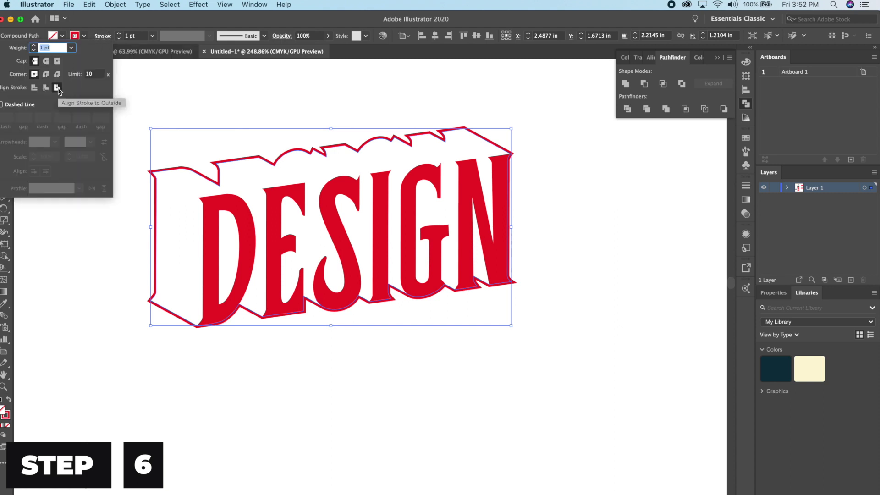
pyautogui.click(73, 270)
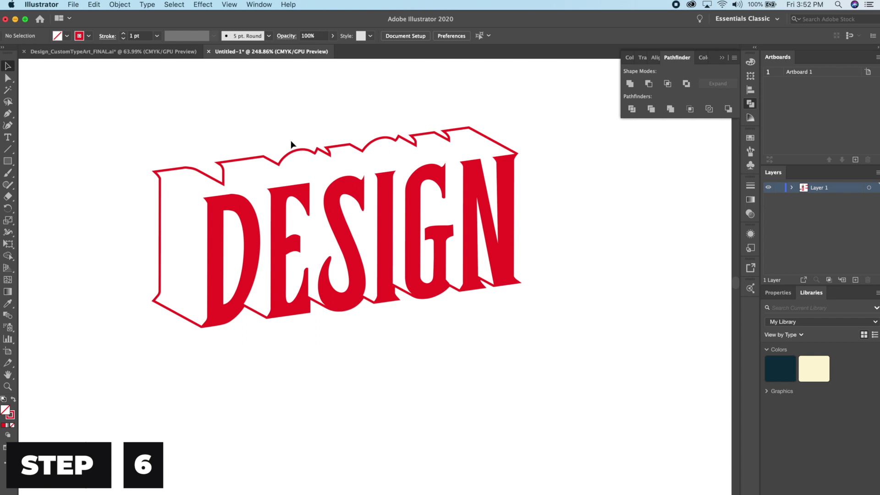
pyautogui.scroll(3, 238, 225)
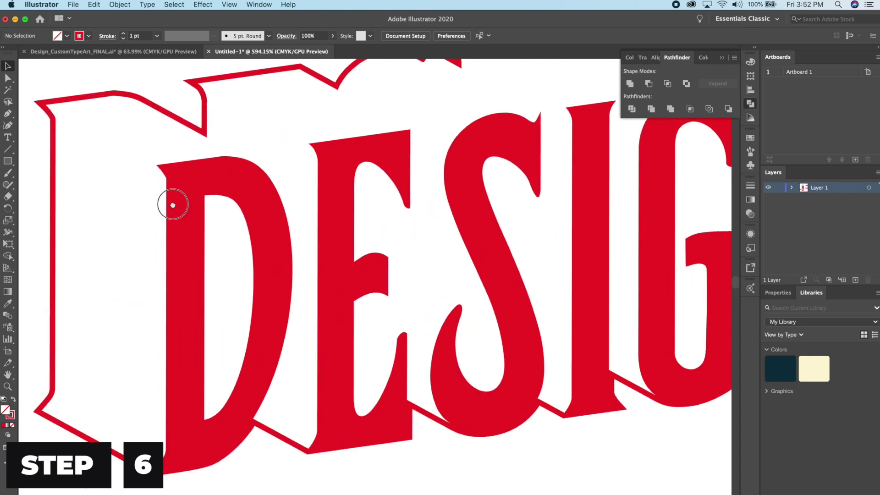
pyautogui.moveTo(173, 205); pyautogui.dragTo(358, 189)
pyautogui.moveTo(375, 229); pyautogui.dragTo(196, 244)
pyautogui.moveTo(377, 194); pyautogui.dragTo(258, 208)
pyautogui.moveTo(317, 273); pyautogui.dragTo(327, 212)
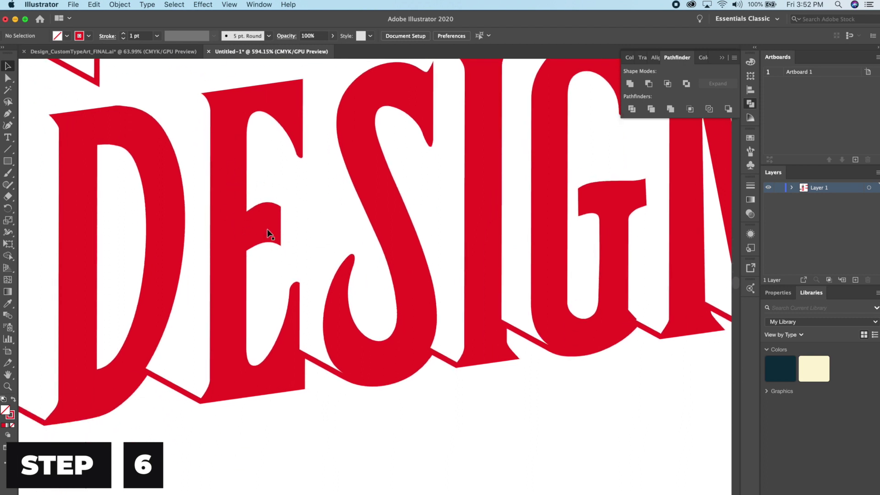
pyautogui.scroll(-2, 279, 218)
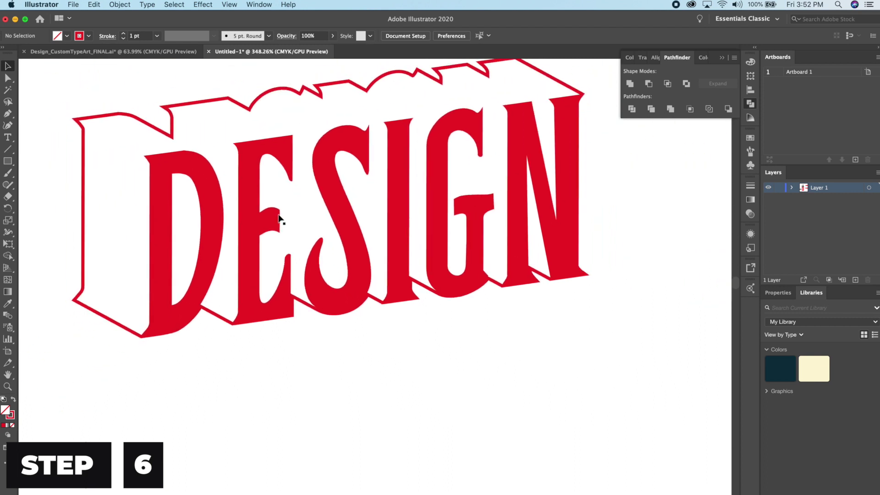
pyautogui.moveTo(330, 316); pyautogui.dragTo(354, 329)
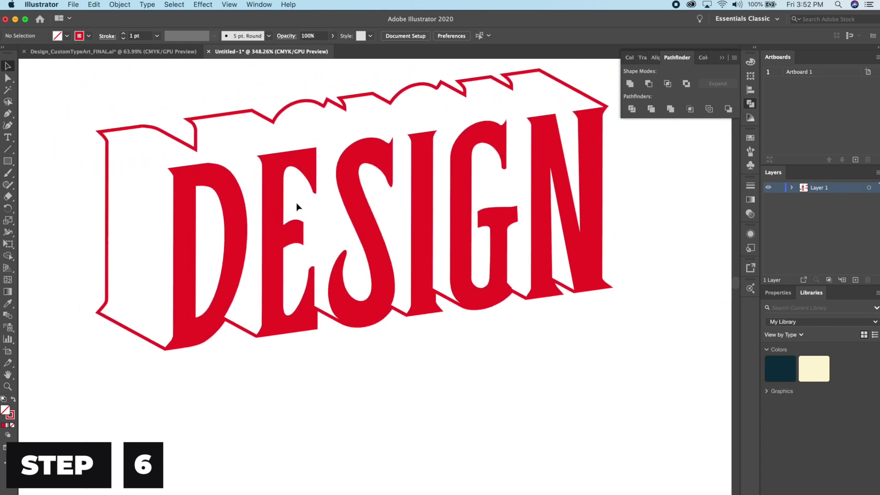
pyautogui.scroll(-1, 289, 255)
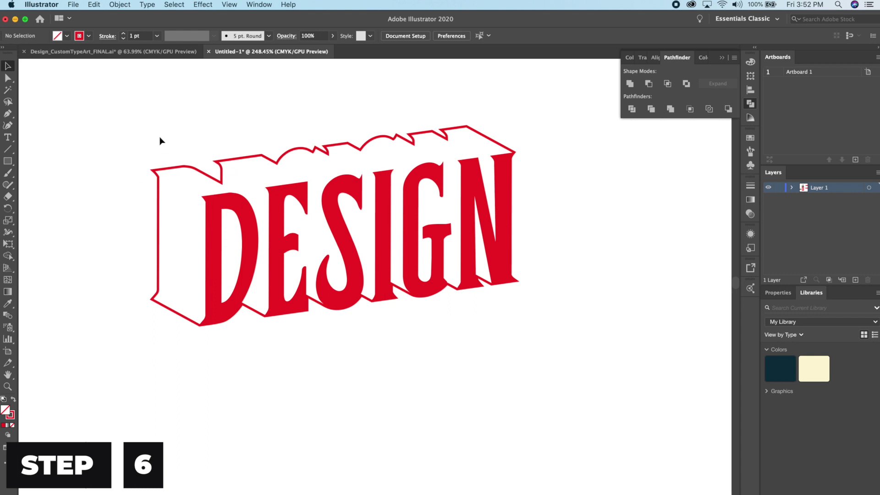
pyautogui.click(159, 220)
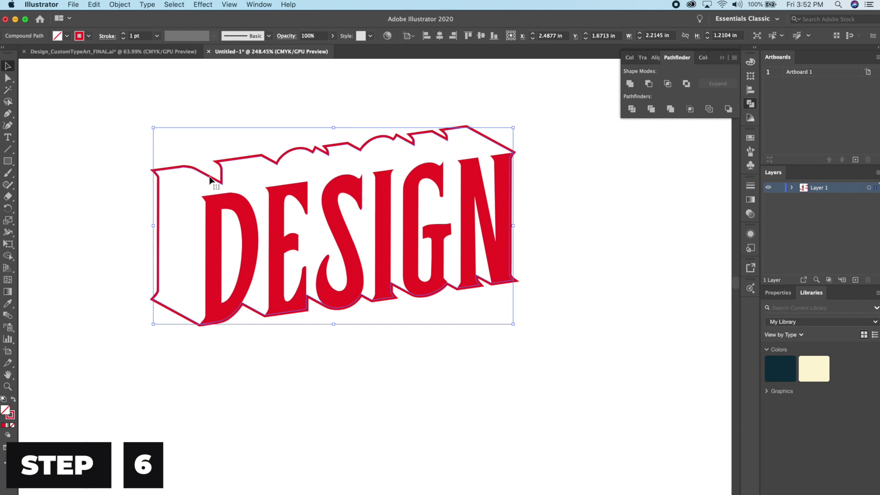
pyautogui.scroll(5, 201, 245)
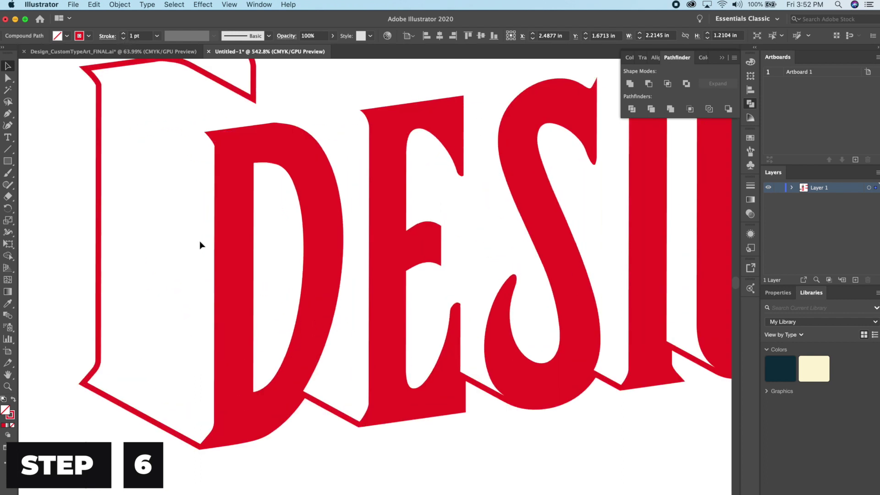
pyautogui.scroll(-4, 142, 208)
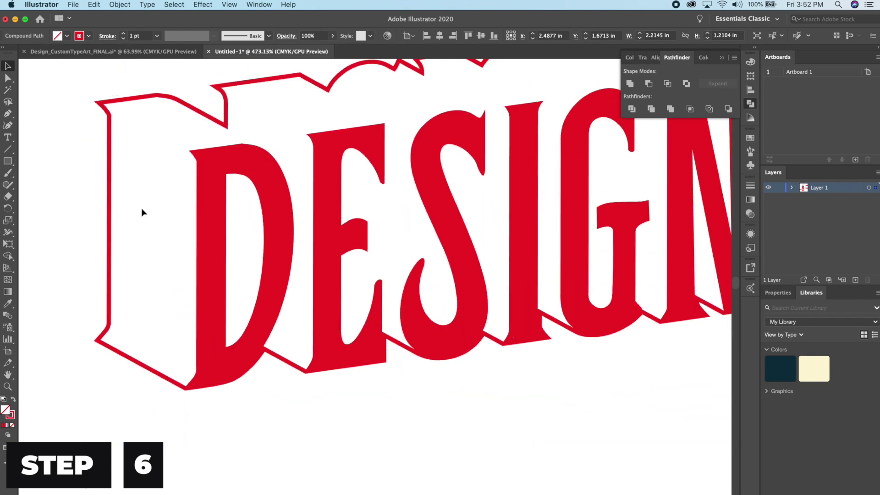
pyautogui.click(77, 147)
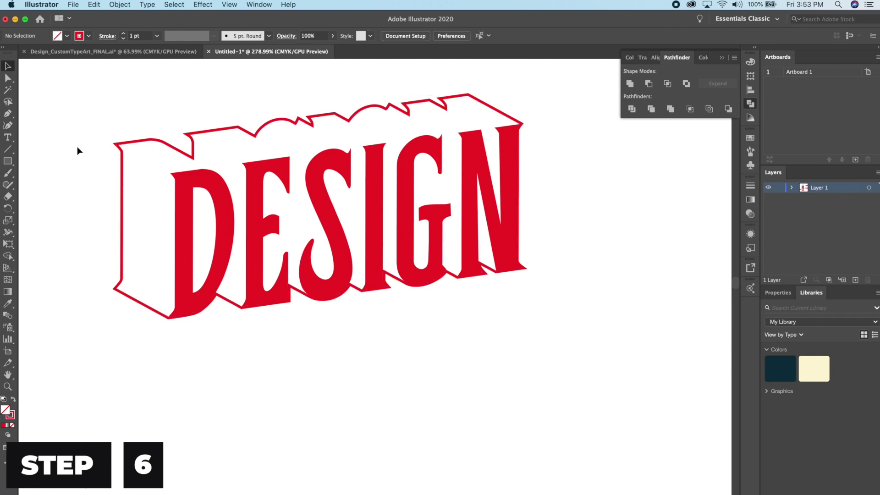
pyautogui.scroll(3, 77, 147)
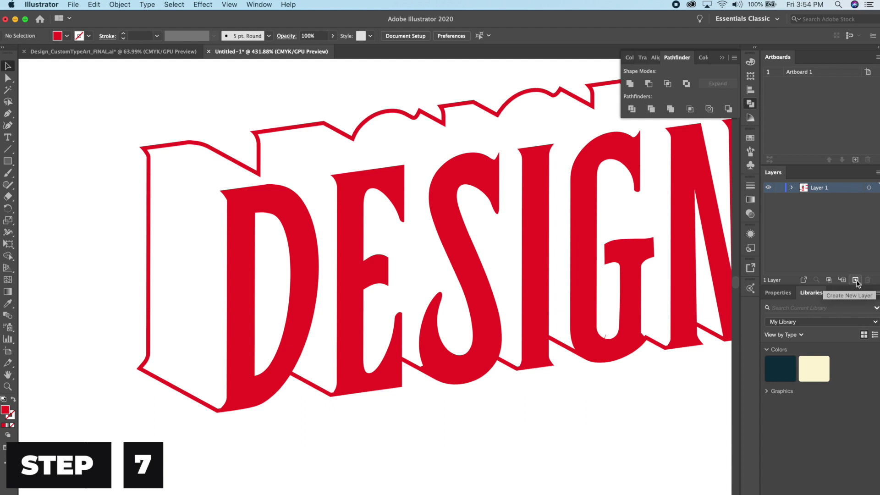
# Add a new layer above Layer 1 and name it 'Lines'.
pyautogui.click(855, 280)
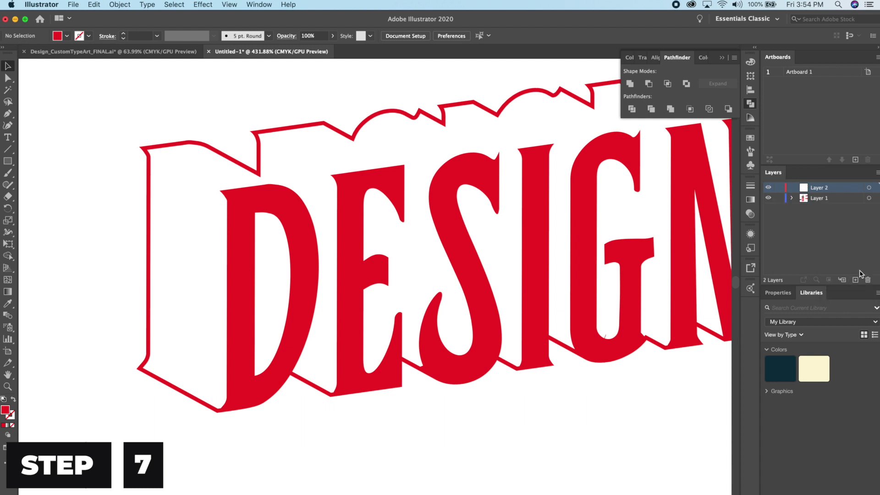
pyautogui.doubleClick(824, 192)
pyautogui.write('Lines')
pyautogui.press('Return')
# Set up the Pen tool with a red stroke and no fill.
pyautogui.click(8, 113)
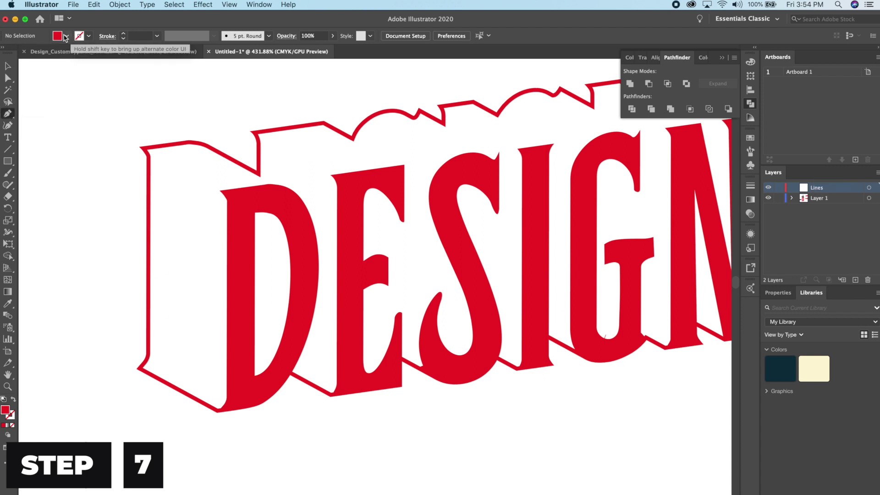
pyautogui.click(89, 36)
pyautogui.click(32, 51)
pyautogui.click(96, 23)
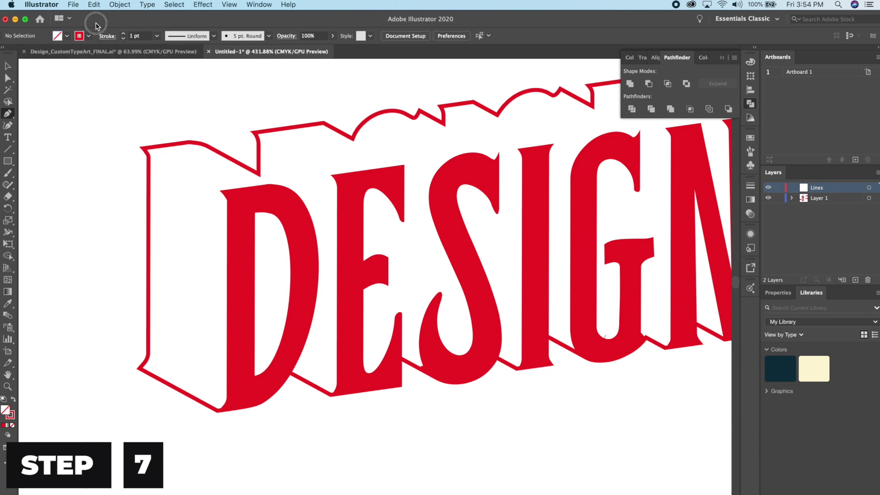
pyautogui.click(66, 37)
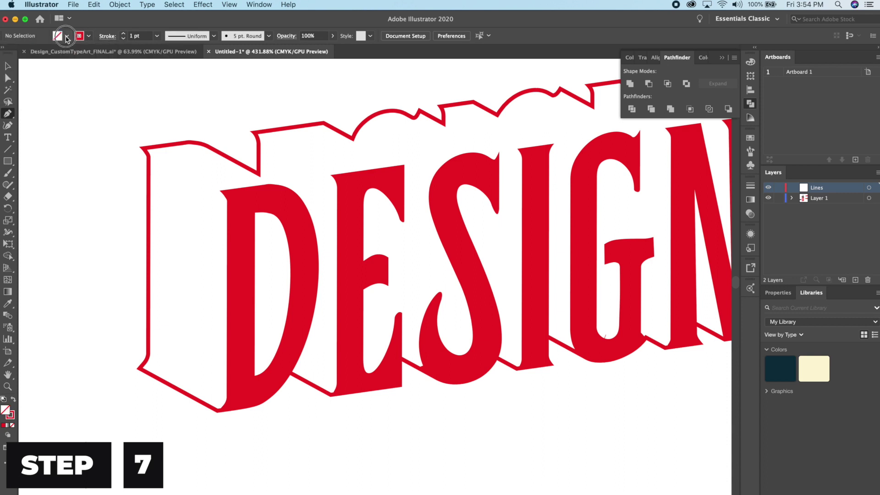
pyautogui.click(12, 52)
pyautogui.click(105, 22)
# Draw a red line from the extrusion's top-left corner to the D's, snapping its start to the outline.
pyautogui.moveTo(210, 151); pyautogui.dragTo(200, 136)
pyautogui.moveTo(134, 122); pyautogui.dragTo(92, 115)
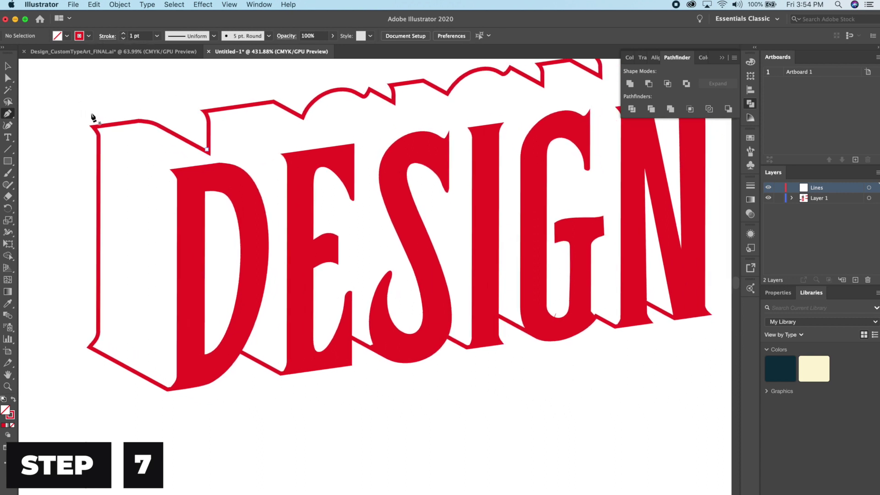
pyautogui.scroll(4, 109, 320)
pyautogui.scroll(2, 102, 295)
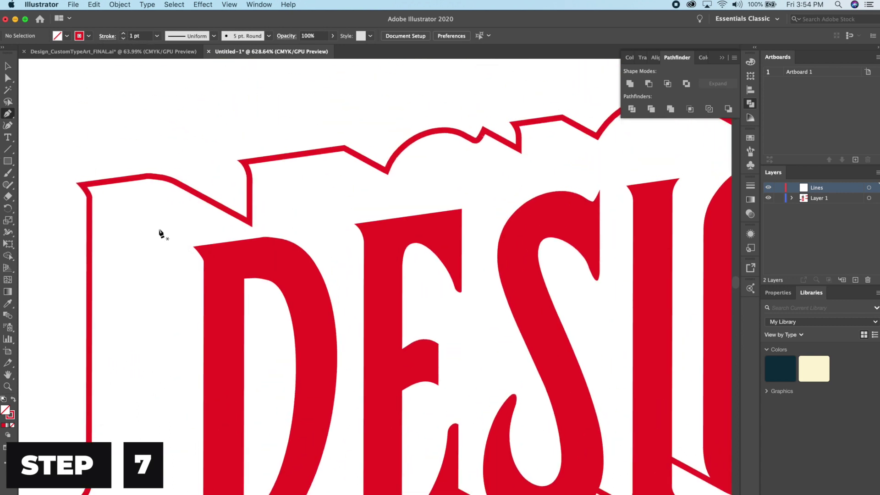
pyautogui.click(70, 179)
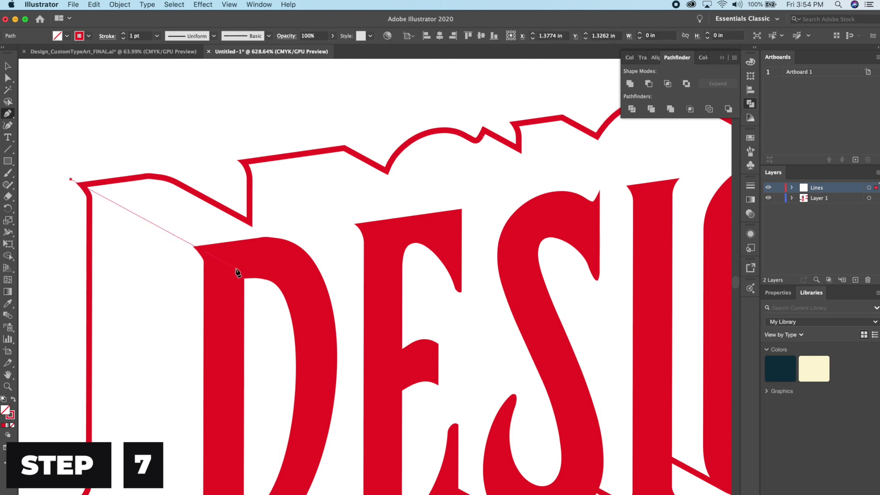
pyautogui.click(235, 269)
pyautogui.click(8, 79)
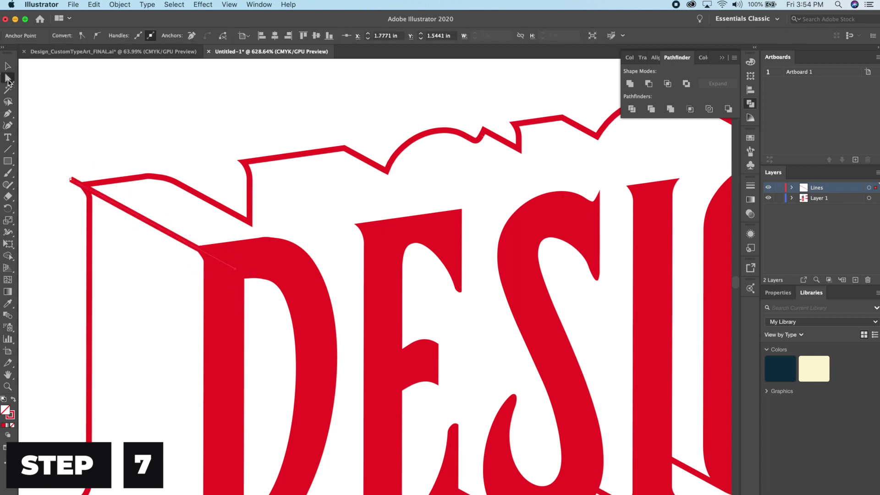
pyautogui.moveTo(71, 178); pyautogui.dragTo(83, 187)
pyautogui.click(73, 167)
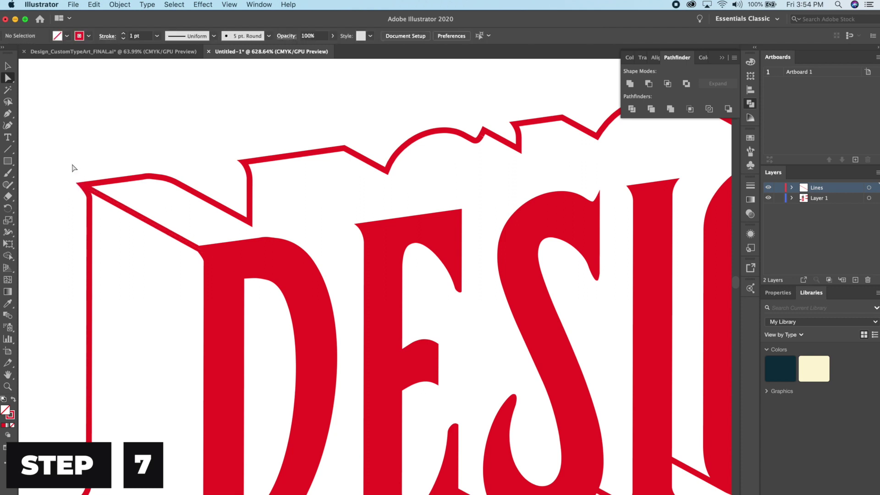
pyautogui.scroll(-5, 73, 167)
pyautogui.moveTo(73, 166); pyautogui.dragTo(252, 147)
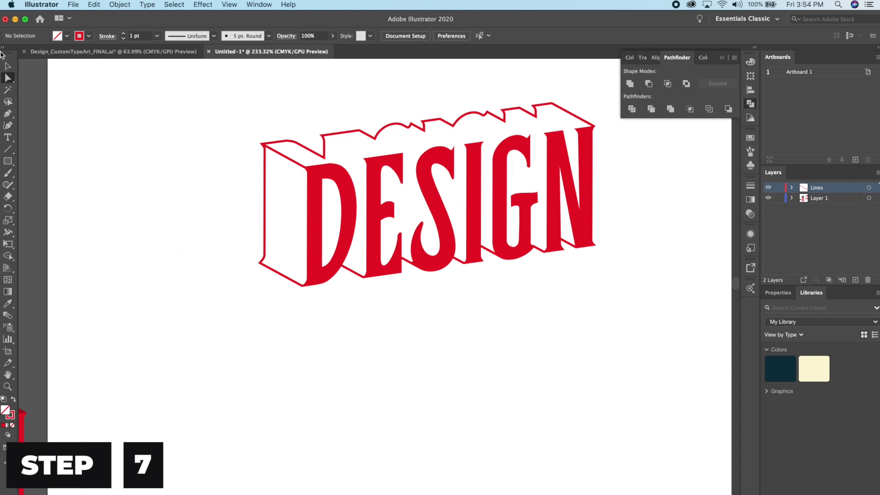
# Check the red 3D DESIGN group, then bring the outlined DESIGN artwork into view.
pyautogui.click(7, 67)
pyautogui.keyDown('alt'); pyautogui.scroll(-5, 123, 280); pyautogui.keyUp('alt')
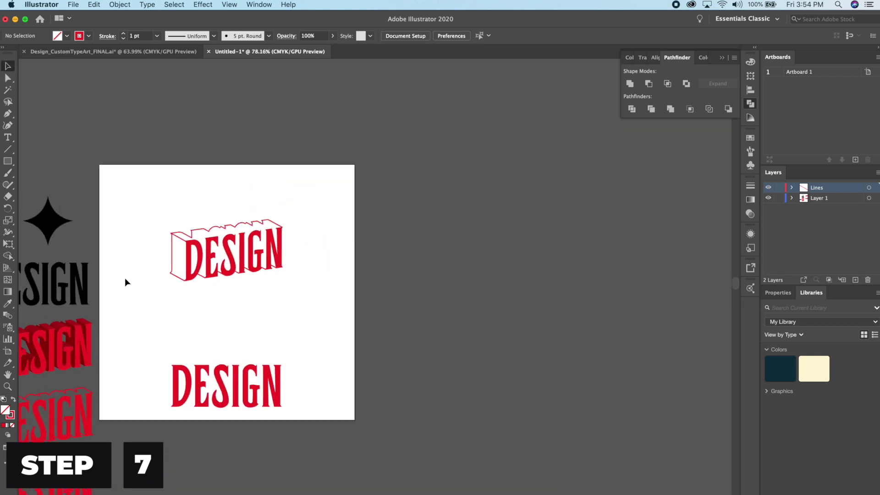
pyautogui.click(98, 277)
pyautogui.keyDown('alt'); pyautogui.scroll(6, 98, 277); pyautogui.keyUp('alt')
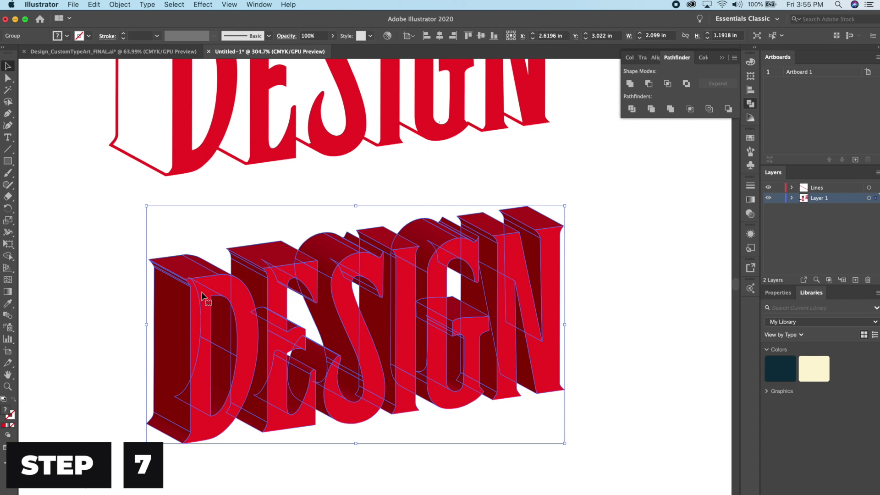
pyautogui.click(114, 246)
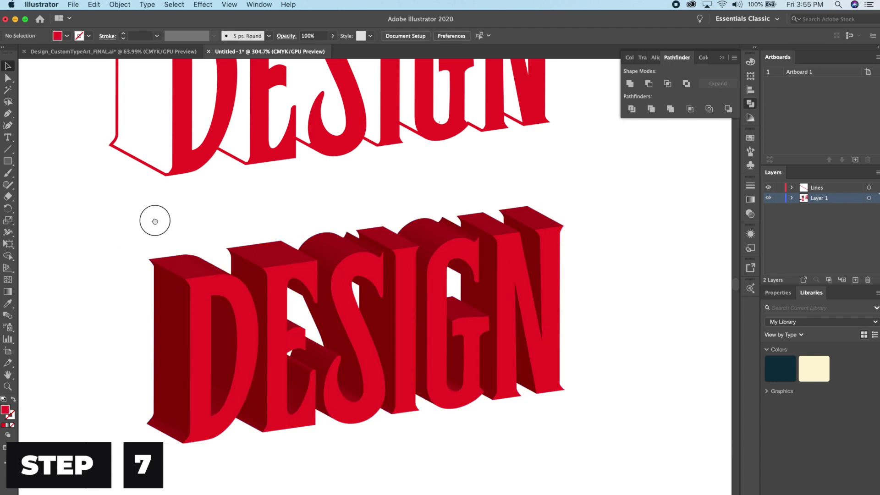
pyautogui.moveTo(155, 220); pyautogui.dragTo(146, 239)
pyautogui.moveTo(257, 252); pyautogui.dragTo(230, 350)
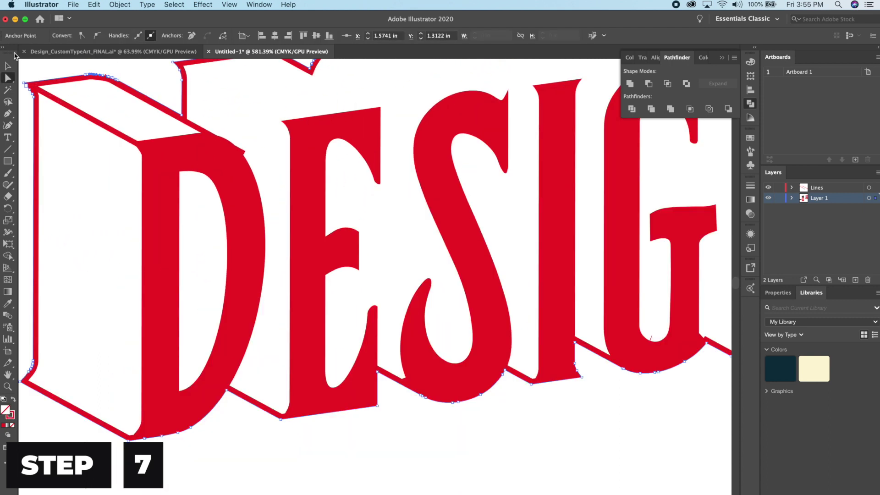
# Cut the top extrusion line where it overshoots the outline and delete the excess ends.
pyautogui.click(8, 67)
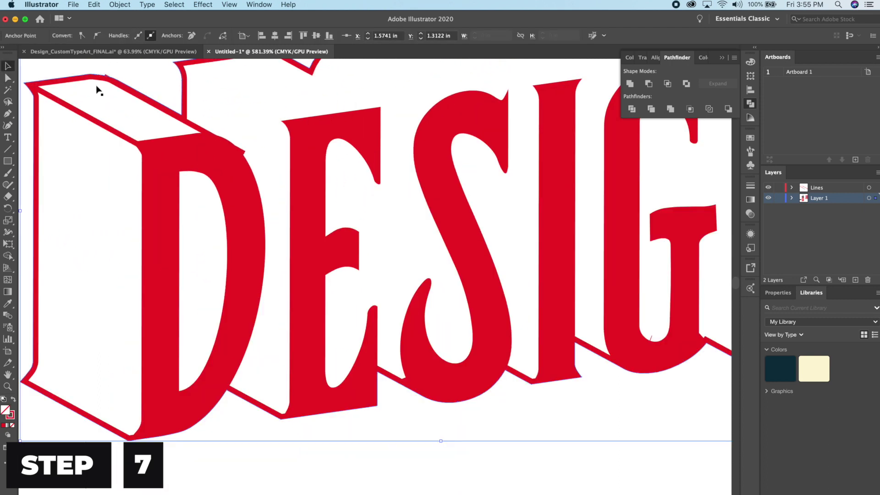
pyautogui.click(195, 132)
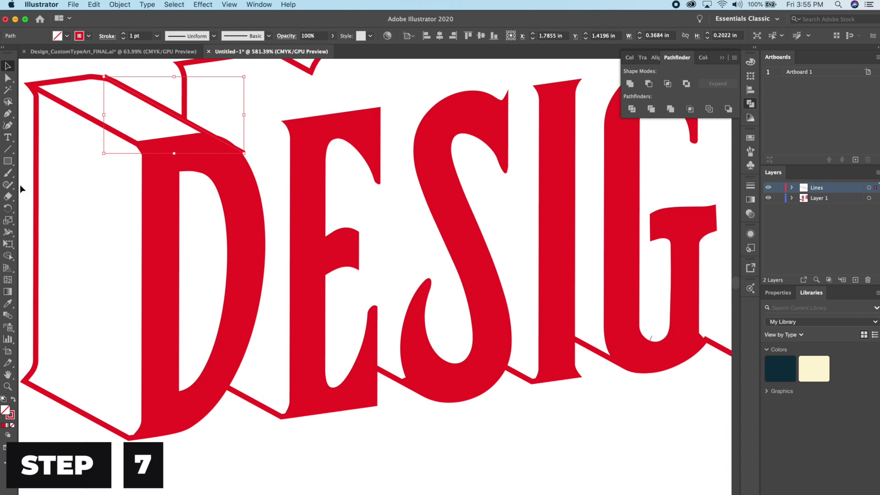
pyautogui.moveTo(9, 197); pyautogui.dragTo(9, 199)
pyautogui.moveTo(10, 199); pyautogui.dragTo(48, 210)
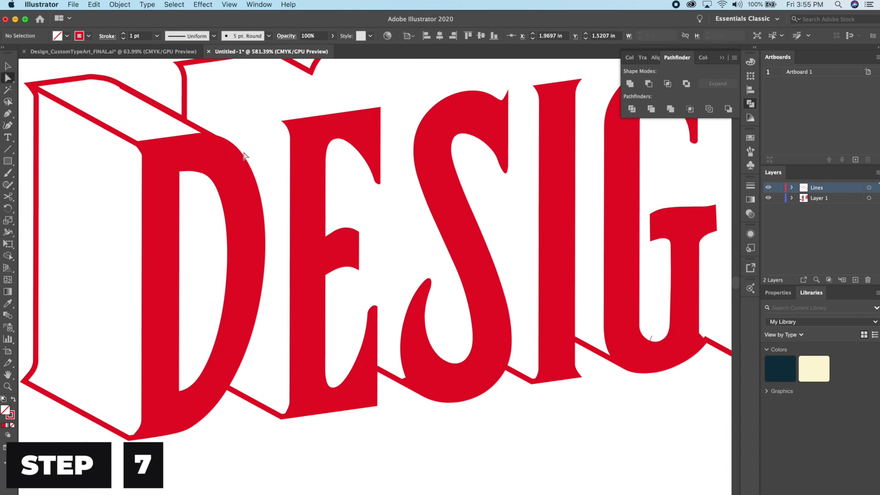
pyautogui.press('Delete')
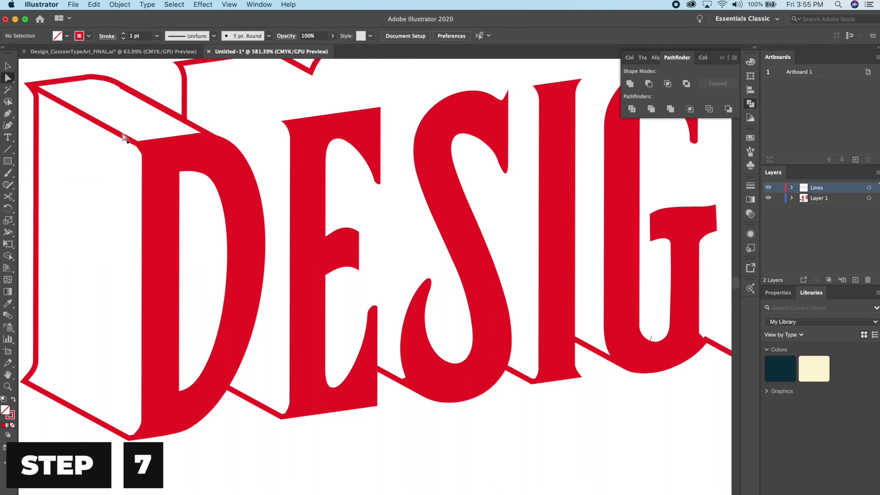
pyautogui.click(8, 77)
pyautogui.scroll(2, 184, 118)
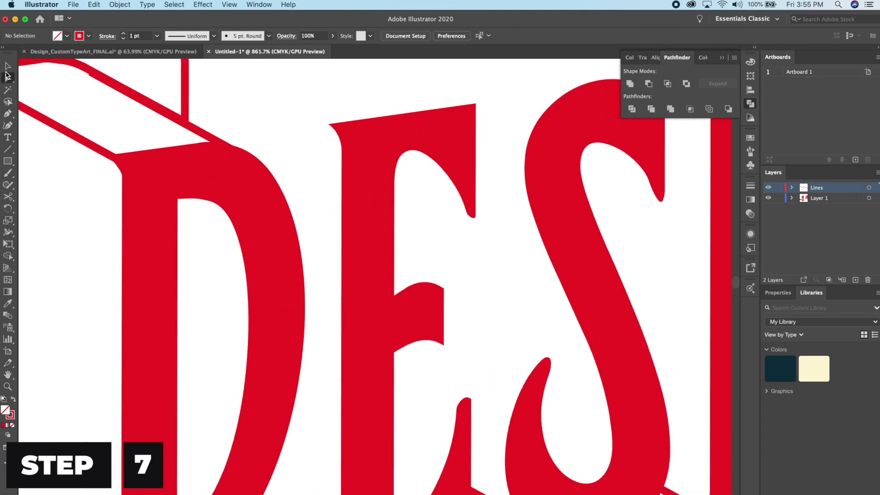
pyautogui.click(7, 67)
pyautogui.click(194, 130)
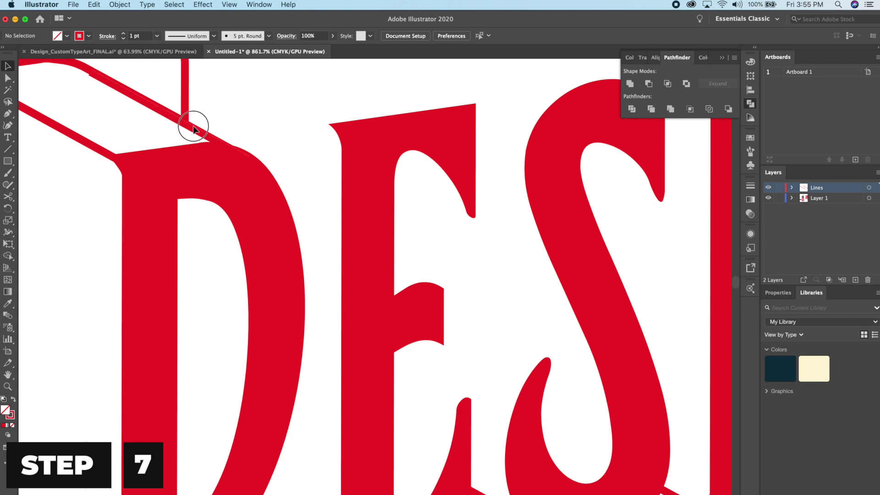
pyautogui.click(276, 106)
pyautogui.scroll(-2, 276, 107)
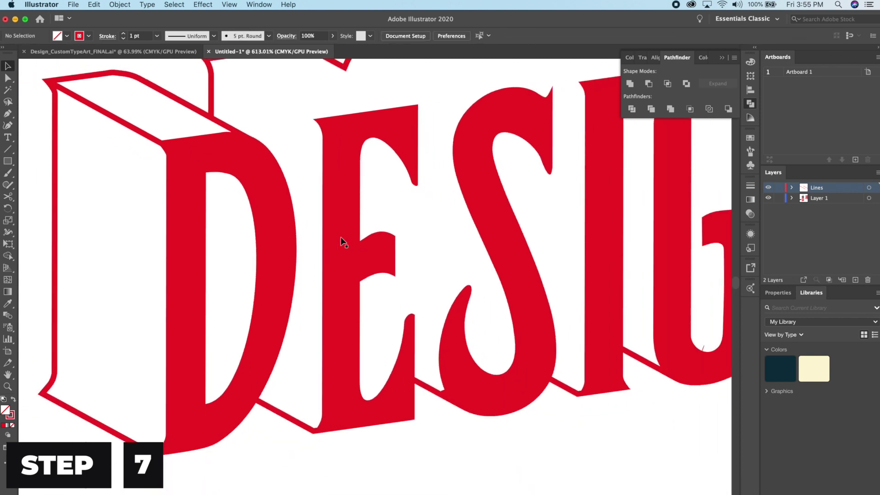
pyautogui.scroll(-4, 341, 237)
# Place a copy of the diagonal depth line on the E and fine-tune it toward the S.
pyautogui.moveTo(90, 165)
pyautogui.mouseDown()
pyautogui.moveTo(194, 142)
pyautogui.moveTo(185, 148)
pyautogui.moveTo(194, 153)
pyautogui.mouseUp()
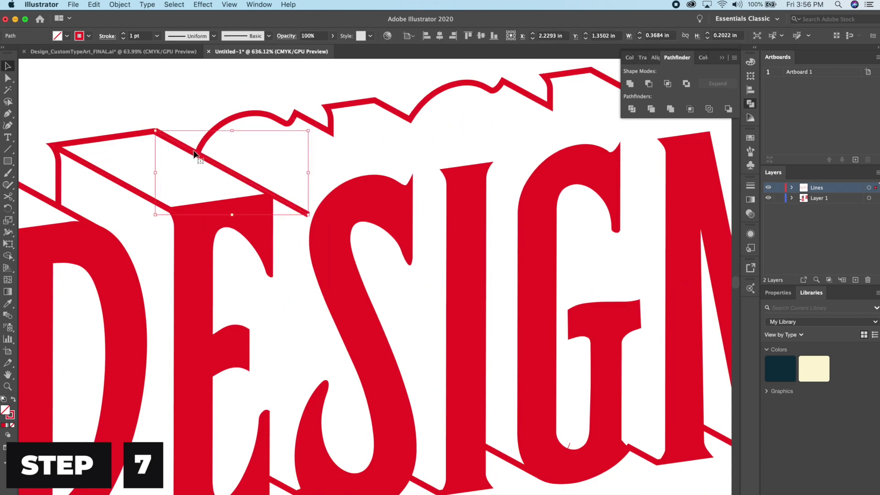
pyautogui.scroll(2, 196, 120)
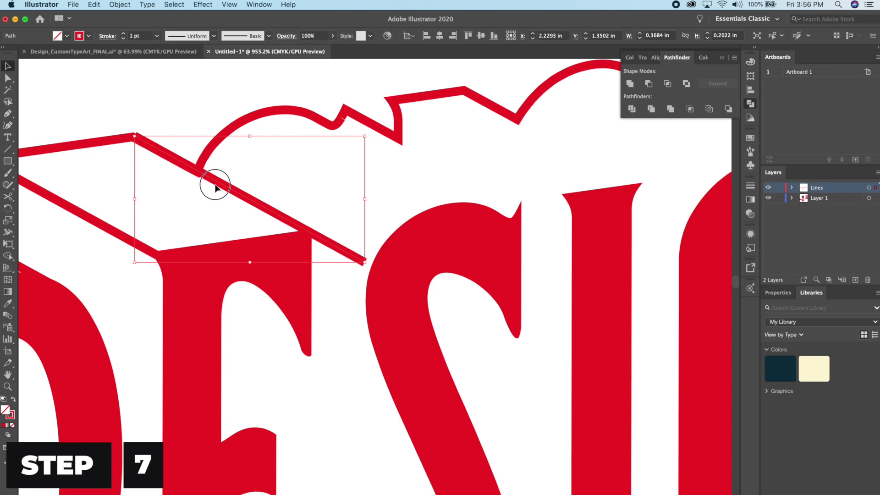
pyautogui.moveTo(215, 185); pyautogui.dragTo(213, 187)
pyautogui.scroll(1, 213, 188)
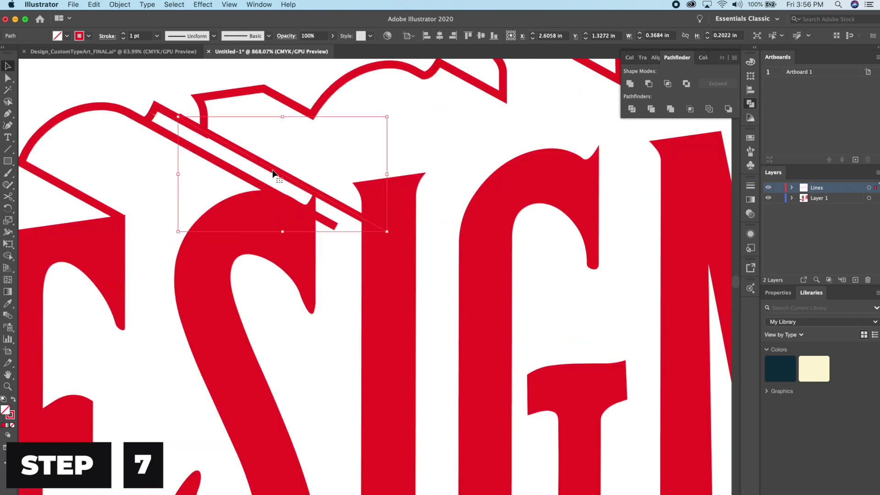
pyautogui.scroll(3, 273, 173)
pyautogui.moveTo(176, 116); pyautogui.dragTo(334, 182)
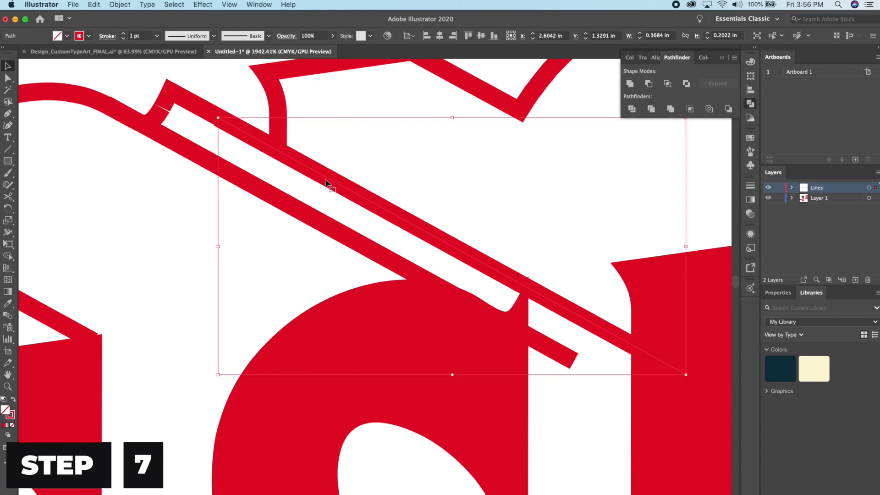
# Inspect the letter shape and the stray line pieces around the diagonal line.
pyautogui.click(166, 115)
pyautogui.scroll(3, 166, 115)
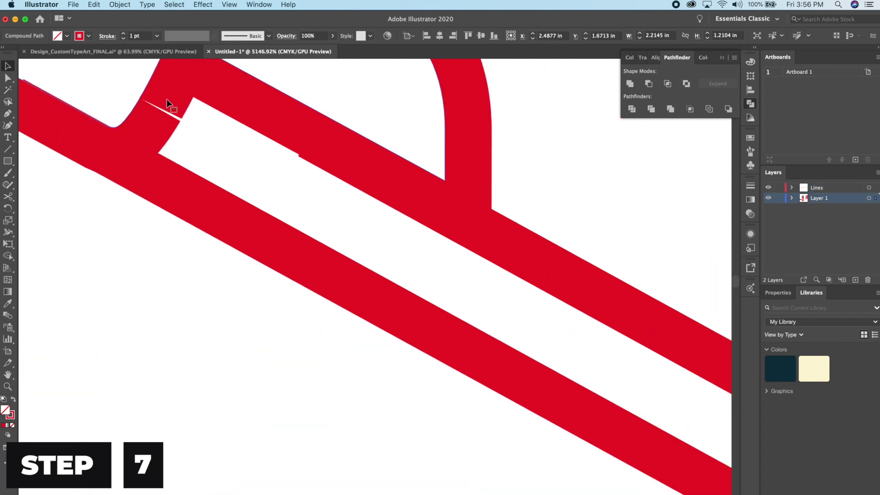
pyautogui.moveTo(8, 114); pyautogui.dragTo(69, 137)
pyautogui.click(300, 161)
pyautogui.press('Return')
pyautogui.press('v')
pyautogui.moveTo(156, 96); pyautogui.dragTo(137, 263)
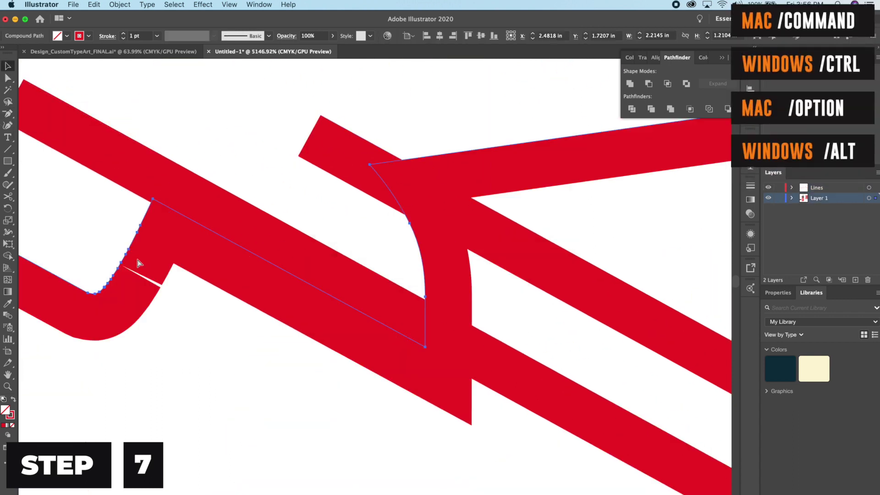
pyautogui.scroll(3, 133, 263)
pyautogui.click(93, 131)
pyautogui.scroll(-5, 94, 133)
pyautogui.click(295, 200)
pyautogui.scroll(3, 294, 199)
pyautogui.click(303, 147)
pyautogui.scroll(-3, 315, 180)
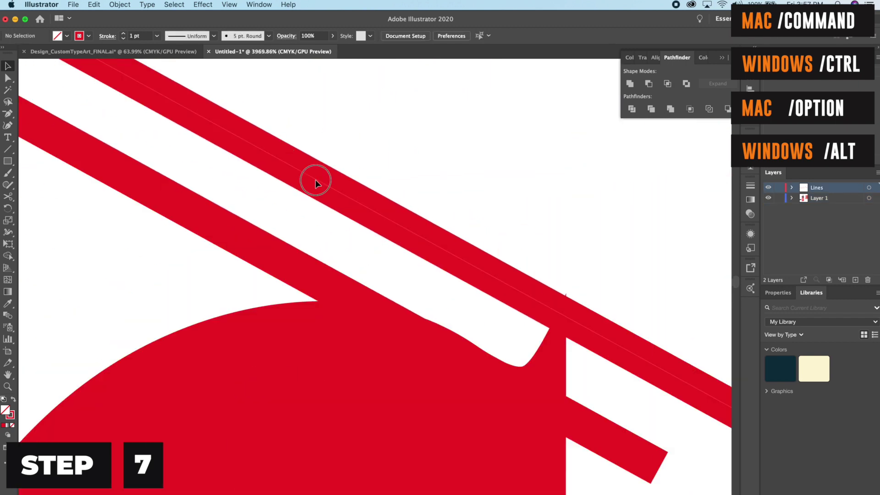
# Delete the two excess line pieces extending past the letter.
pyautogui.press('a')
pyautogui.scroll(3, 356, 197)
pyautogui.click(354, 196)
pyautogui.press('Delete')
pyautogui.click(11, 197)
pyautogui.press('Delete')
pyautogui.scroll(-5, 534, 480)
# Check an edge point of the letter shape in isolation mode, then return to all layers.
pyautogui.click(220, 255)
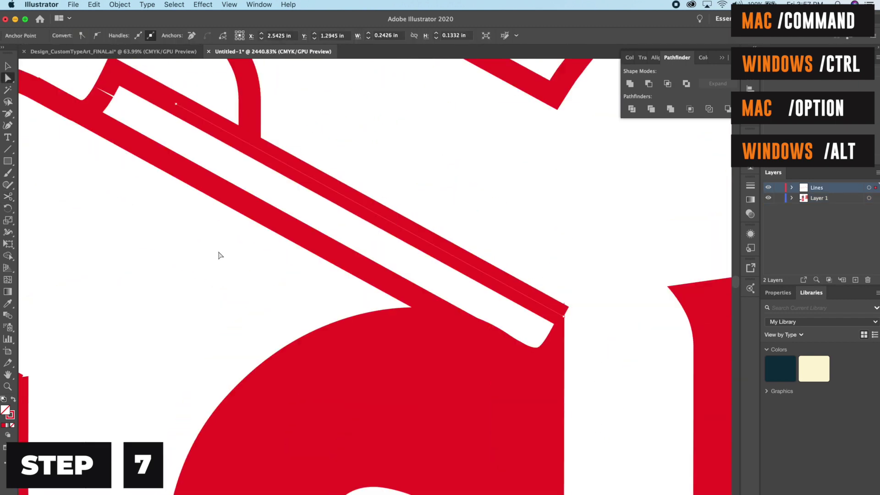
pyautogui.press('v')
pyautogui.click(117, 72)
pyautogui.doubleClick(117, 74)
pyautogui.scroll(5, 87, 95)
pyautogui.press('a')
pyautogui.scroll(3, 248, 110)
pyautogui.click(216, 143)
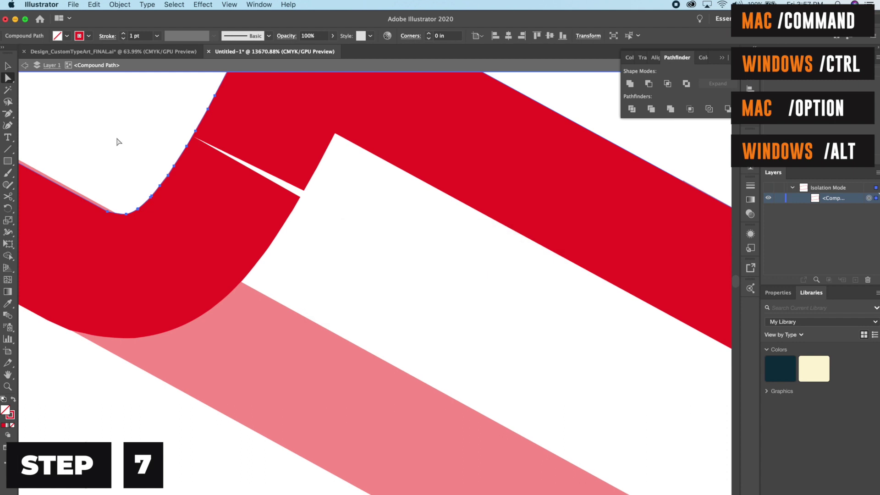
pyautogui.scroll(-8, 119, 142)
pyautogui.press('v')
pyautogui.click(141, 103)
pyautogui.doubleClick(141, 102)
pyautogui.scroll(3, 153, 236)
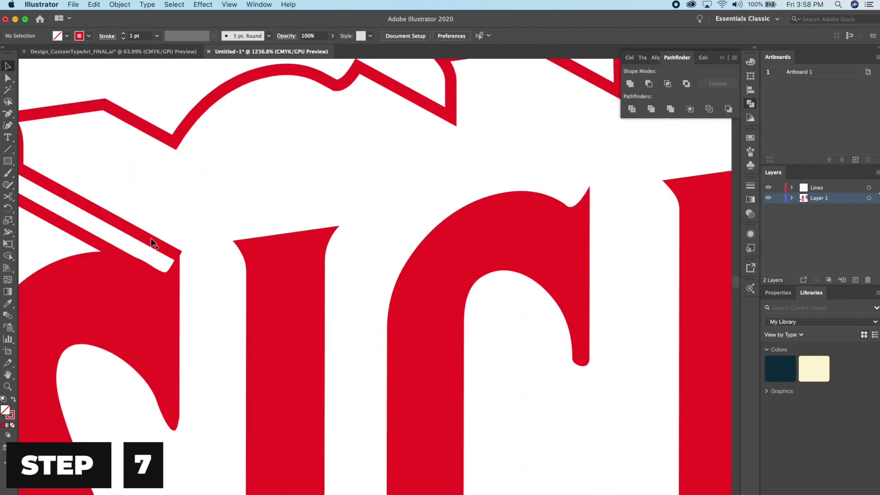
# Shift the diagonal line right and pull its left endpoint back to the corner.
pyautogui.click(199, 187)
pyautogui.press('a')
pyautogui.moveTo(285, 231); pyautogui.dragTo(342, 263)
pyautogui.click(143, 153)
pyautogui.moveTo(143, 153); pyautogui.dragTo(81, 118)
pyautogui.press('v')
# Copy a diagonal line up-right and shorten its right end to fit the letter.
pyautogui.moveTo(170, 166); pyautogui.dragTo(268, 154)
pyautogui.scroll(5, 210, 82)
pyautogui.moveTo(231, 226); pyautogui.dragTo(234, 230)
pyautogui.scroll(-4, 234, 230)
pyautogui.hscroll(5, 228, 171)
pyautogui.press('a')
pyautogui.moveTo(298, 204); pyautogui.dragTo(232, 167)
pyautogui.press('v')
pyautogui.scroll(-5, 232, 171)
pyautogui.scroll(5, 285, 173)
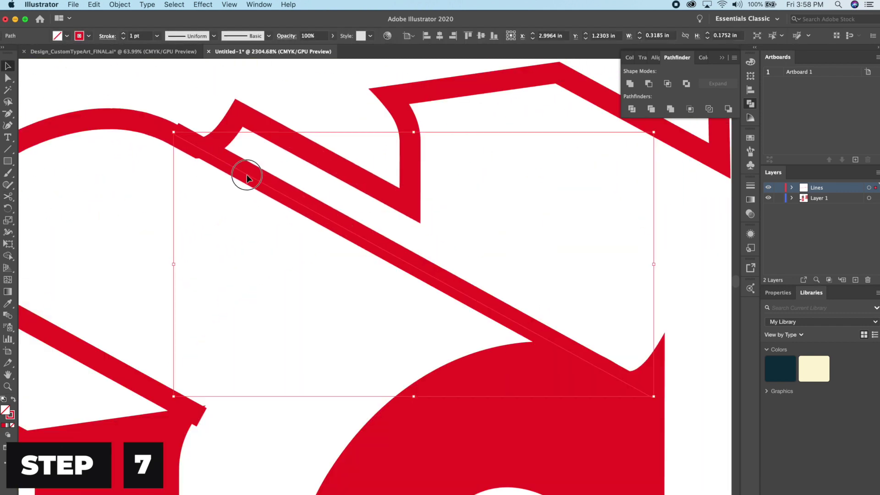
pyautogui.hscroll(3, 219, 124)
# Drag three more copies of the diagonal line along the top faces.
pyautogui.moveTo(282, 212); pyautogui.dragTo(329, 207)
pyautogui.scroll(-5, 329, 206)
pyautogui.hscroll(4, 257, 213)
pyautogui.moveTo(205, 209); pyautogui.dragTo(334, 185)
pyautogui.moveTo(334, 185); pyautogui.dragTo(189, 185)
# Cut a line at the letter edge, delete its tail, and place another copy beside the E.
pyautogui.press('c')
pyautogui.scroll(5, 325, 299)
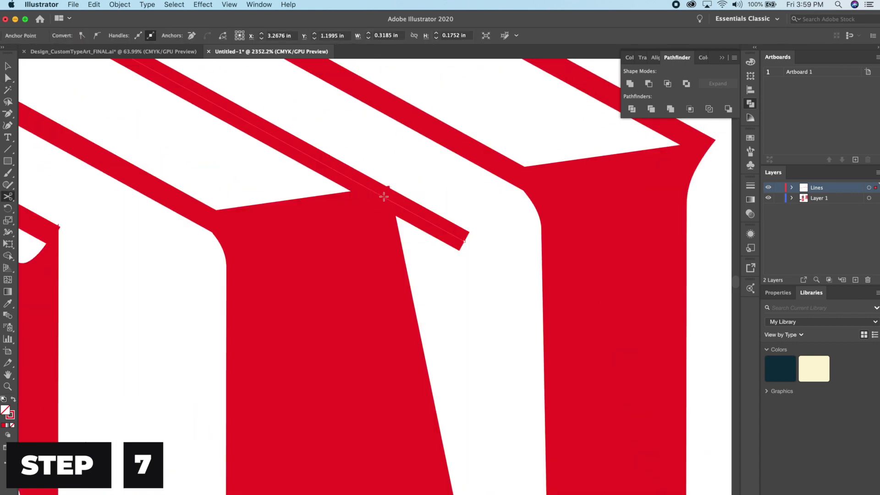
pyautogui.click(384, 197)
pyautogui.press('v')
pyautogui.press('Delete')
pyautogui.scroll(-5, 605, 188)
pyautogui.hscroll(-5, 446, 233)
pyautogui.moveTo(385, 121); pyautogui.dragTo(305, 312)
pyautogui.scroll(5, 304, 309)
# Place a copy of the diagonal depth line up-left and adjust its anchors to fit the extrusion edge.
pyautogui.scroll(-3, 296, 284)
pyautogui.moveTo(280, 248); pyautogui.dragTo(164, 166)
pyautogui.scroll(-5, 321, 220)
pyautogui.click(384, 262)
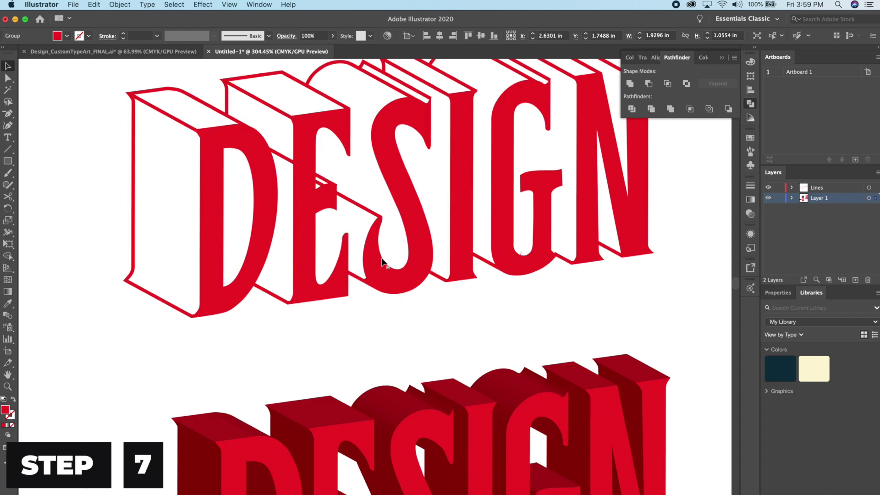
pyautogui.scroll(5, 352, 197)
pyautogui.click(352, 195)
pyautogui.press('a')
pyautogui.moveTo(254, 140); pyautogui.dragTo(253, 157)
pyautogui.click(346, 199)
pyautogui.moveTo(429, 235); pyautogui.dragTo(429, 234)
pyautogui.press('c')
pyautogui.press('a')
pyautogui.press('super+shift+a')
# Copy the D–E depth line onto the E and refine its anchor points.
pyautogui.scroll(-5, 286, 173)
pyautogui.scroll(4, 288, 176)
pyautogui.press('v')
pyautogui.moveTo(229, 91); pyautogui.dragTo(227, 161)
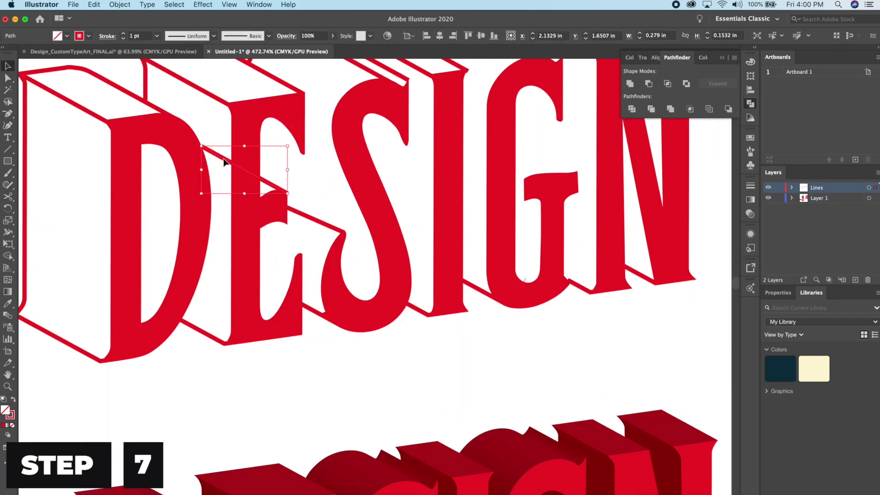
pyautogui.scroll(5, 220, 159)
pyautogui.press('a')
pyautogui.scroll(-5, 218, 158)
pyautogui.moveTo(293, 229); pyautogui.dragTo(176, 265)
pyautogui.click(285, 164)
pyautogui.scroll(-3, 348, 146)
pyautogui.scroll(4, 277, 361)
pyautogui.click(619, 179)
# Copy the E–S depth line onto the G and position another line copy.
pyautogui.moveTo(130, 249); pyautogui.dragTo(318, 205)
pyautogui.moveTo(298, 204); pyautogui.dragTo(237, 213)
pyautogui.scroll(-3, 236, 215)
pyautogui.scroll(3, 246, 212)
pyautogui.scroll(-4, 245, 212)
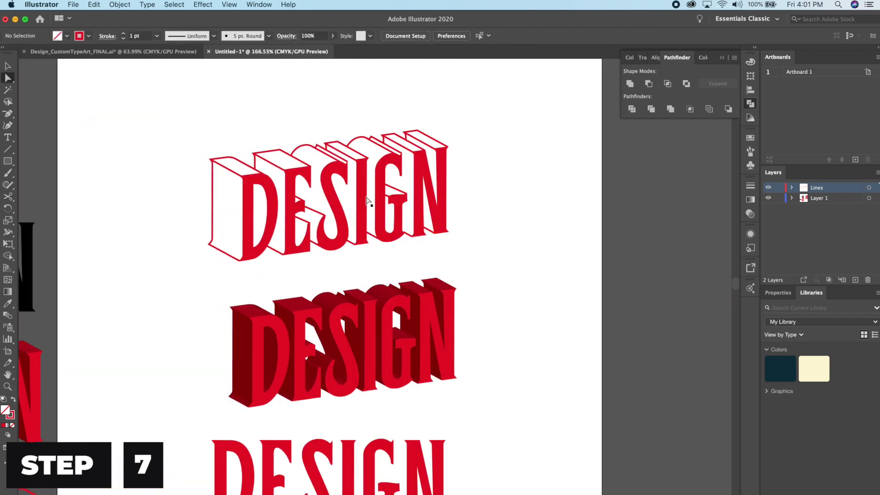
pyautogui.scroll(2, 411, 306)
pyautogui.scroll(2, 268, 219)
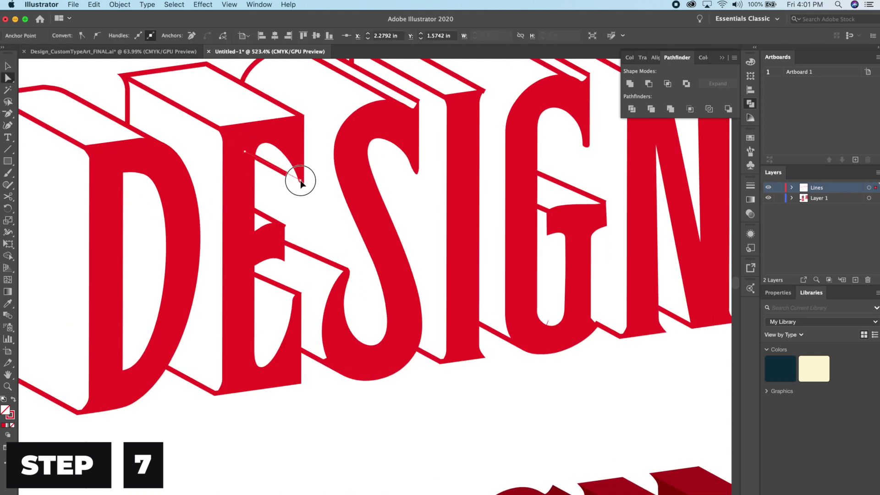
pyautogui.scroll(-2, 301, 179)
pyautogui.scroll(3, 379, 114)
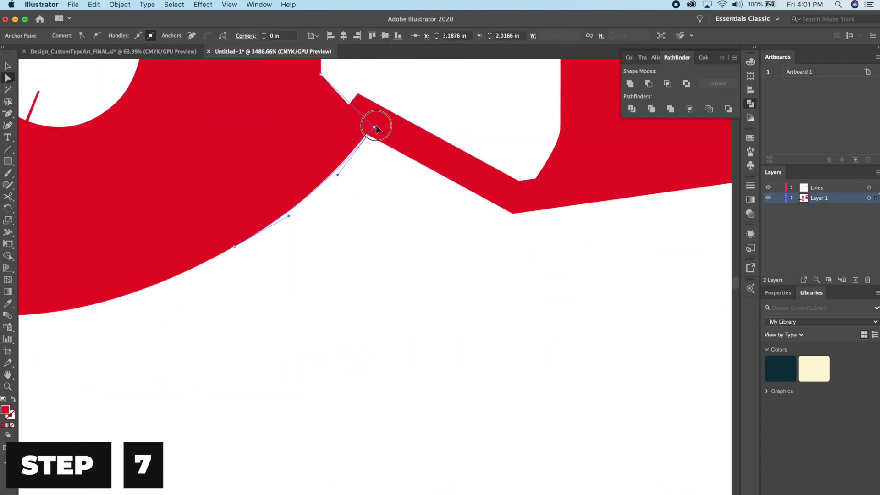
pyautogui.scroll(-5, 376, 125)
pyautogui.press('v')
pyautogui.scroll(3, 281, 166)
# Select everything on the Lines layer to check the depth lines across all letters, then deselect.
pyautogui.click(845, 189)
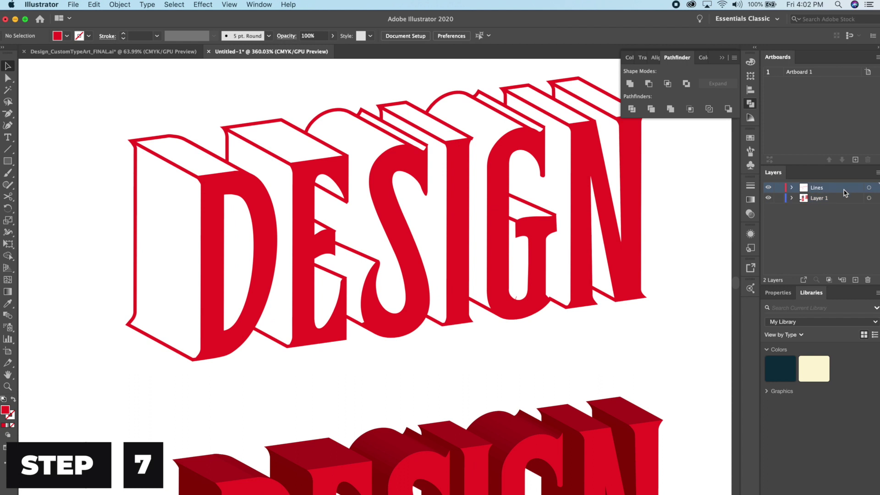
pyautogui.click(825, 198)
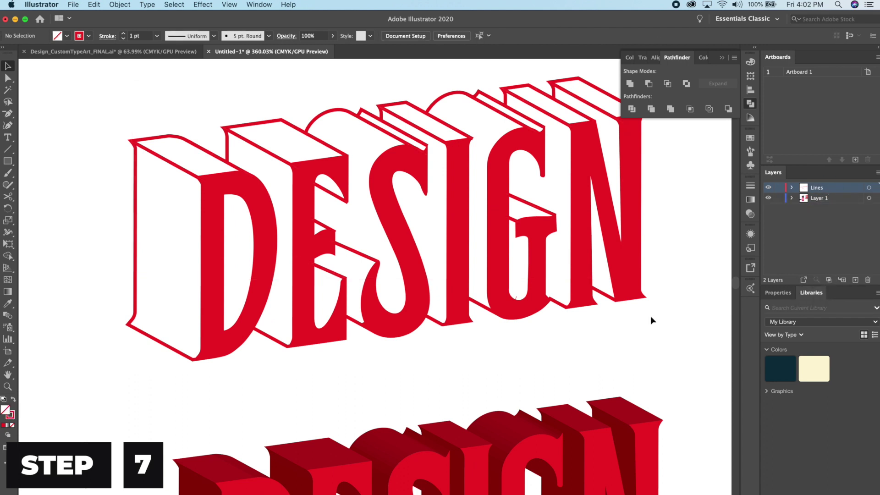
pyautogui.scroll(1, 513, 210)
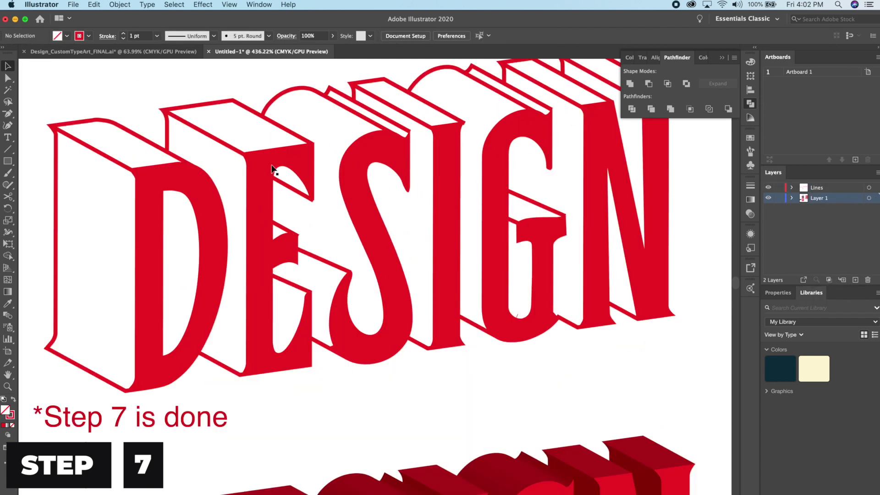
pyautogui.moveTo(343, 196); pyautogui.dragTo(339, 225)
pyautogui.moveTo(432, 275); pyautogui.dragTo(475, 281)
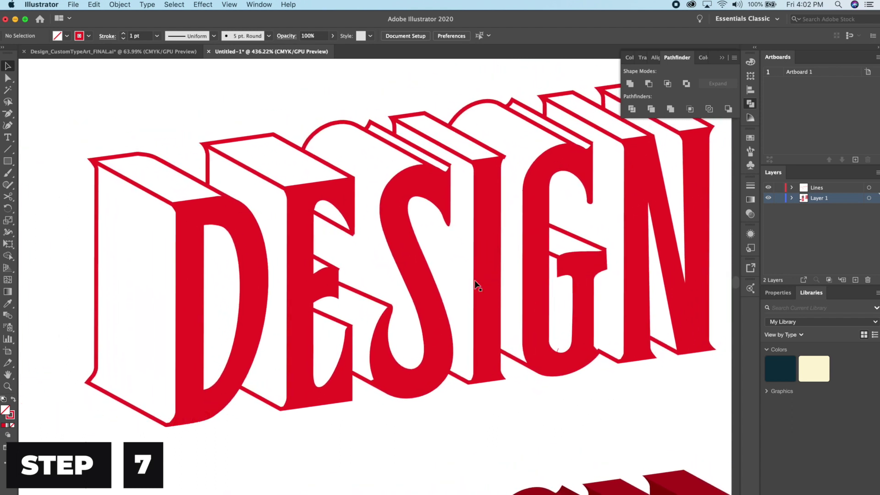
pyautogui.click(869, 188)
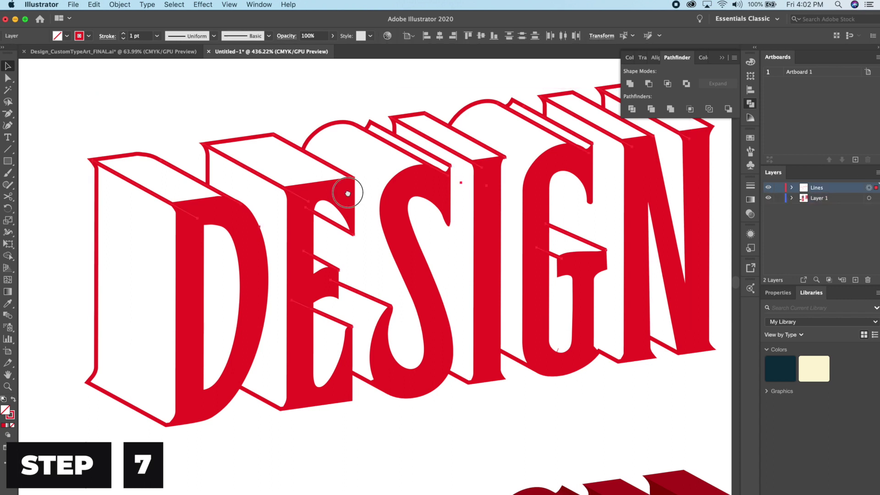
pyautogui.moveTo(346, 191); pyautogui.dragTo(303, 196)
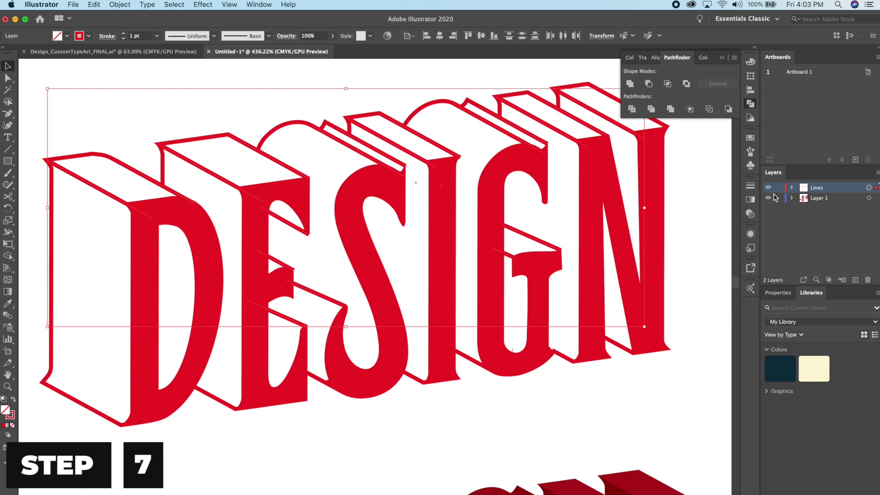
pyautogui.press('super+shift+a')
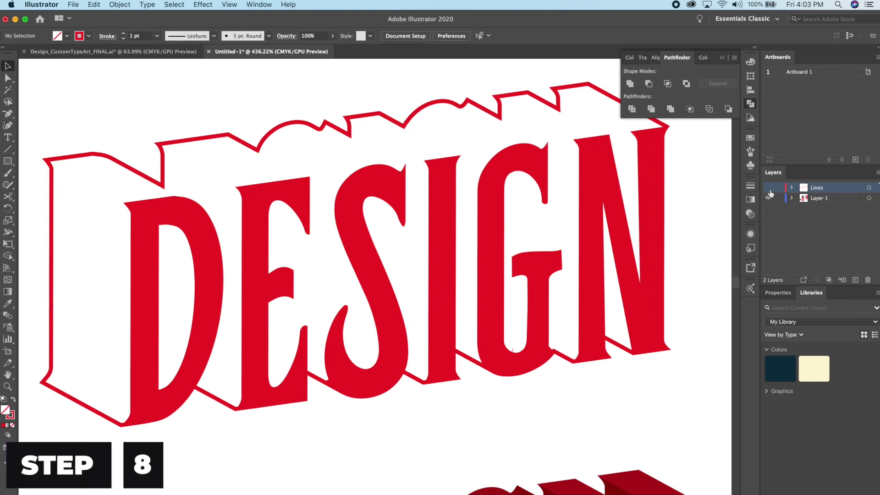
# Select all the Lines layer artwork and expand the red depth strokes into filled shapes.
pyautogui.click(870, 188)
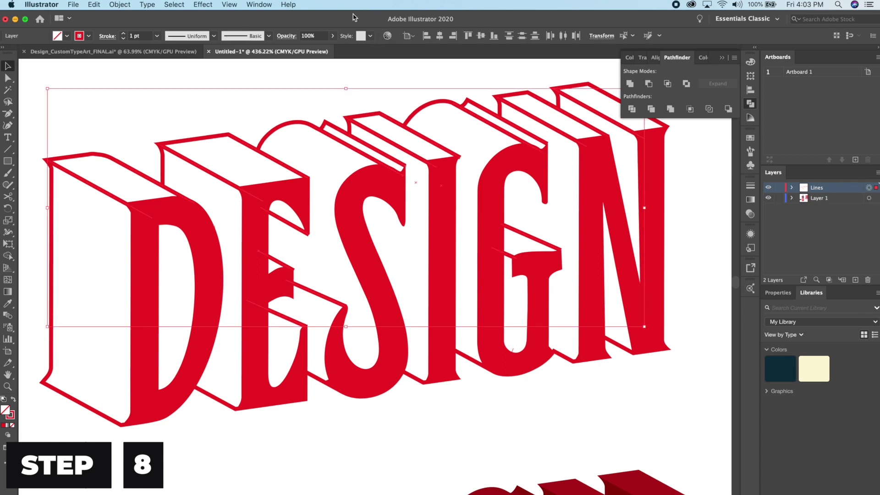
pyautogui.click(110, 4)
pyautogui.click(141, 114)
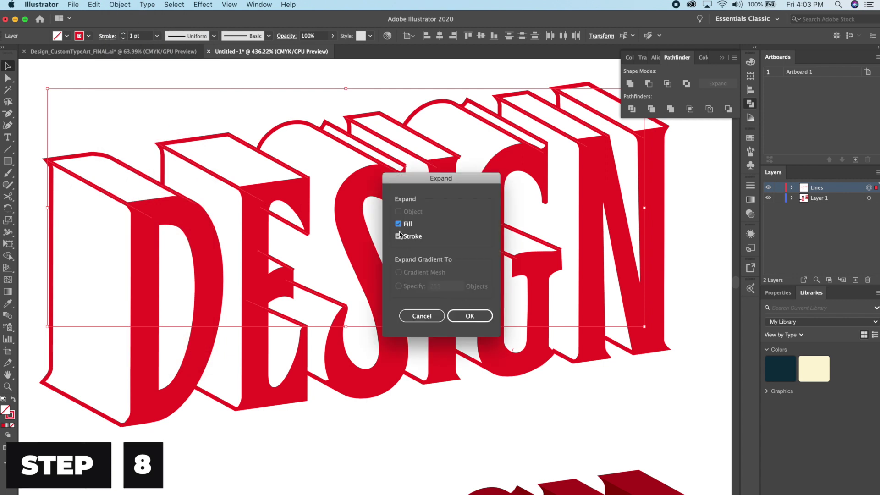
pyautogui.click(467, 314)
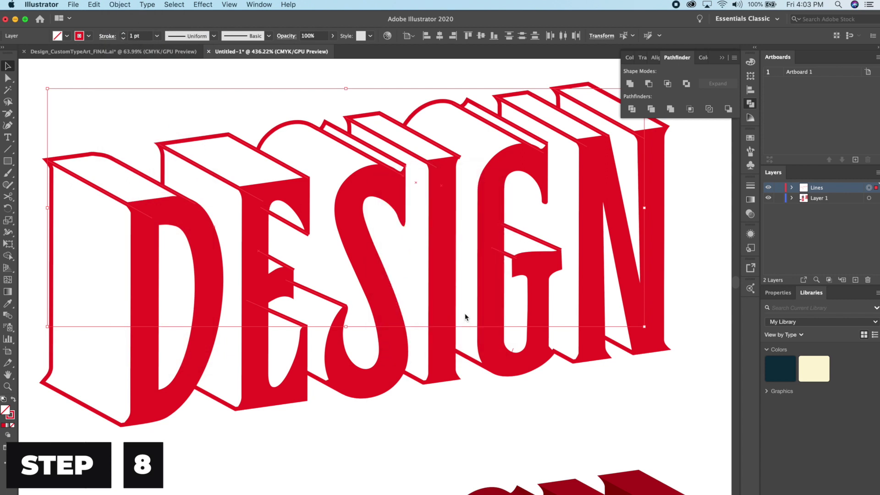
# Bring the whole DESIGN lettering into view and switch to Outline view.
pyautogui.scroll(3, 107, 198)
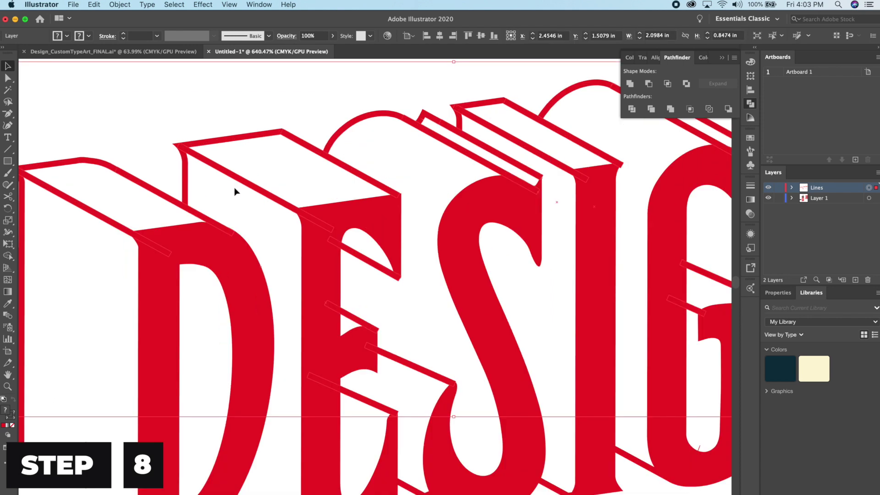
pyautogui.scroll(-3, 232, 188)
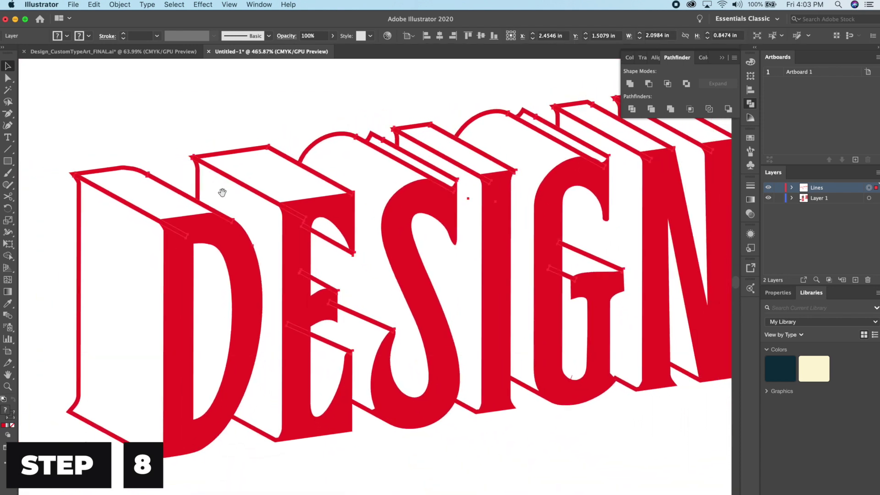
pyautogui.moveTo(221, 191); pyautogui.dragTo(234, 141)
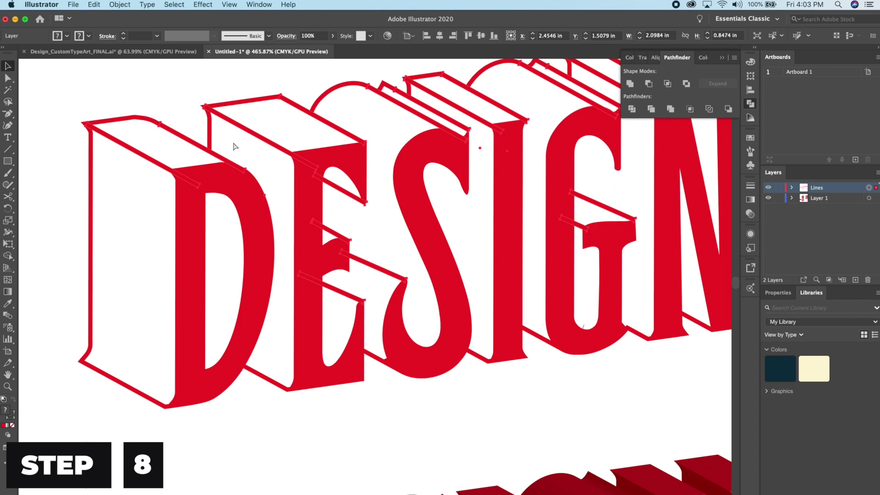
pyautogui.press('super+y')
# In Outline view, zoom to an overshooting stripe end in the E and deselect with Direct Selection.
pyautogui.scroll(2, 233, 142)
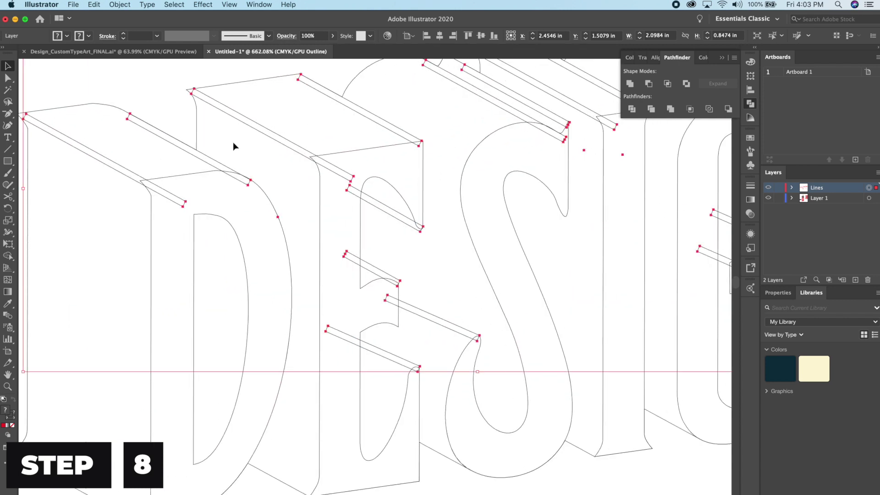
pyautogui.moveTo(233, 142); pyautogui.dragTo(285, 142)
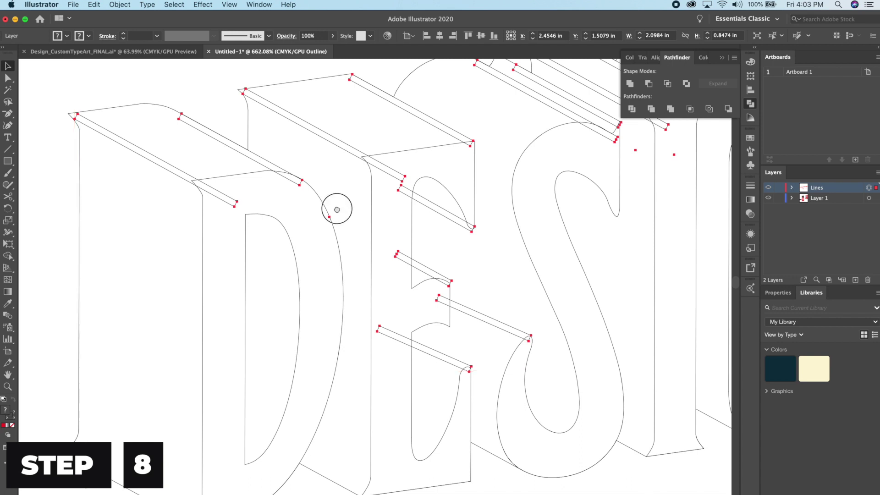
pyautogui.moveTo(337, 206); pyautogui.dragTo(251, 212)
pyautogui.press('super+f')
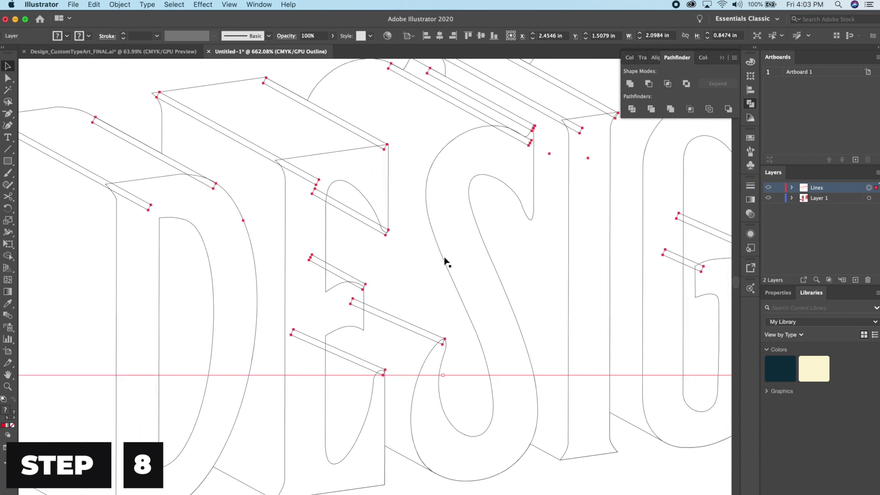
pyautogui.moveTo(447, 262); pyautogui.dragTo(473, 166)
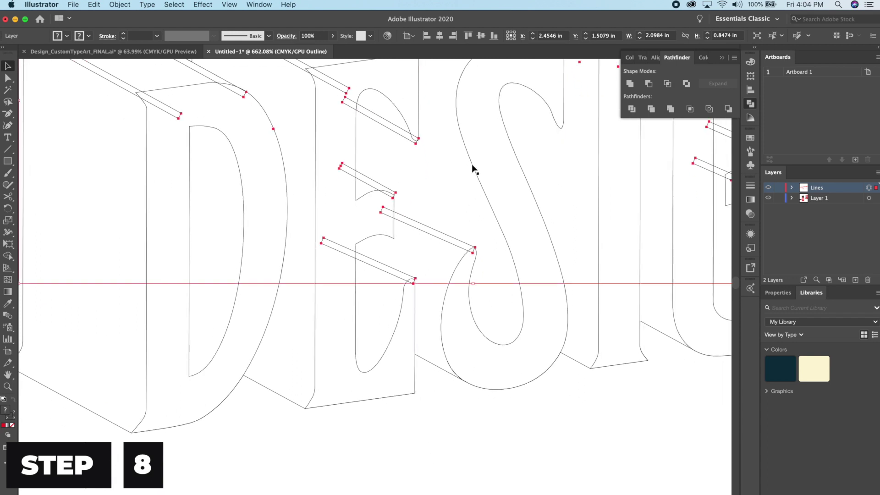
pyautogui.scroll(5, 318, 266)
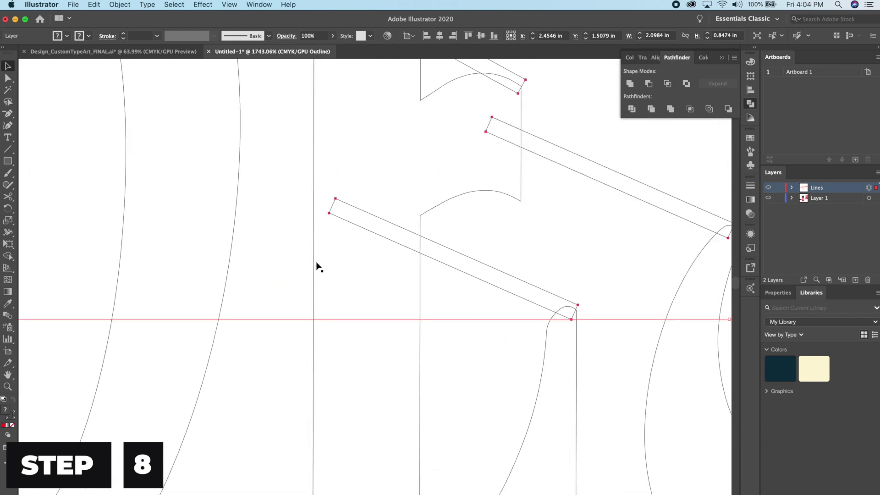
pyautogui.moveTo(317, 263); pyautogui.dragTo(163, 393)
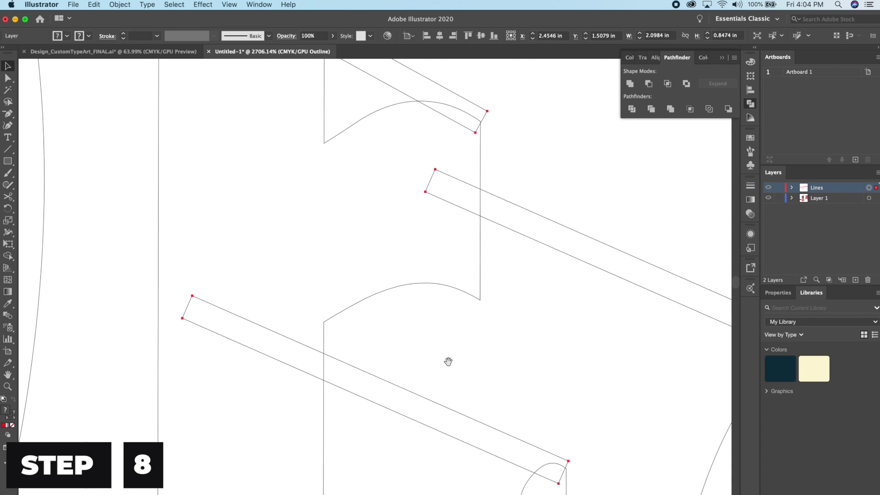
pyautogui.moveTo(448, 361); pyautogui.dragTo(316, 424)
pyautogui.scroll(5, 329, 275)
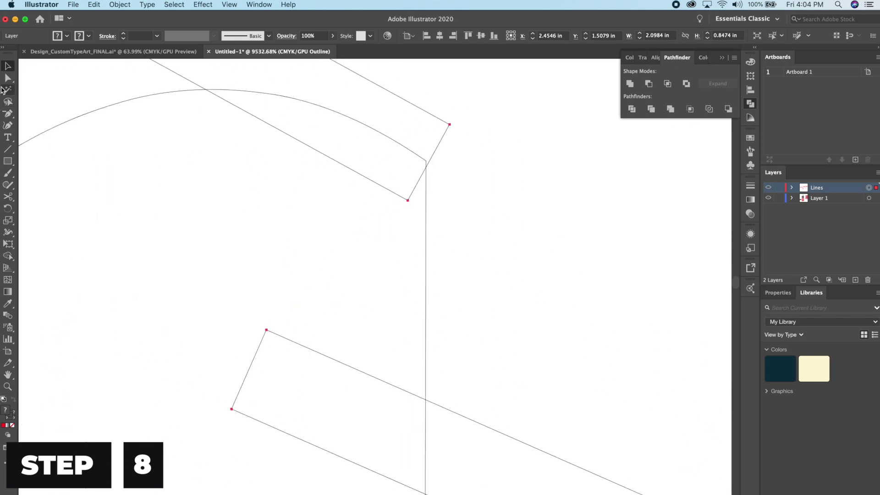
pyautogui.click(7, 78)
pyautogui.click(456, 143)
pyautogui.scroll(2, 457, 143)
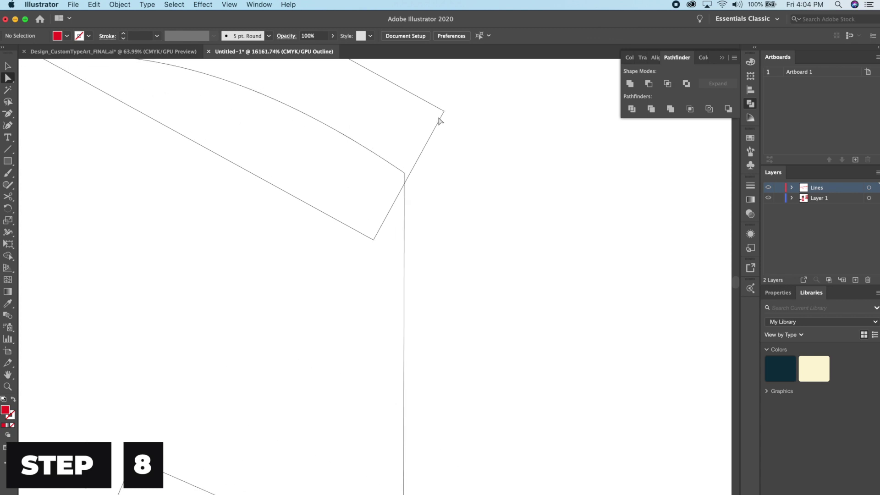
# Pull the first stripe end's two anchors back onto the letter's curved edge.
pyautogui.click(444, 113)
pyautogui.keyDown('shift'); pyautogui.click(374, 240); pyautogui.keyUp('shift')
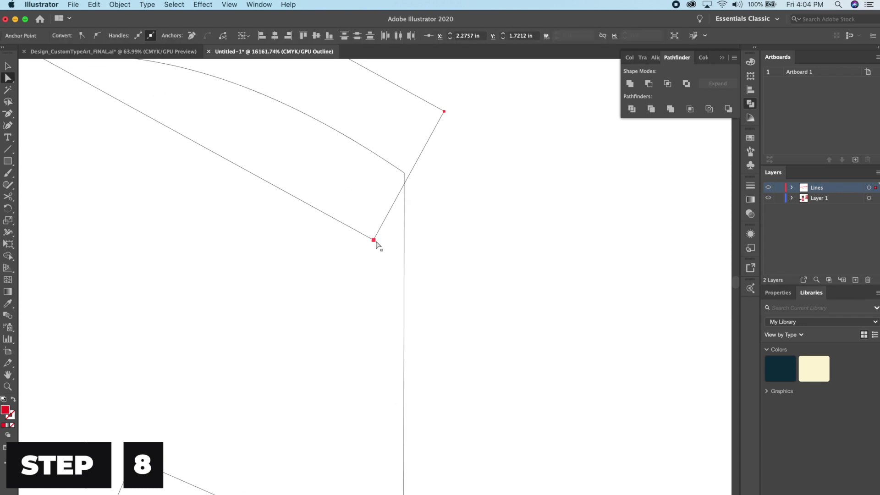
pyautogui.moveTo(376, 242); pyautogui.dragTo(246, 248)
pyautogui.moveTo(459, 228); pyautogui.dragTo(704, 352)
pyautogui.moveTo(294, 251); pyautogui.dragTo(634, 474)
pyautogui.moveTo(362, 221); pyautogui.dragTo(358, 463)
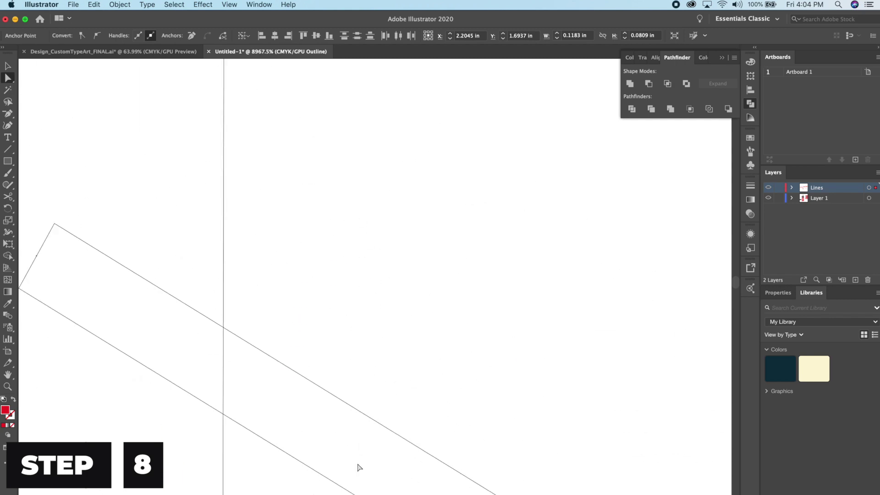
# Find the next overshooting stripe end and drag its two anchors onto the letter curve.
pyautogui.scroll(-3, 358, 465)
pyautogui.moveTo(360, 445); pyautogui.dragTo(236, 494)
pyautogui.moveTo(460, 290); pyautogui.dragTo(212, 353)
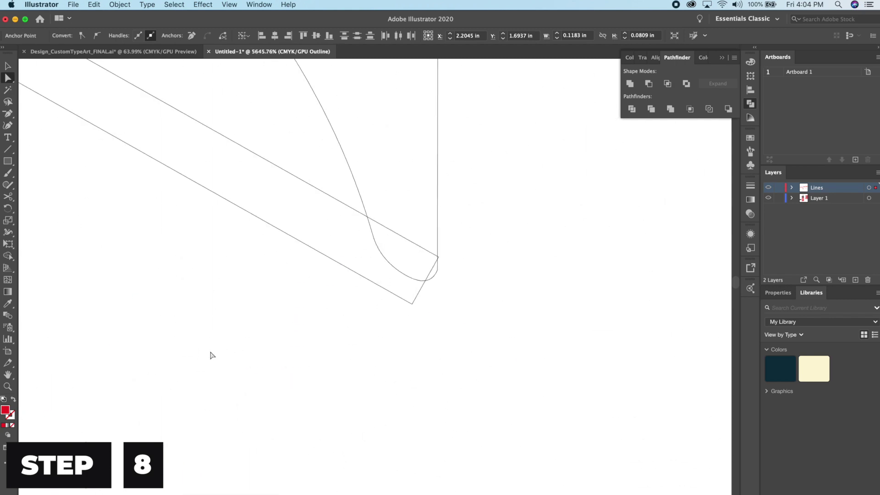
pyautogui.scroll(5, 212, 354)
pyautogui.moveTo(345, 390); pyautogui.dragTo(178, 428)
pyautogui.moveTo(543, 258); pyautogui.dragTo(364, 359)
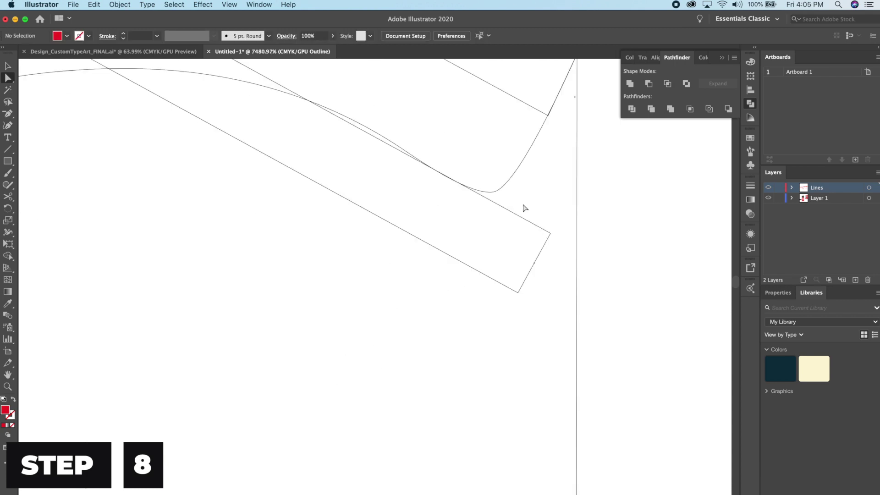
pyautogui.scroll(3, 524, 207)
pyautogui.click(566, 249)
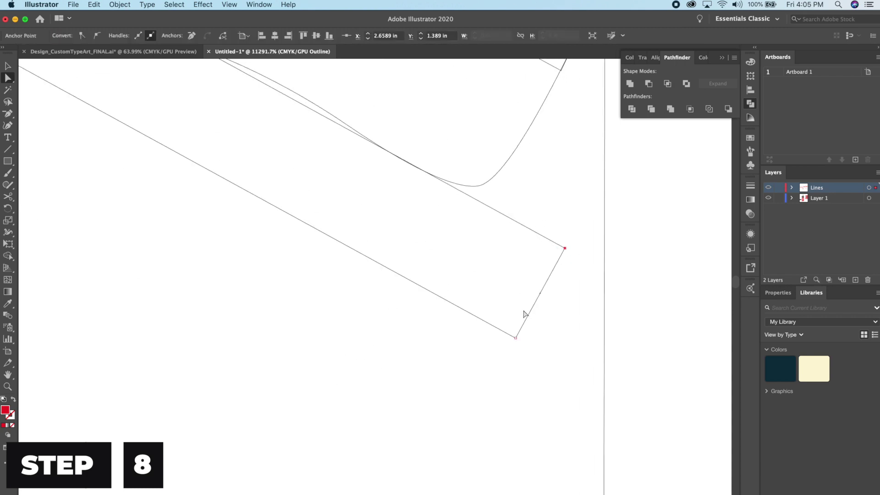
pyautogui.keyDown('shift'); pyautogui.click(516, 338); pyautogui.keyUp('shift')
pyautogui.moveTo(565, 250); pyautogui.dragTo(418, 279)
pyautogui.scroll(-5, 443, 268)
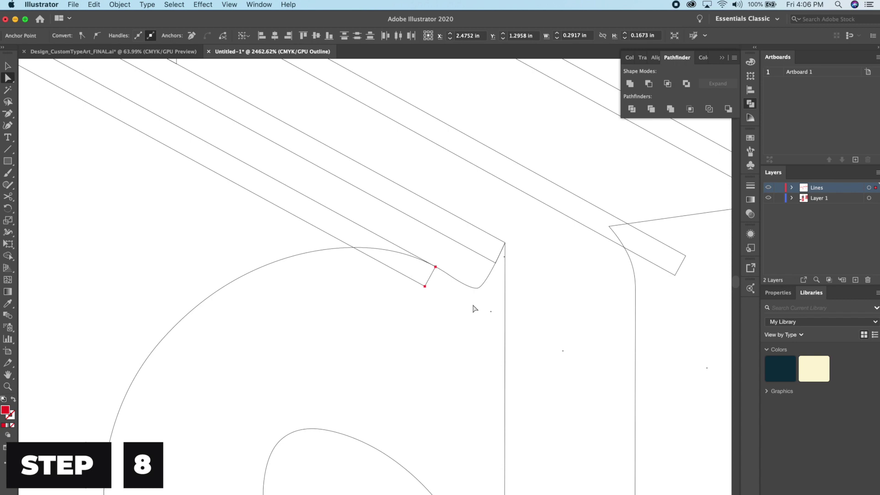
# Snap the next stripe ends onto the curve corners and edges of the letters.
pyautogui.scroll(4, 461, 277)
pyautogui.scroll(-4, 383, 259)
pyautogui.moveTo(483, 354); pyautogui.dragTo(280, 365)
pyautogui.scroll(6, 443, 216)
pyautogui.click(462, 153)
pyautogui.moveTo(536, 322); pyautogui.dragTo(360, 297)
pyautogui.keyDown('shift'); pyautogui.click(370, 322); pyautogui.keyUp('shift')
pyautogui.scroll(3, 525, 456)
pyautogui.click(524, 455)
pyautogui.moveTo(384, 468); pyautogui.dragTo(320, 387)
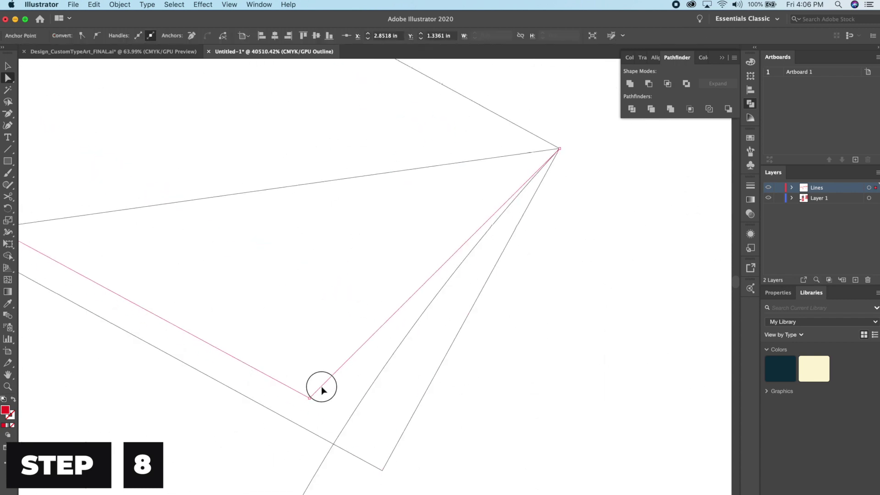
pyautogui.scroll(-5, 654, 442)
pyautogui.scroll(5, 109, 132)
pyautogui.click(109, 132)
pyautogui.keyDown('shift'); pyautogui.click(57, 227); pyautogui.keyUp('shift')
pyautogui.moveTo(57, 227); pyautogui.dragTo(186, 293)
# Move further stripe end anchors onto the letter outline, corners and curves.
pyautogui.scroll(-4, 285, 230)
pyautogui.moveTo(495, 317); pyautogui.dragTo(213, 161)
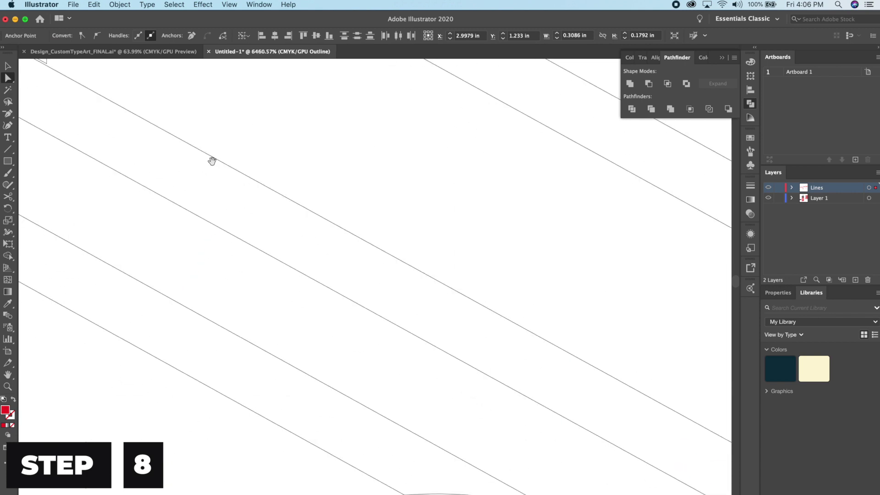
pyautogui.scroll(6, 461, 261)
pyautogui.click(302, 424)
pyautogui.keyDown('shift'); pyautogui.click(454, 150); pyautogui.keyUp('shift')
pyautogui.moveTo(454, 150); pyautogui.dragTo(428, 101)
pyautogui.moveTo(274, 376); pyautogui.dragTo(264, 370)
pyautogui.scroll(-3, 321, 351)
pyautogui.moveTo(285, 206); pyautogui.dragTo(651, 424)
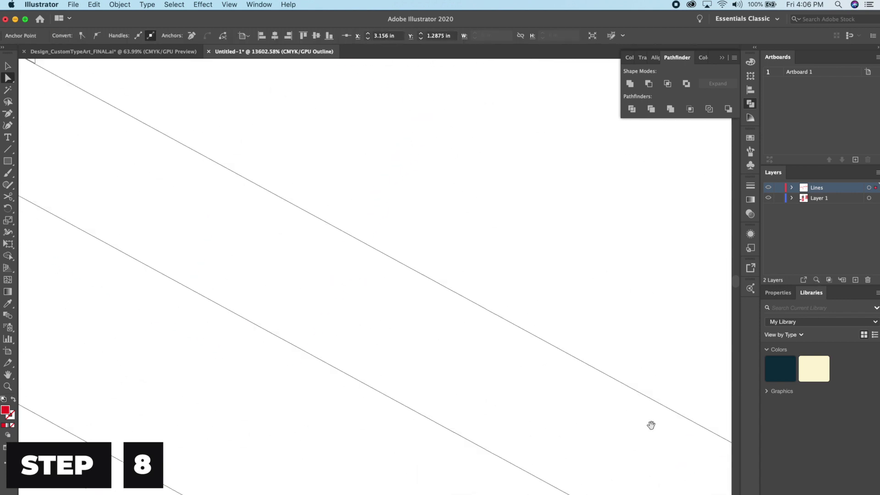
pyautogui.scroll(-5, 505, 301)
pyautogui.moveTo(505, 300); pyautogui.dragTo(454, 459)
pyautogui.scroll(5, 431, 292)
pyautogui.moveTo(431, 293); pyautogui.dragTo(427, 474)
pyautogui.click(430, 156)
pyautogui.keyDown('shift'); pyautogui.click(364, 281); pyautogui.keyUp('shift')
pyautogui.moveTo(364, 281); pyautogui.dragTo(342, 274)
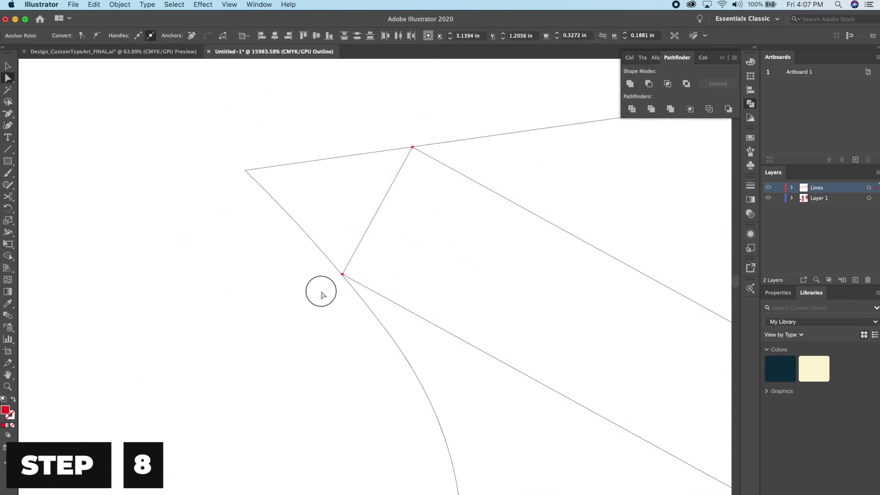
pyautogui.click(320, 293)
# Pull several more stripe end pairs onto the curved letter outlines.
pyautogui.scroll(-3, 321, 293)
pyautogui.click(330, 103)
pyautogui.keyDown('shift'); pyautogui.click(226, 291); pyautogui.keyUp('shift')
pyautogui.moveTo(226, 290); pyautogui.dragTo(205, 275)
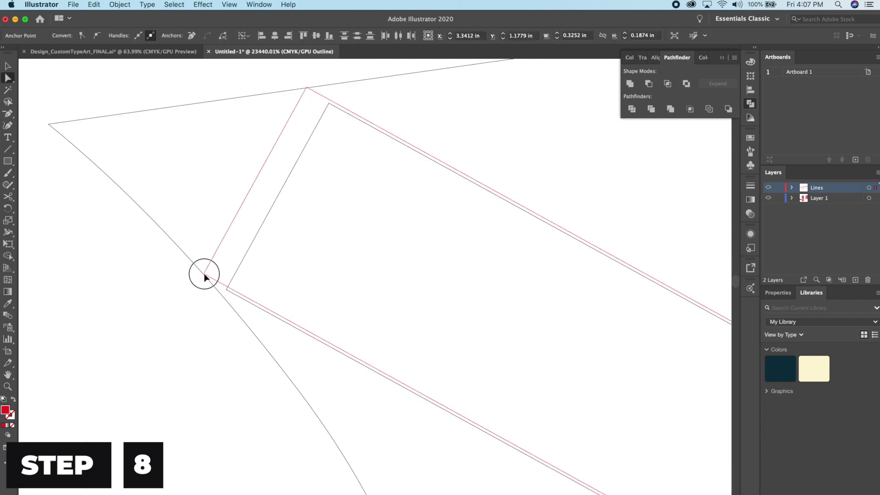
pyautogui.click(238, 248)
pyautogui.scroll(4, 321, 138)
pyautogui.scroll(-4, 321, 134)
pyautogui.scroll(-5, 321, 134)
pyautogui.moveTo(338, 338); pyautogui.dragTo(541, 332)
pyautogui.scroll(5, 390, 174)
pyautogui.click(389, 173)
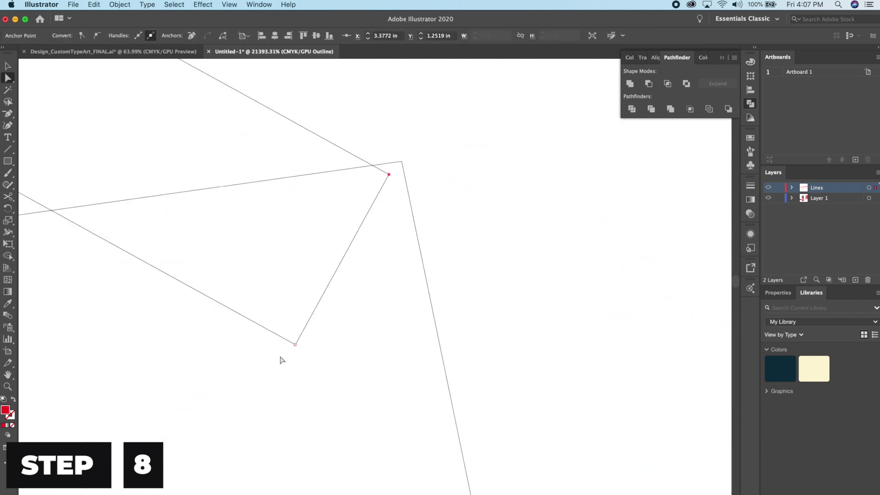
pyautogui.moveTo(294, 344); pyautogui.dragTo(308, 335)
pyautogui.scroll(-5, 412, 275)
pyautogui.moveTo(427, 330); pyautogui.dragTo(688, 220)
pyautogui.scroll(4, 529, 181)
pyautogui.scroll(4, 529, 178)
pyautogui.click(468, 399)
pyautogui.moveTo(511, 318); pyautogui.dragTo(323, 196)
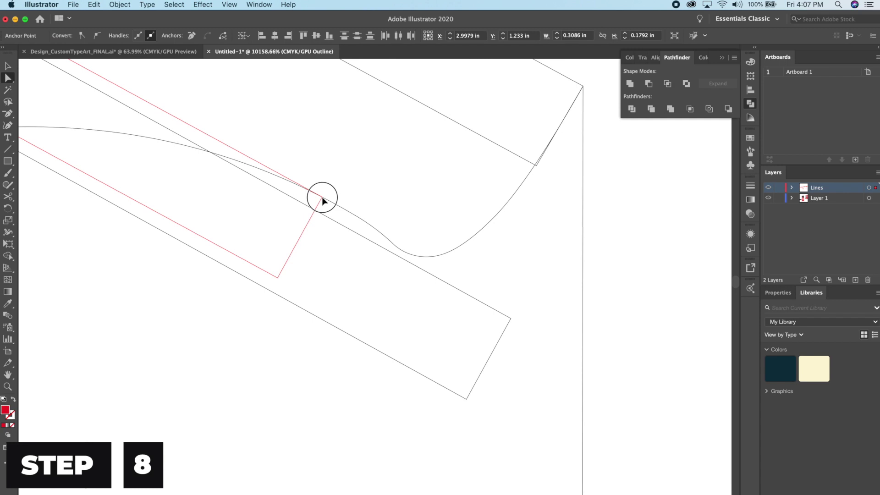
pyautogui.click(367, 184)
pyautogui.scroll(-5, 393, 147)
pyautogui.click(406, 165)
pyautogui.moveTo(387, 207); pyautogui.dragTo(385, 221)
pyautogui.click(435, 257)
# Lower a letter's bottom corner anchor, fit the last stripe end, and return to Preview (Cmd+Y).
pyautogui.scroll(-5, 427, 256)
pyautogui.moveTo(426, 257); pyautogui.dragTo(387, 281)
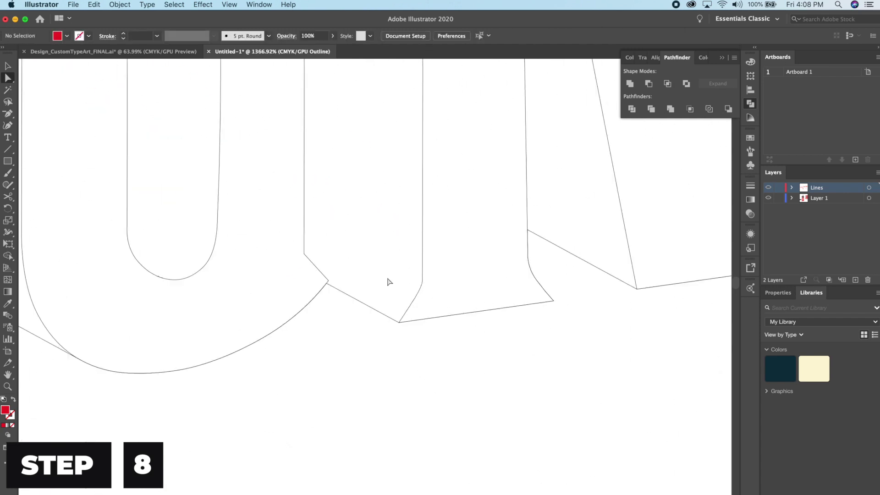
pyautogui.scroll(5, 341, 260)
pyautogui.moveTo(216, 242); pyautogui.dragTo(216, 271)
pyautogui.click(294, 257)
pyautogui.scroll(-5, 275, 257)
pyautogui.moveTo(256, 248); pyautogui.dragTo(589, 185)
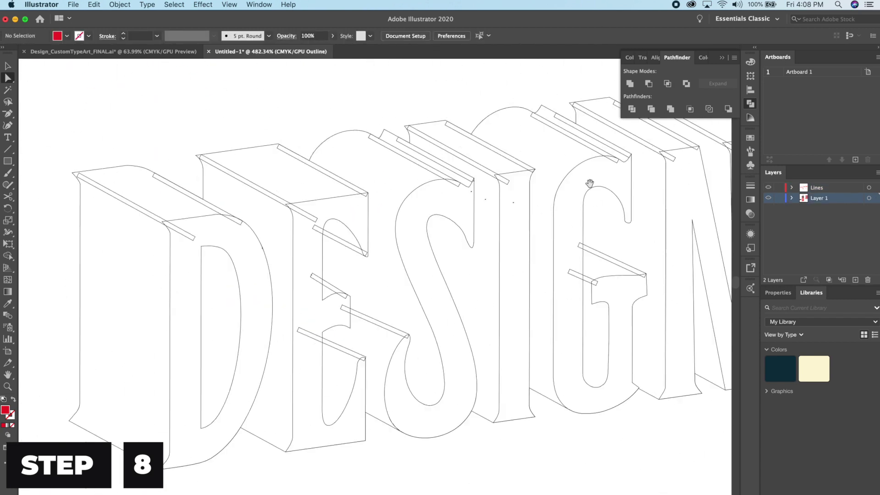
pyautogui.scroll(5, 294, 259)
pyautogui.moveTo(294, 258); pyautogui.dragTo(217, 446)
pyautogui.click(297, 149)
pyautogui.keyDown('shift'); pyautogui.click(270, 198); pyautogui.keyUp('shift')
pyautogui.moveTo(297, 150); pyautogui.dragTo(274, 138)
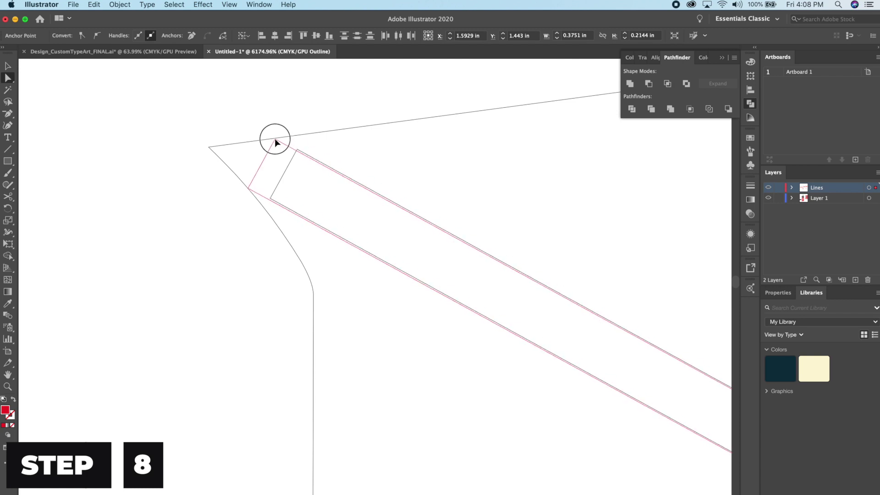
pyautogui.click(293, 220)
pyautogui.scroll(-5, 321, 238)
pyautogui.press('super+y')
pyautogui.moveTo(477, 229); pyautogui.dragTo(397, 213)
# Zoom in on the white sliver and select the red compound path containing it.
pyautogui.moveTo(513, 222); pyautogui.dragTo(491, 202)
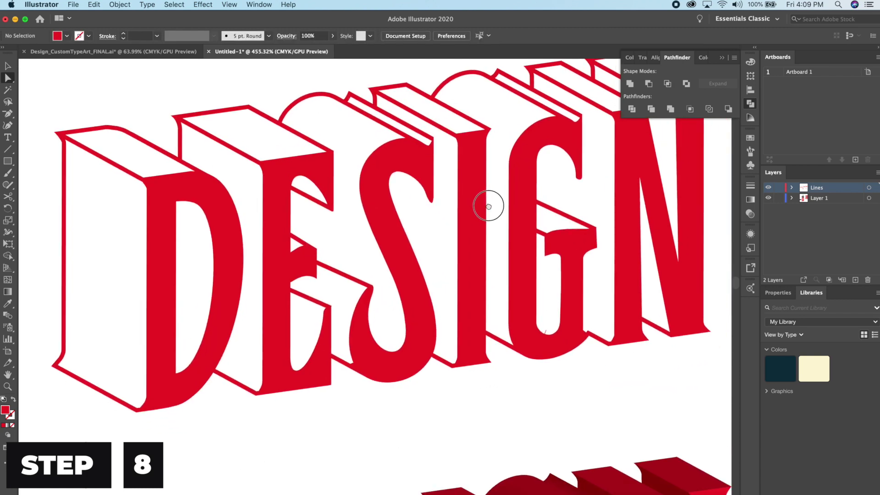
pyautogui.moveTo(545, 208); pyautogui.dragTo(412, 290)
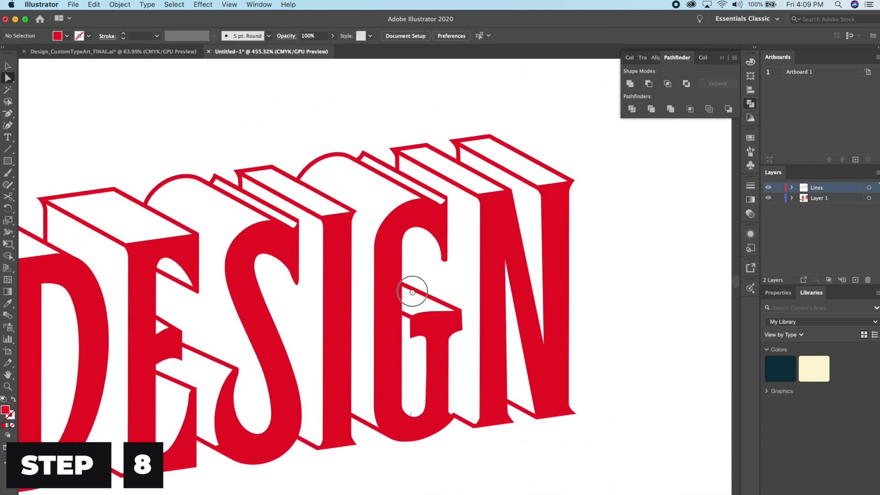
pyautogui.scroll(3, 415, 295)
pyautogui.moveTo(344, 235); pyautogui.dragTo(574, 478)
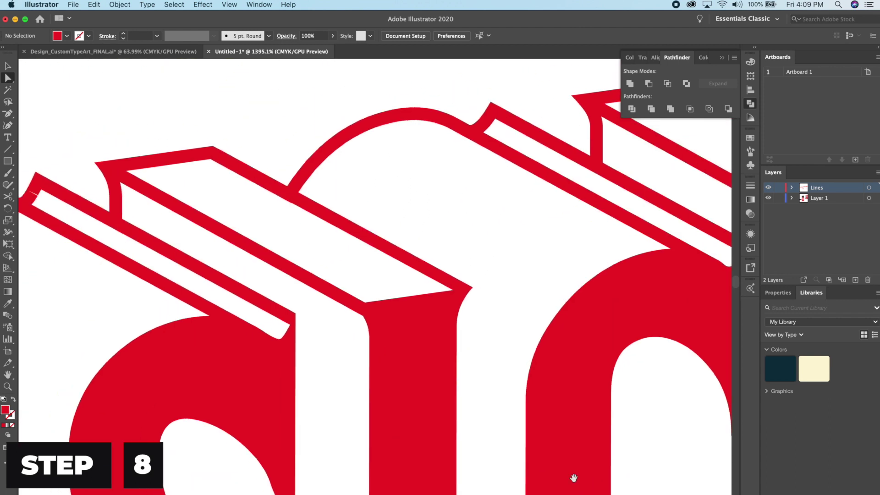
pyautogui.moveTo(355, 306); pyautogui.dragTo(584, 299)
pyautogui.scroll(4, 225, 165)
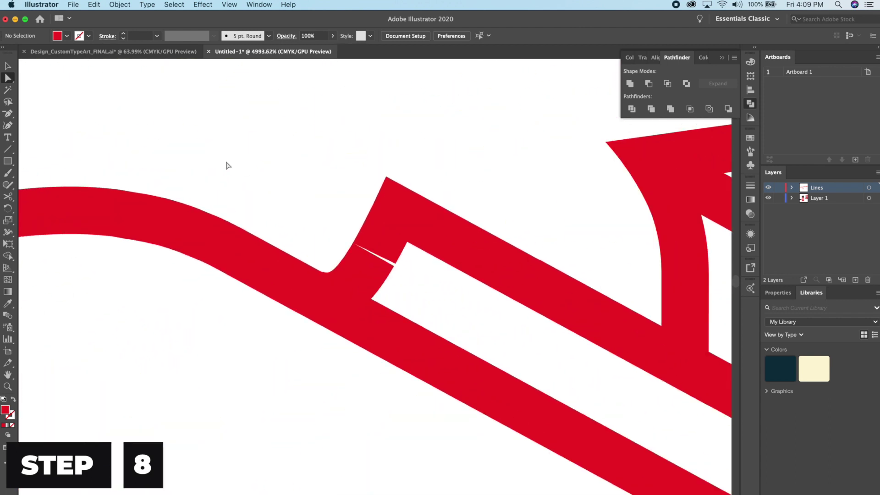
pyautogui.click(373, 247)
pyautogui.click(373, 250)
# Remove the stray anchor with the Delete Anchor Point tool, then go back to the Pen tool.
pyautogui.scroll(2, 372, 250)
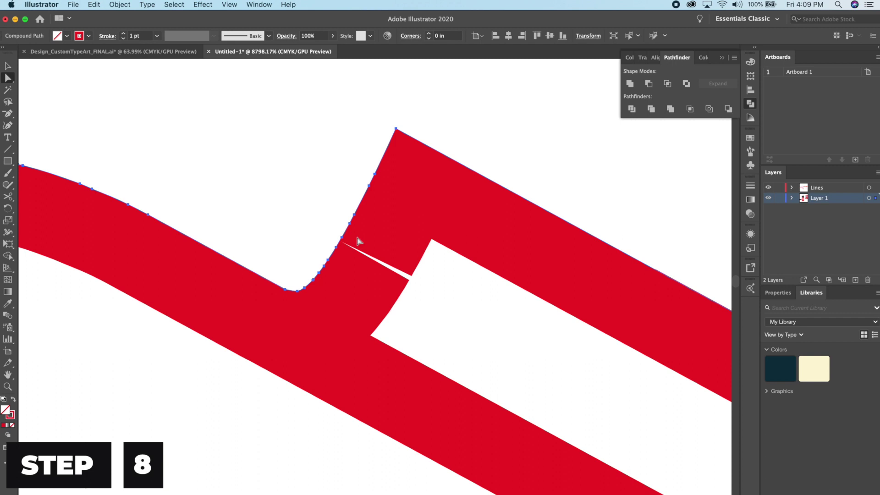
pyautogui.scroll(3, 357, 238)
pyautogui.moveTo(322, 219); pyautogui.dragTo(270, 115)
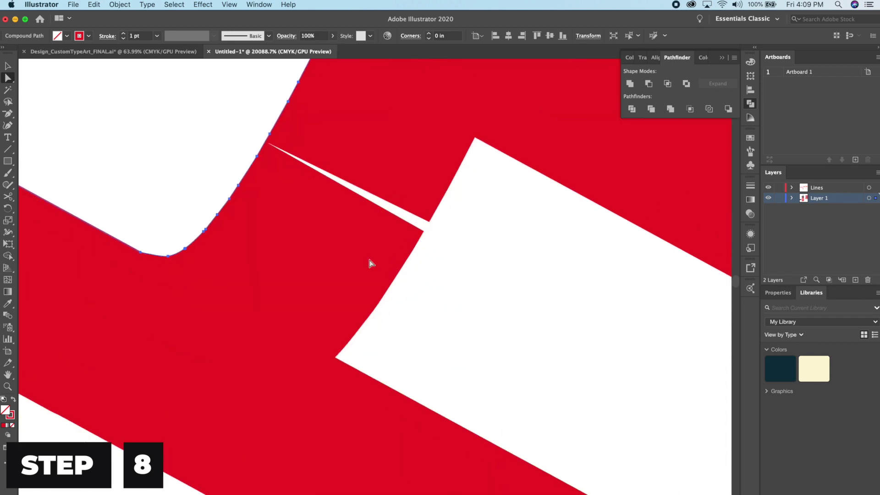
pyautogui.click(7, 114)
pyautogui.click(270, 137)
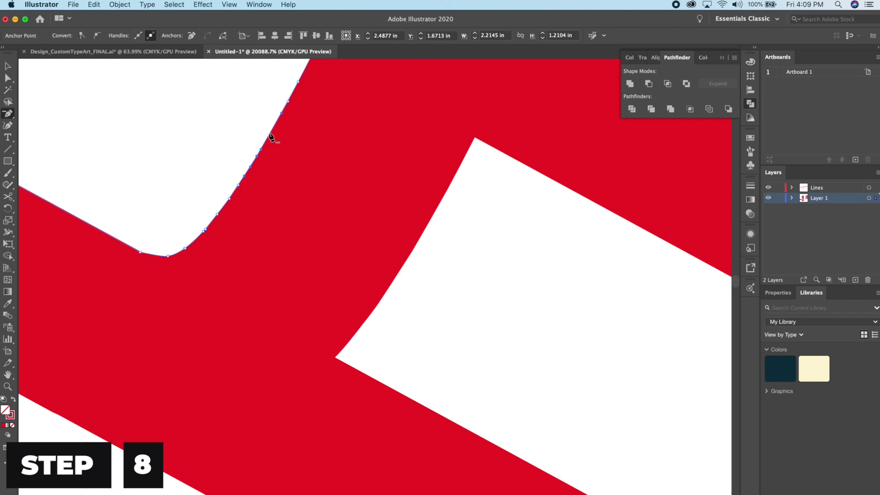
pyautogui.press('a')
pyautogui.click(209, 138)
pyautogui.scroll(-1, 268, 141)
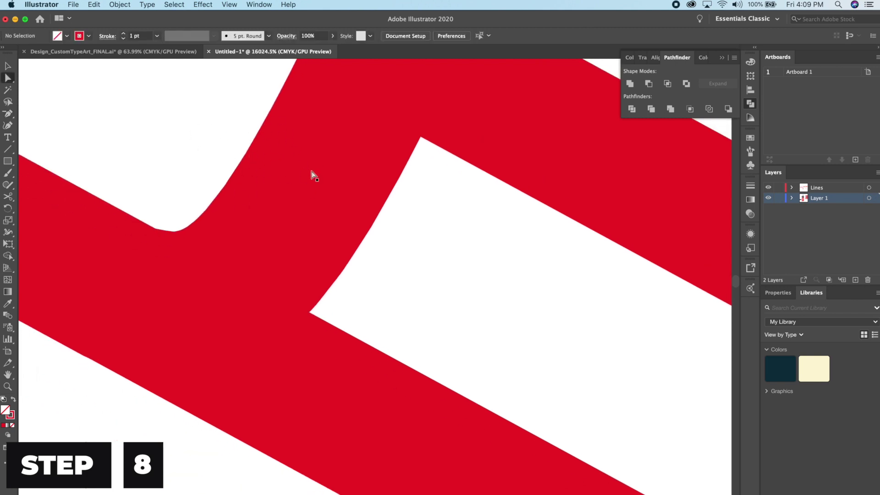
pyautogui.click(8, 113)
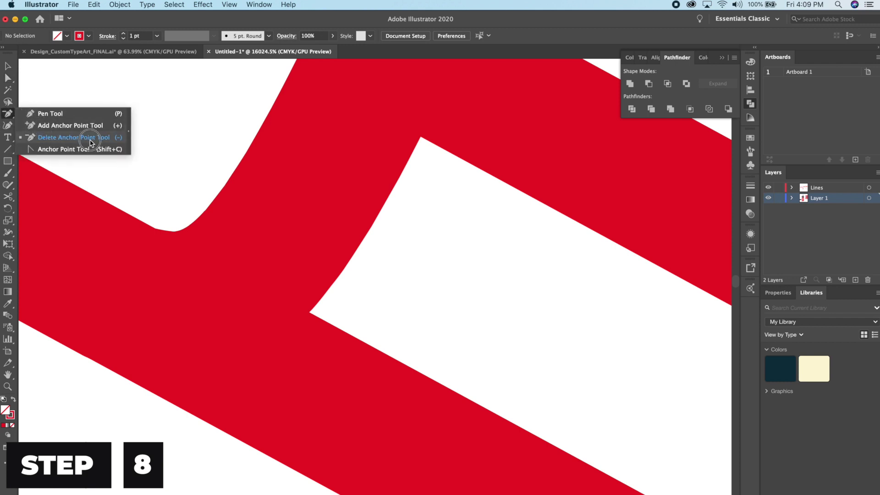
pyautogui.click(65, 114)
pyautogui.scroll(-15, 314, 133)
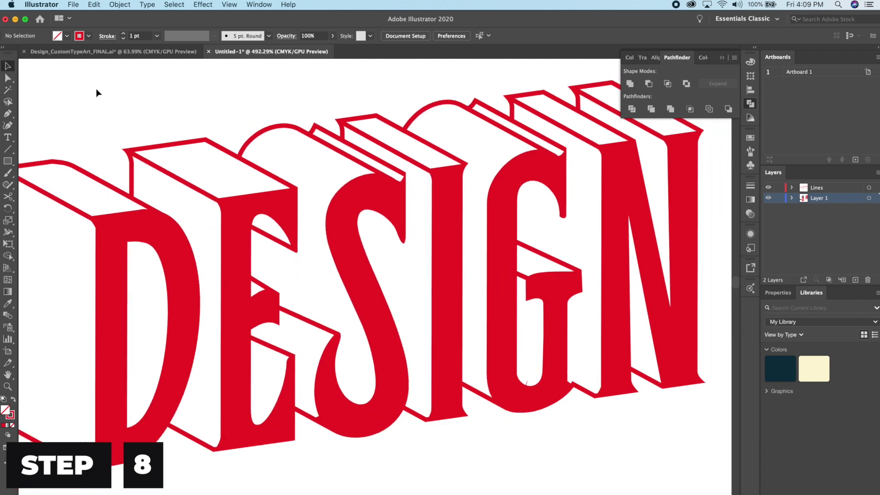
# Make the Lines layer active, add Artboard 2 from the Artboards panel, and undo the extra Artboard 3.
pyautogui.scroll(-4, 192, 225)
pyautogui.click(847, 189)
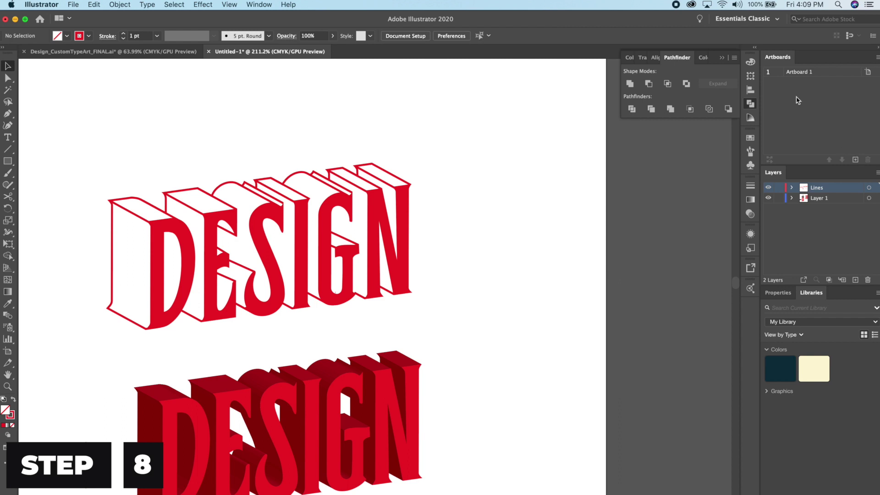
pyautogui.click(258, 4)
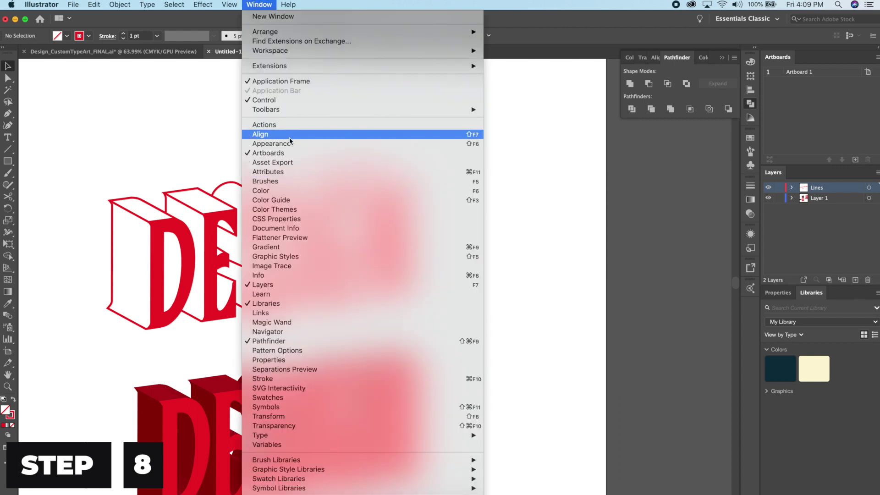
pyautogui.click(856, 133)
pyautogui.click(856, 160)
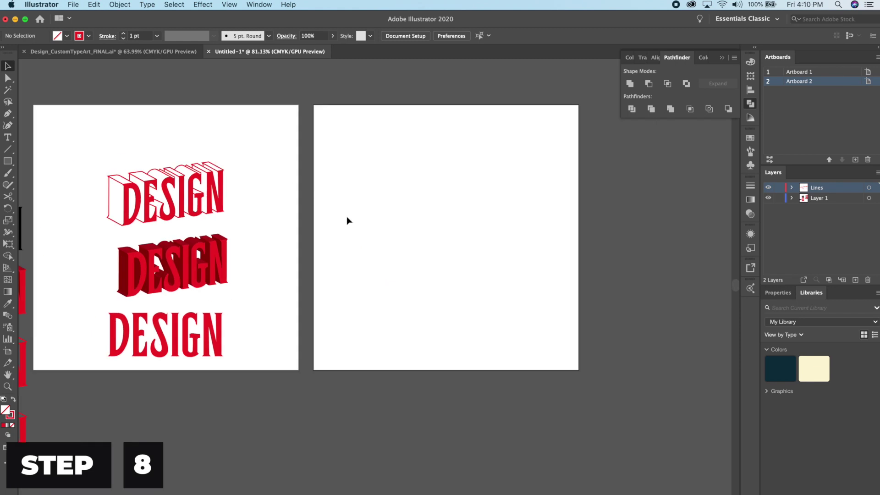
pyautogui.scroll(5, 347, 217)
pyautogui.moveTo(344, 217); pyautogui.dragTo(476, 218)
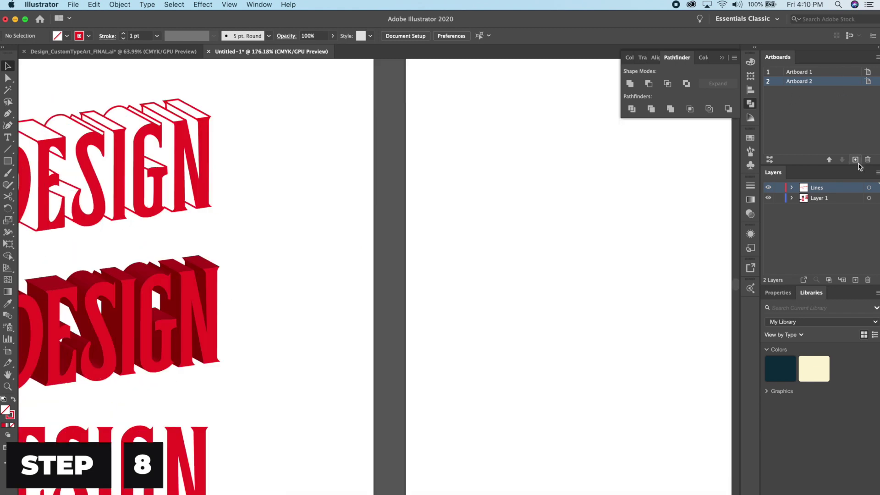
pyautogui.click(857, 162)
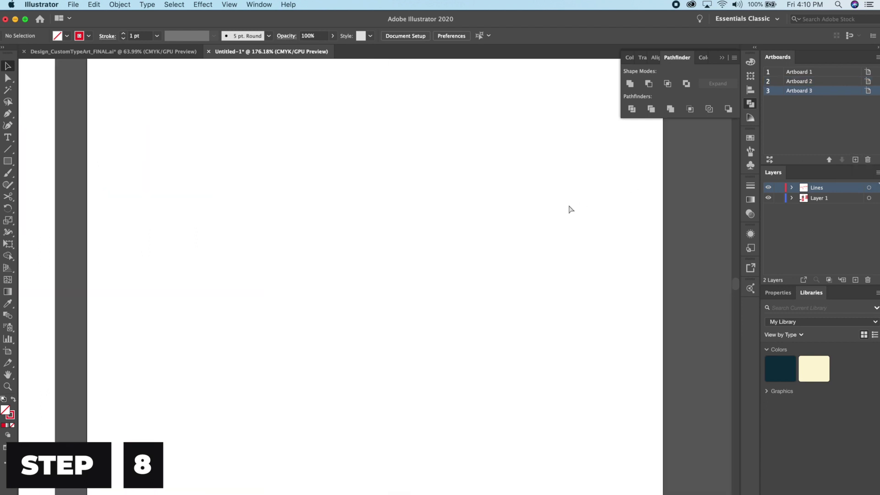
pyautogui.press('super+z')
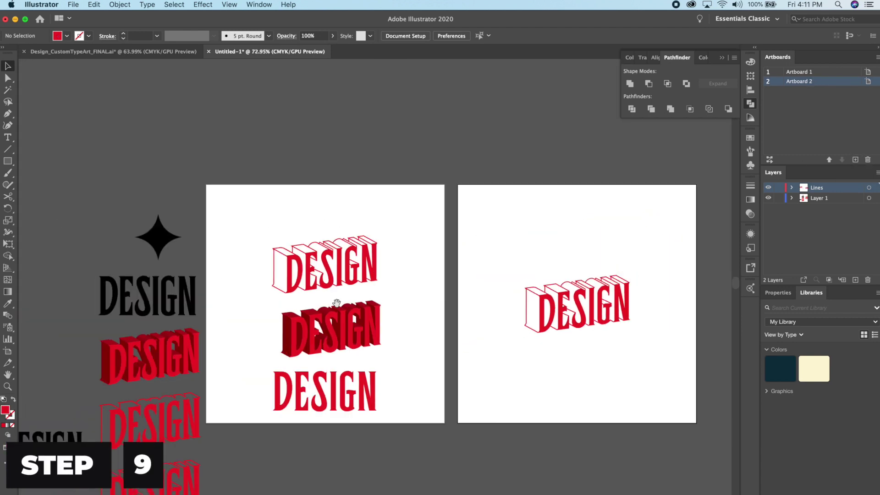
pyautogui.hscroll(-2, 275, 284)
pyautogui.scroll(-1, 275, 284)
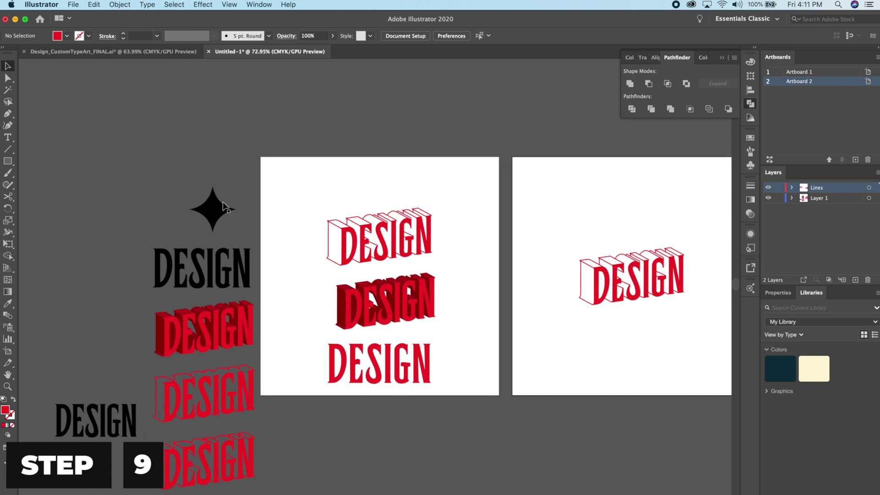
# Move the black star onto the second artboard, shrink it, and place it beside the D.
pyautogui.moveTo(225, 206); pyautogui.dragTo(346, 122)
pyautogui.scroll(5, 620, 196)
pyautogui.moveTo(429, 248); pyautogui.dragTo(365, 198)
pyautogui.moveTo(361, 194); pyautogui.dragTo(364, 115)
pyautogui.moveTo(324, 76); pyautogui.dragTo(179, 278)
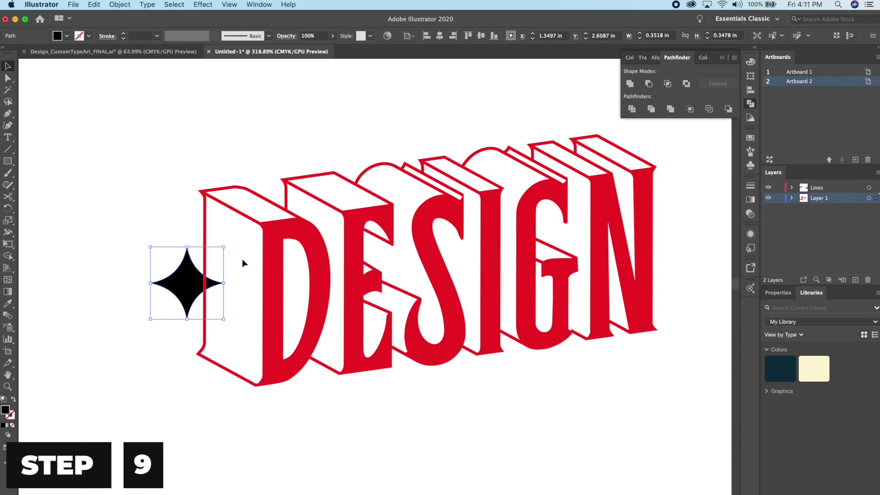
# Cut the DESIGN group and paste it in place onto Layer 1.
pyautogui.click(285, 250)
pyautogui.moveTo(285, 249); pyautogui.dragTo(283, 248)
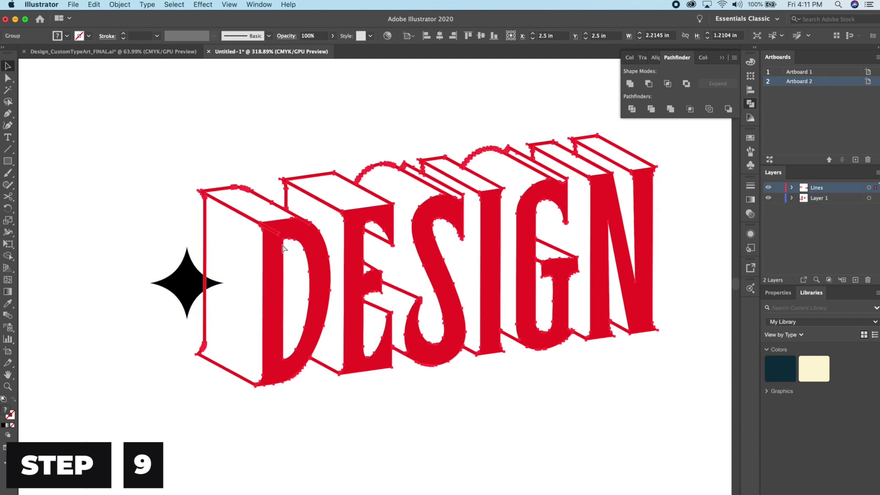
pyautogui.press('Delete')
pyautogui.click(844, 198)
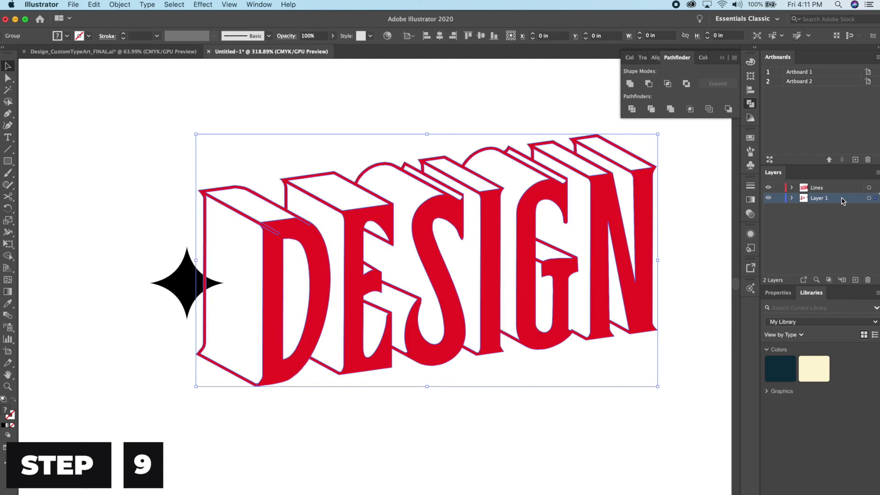
pyautogui.press('super+f')
# Add smaller star copies around the lettering, including above the S and on the N.
pyautogui.click(193, 265)
pyautogui.moveTo(193, 193); pyautogui.dragTo(174, 211)
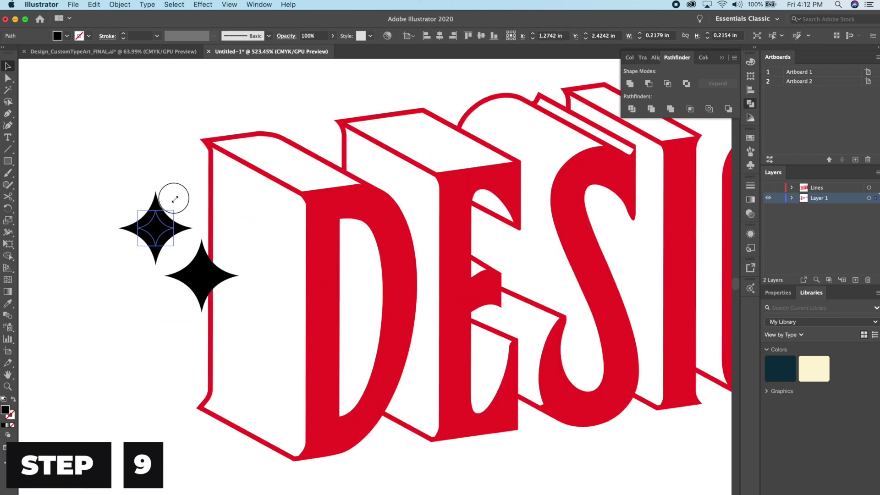
pyautogui.moveTo(163, 227); pyautogui.dragTo(184, 228)
pyautogui.click(154, 177)
pyautogui.hscroll(5, 160, 184)
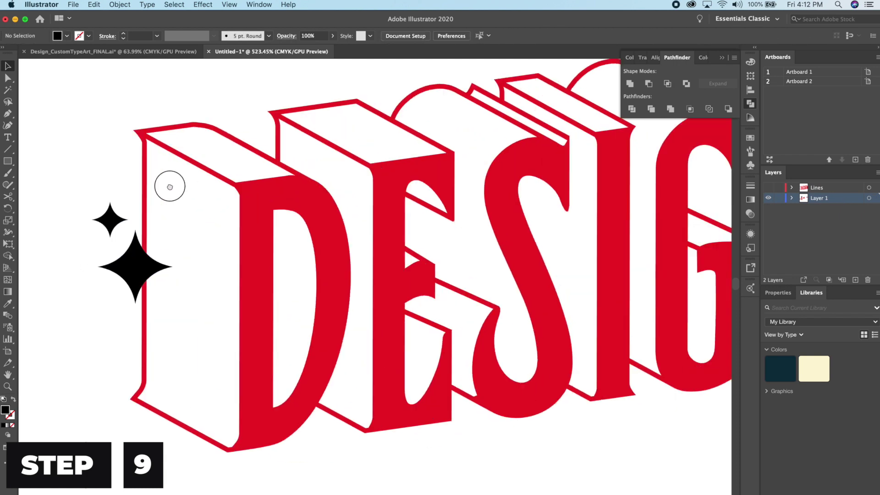
pyautogui.moveTo(153, 181); pyautogui.dragTo(122, 184)
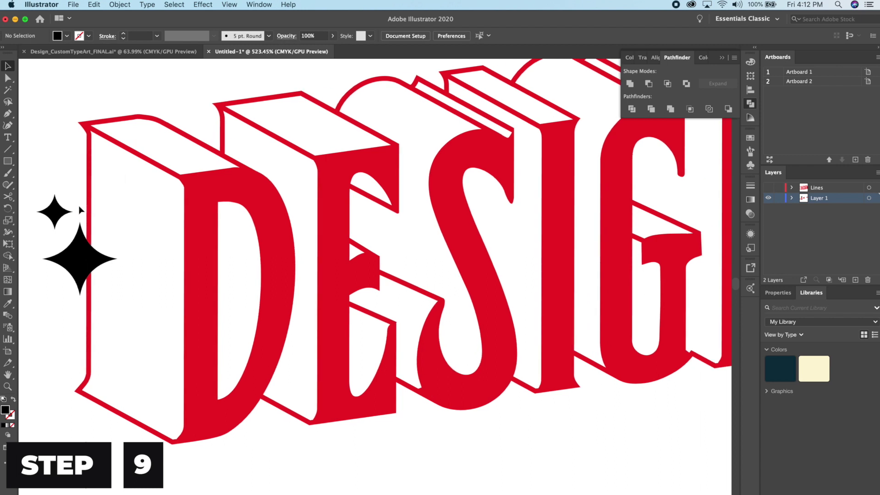
pyautogui.moveTo(56, 211); pyautogui.dragTo(408, 124)
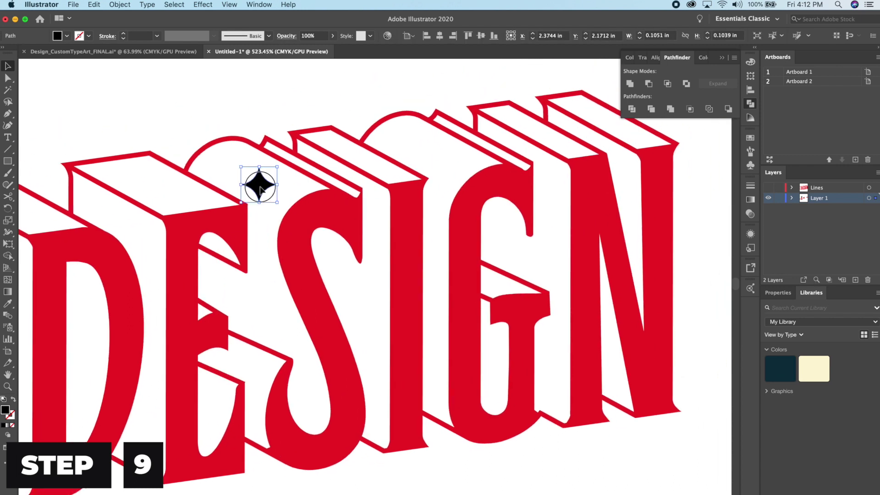
pyautogui.moveTo(257, 183); pyautogui.dragTo(122, 147)
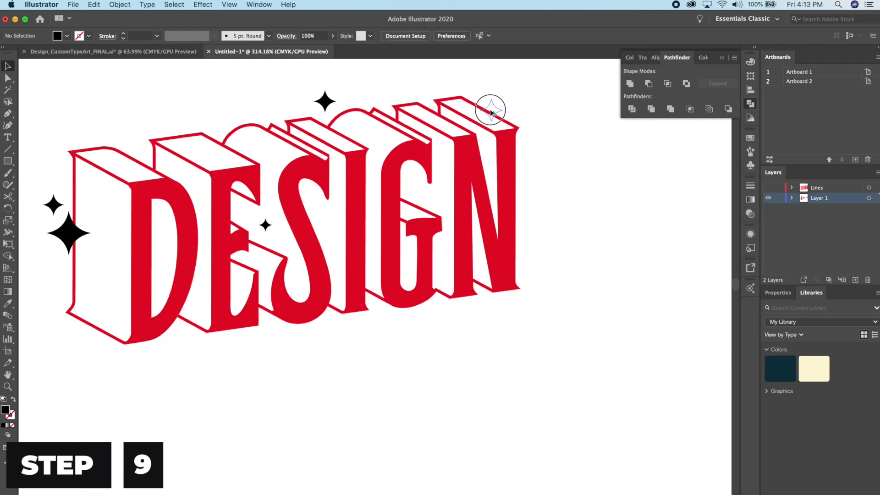
pyautogui.moveTo(491, 112); pyautogui.dragTo(485, 110)
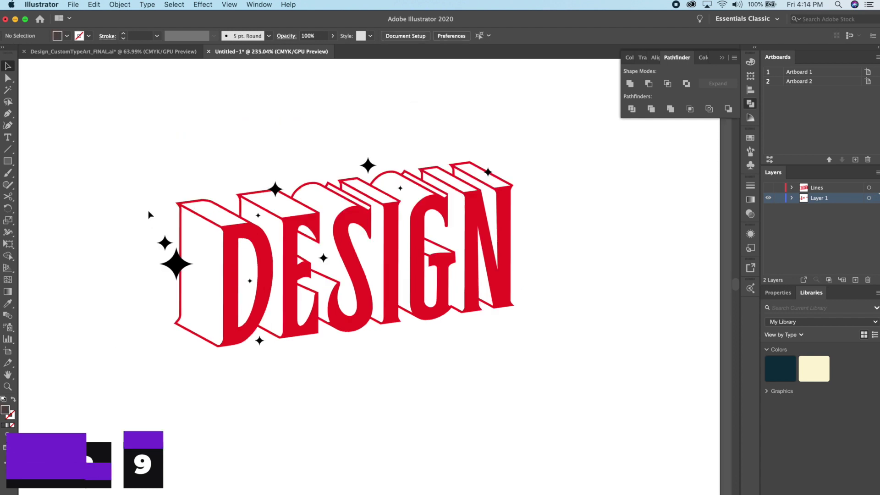
# Search Adobe Color Themes for 'tattoo' and marquee-select the whole DESIGN artwork.
pyautogui.scroll(3, 272, 267)
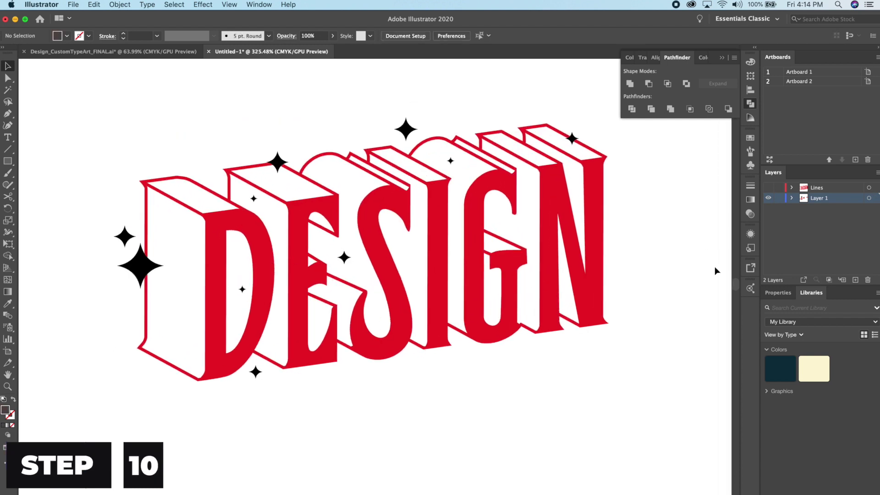
pyautogui.click(751, 289)
pyautogui.click(259, 5)
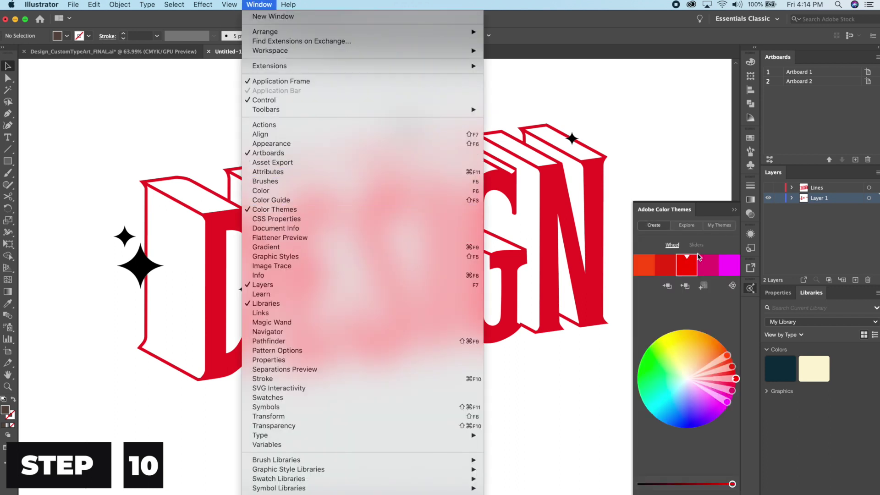
pyautogui.click(276, 209)
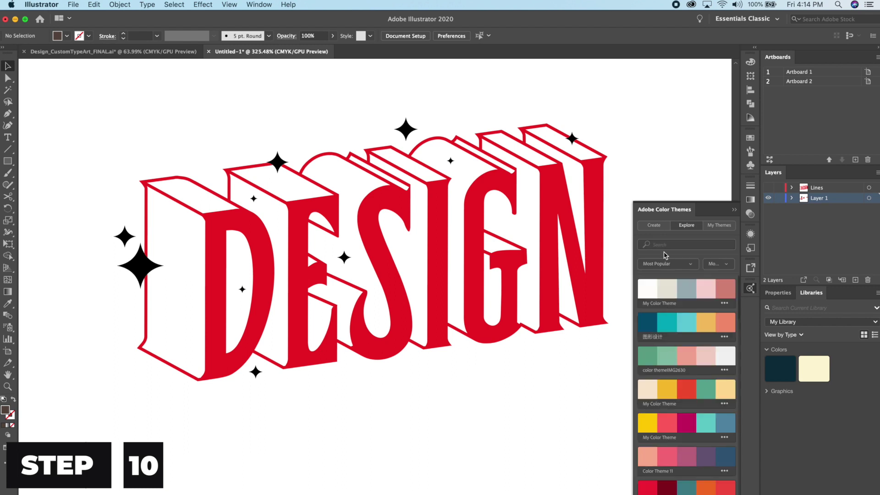
pyautogui.click(664, 245)
pyautogui.write('tattoo')
pyautogui.press('Return')
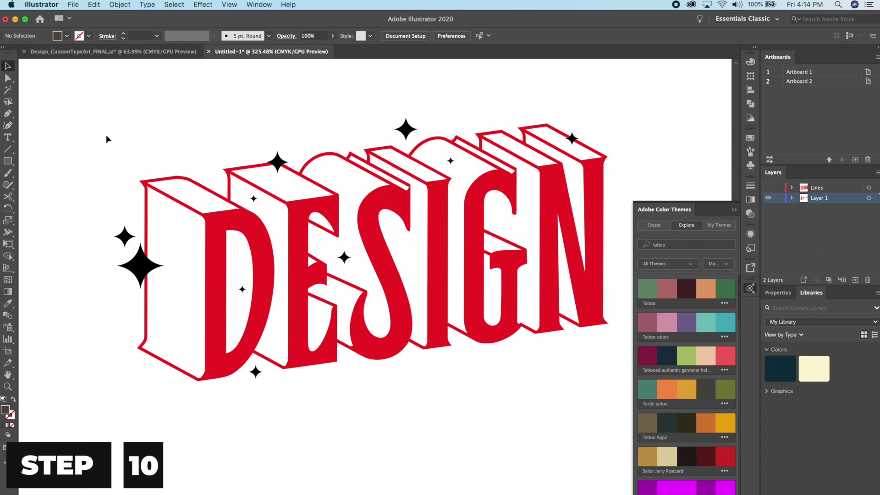
pyautogui.moveTo(93, 132); pyautogui.dragTo(625, 385)
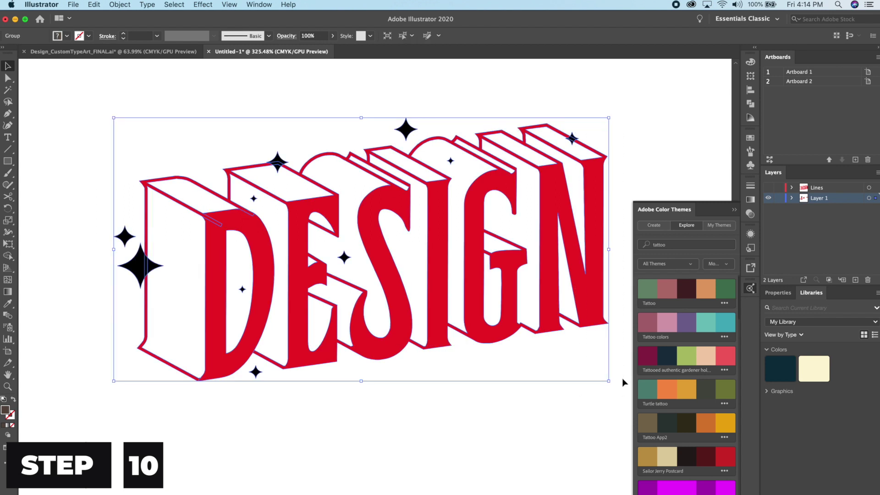
pyautogui.click(94, 4)
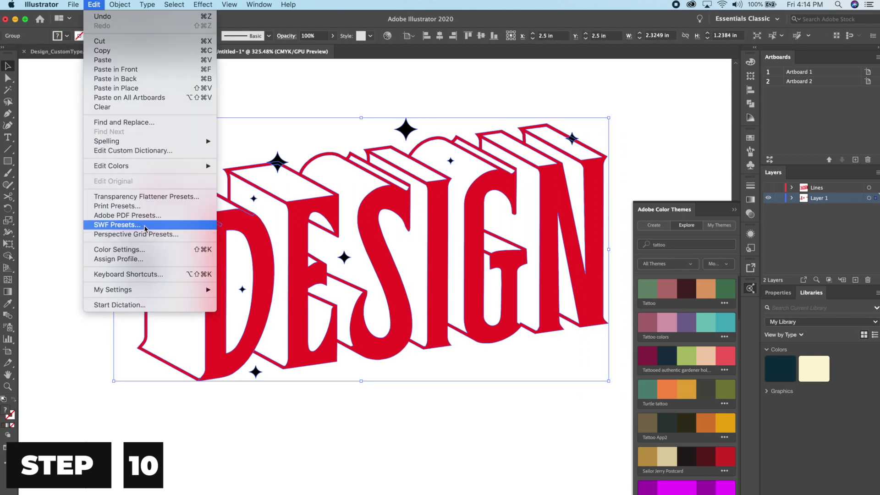
# Apply the Sailor Jerry Postcard group in Recolor Artwork, add a colour for black, and shuffle to dark-red stars.
pyautogui.moveTo(149, 168)
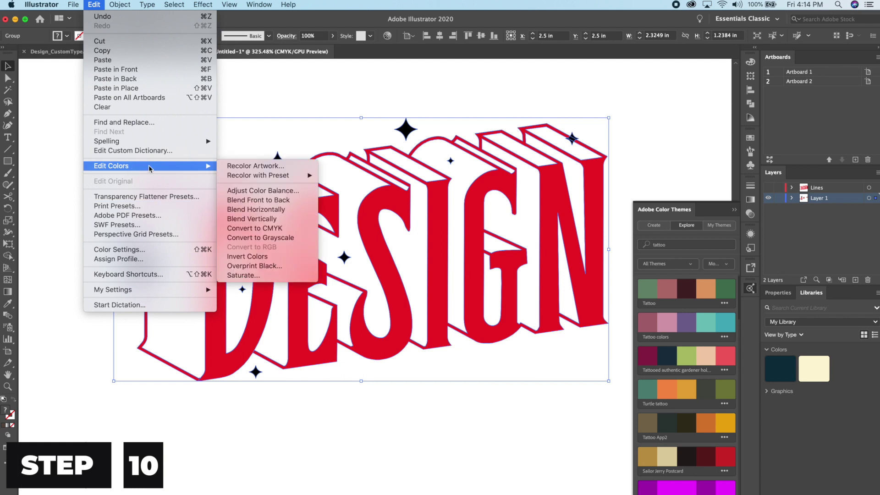
pyautogui.click(263, 170)
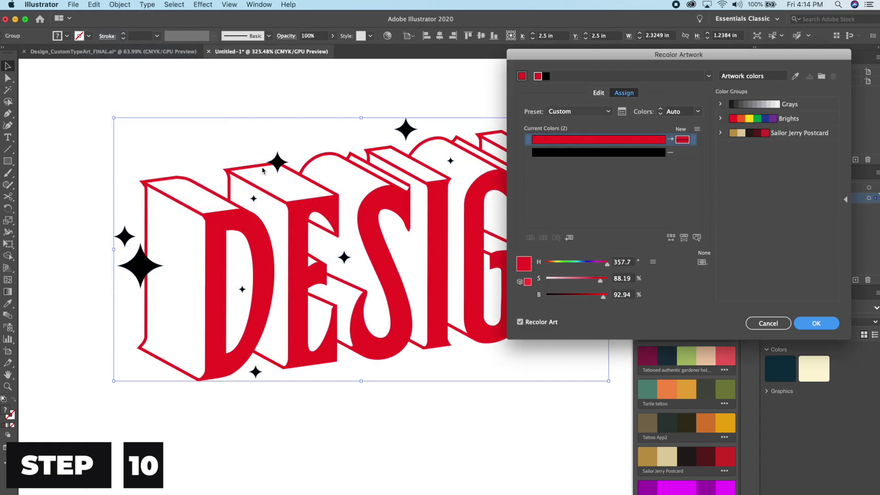
pyautogui.click(791, 140)
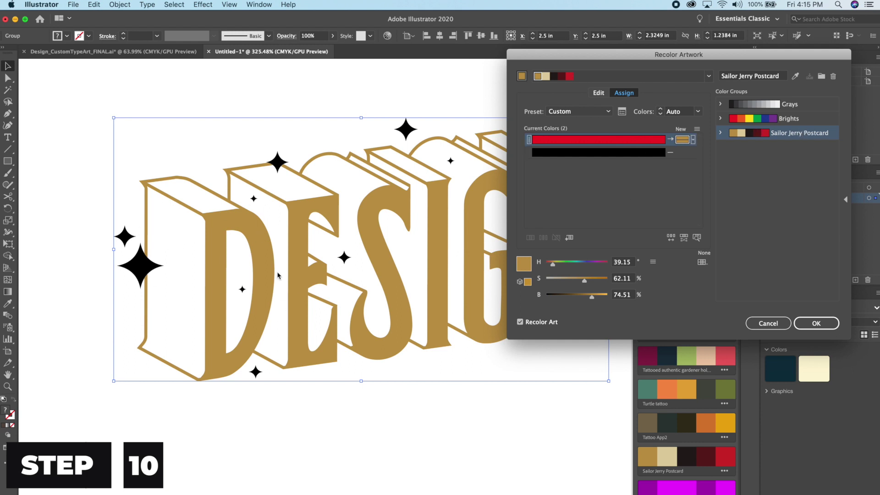
pyautogui.click(681, 156)
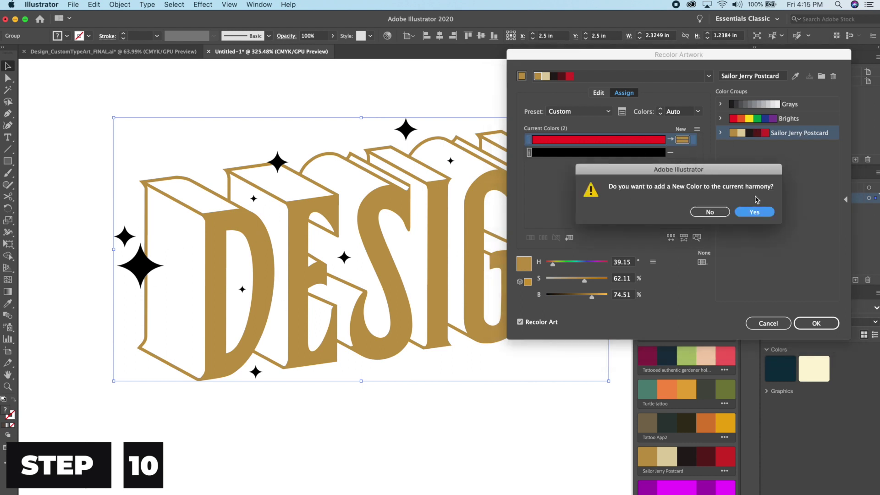
pyautogui.click(754, 212)
pyautogui.doubleClick(682, 153)
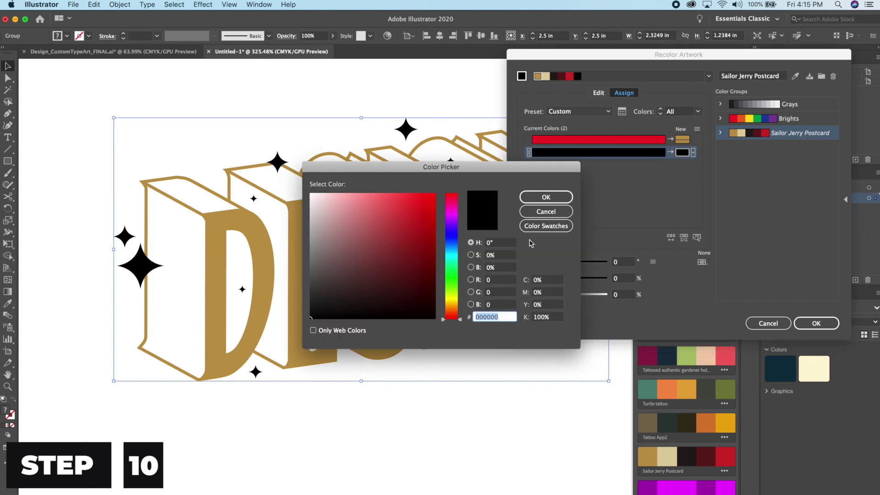
pyautogui.click(543, 213)
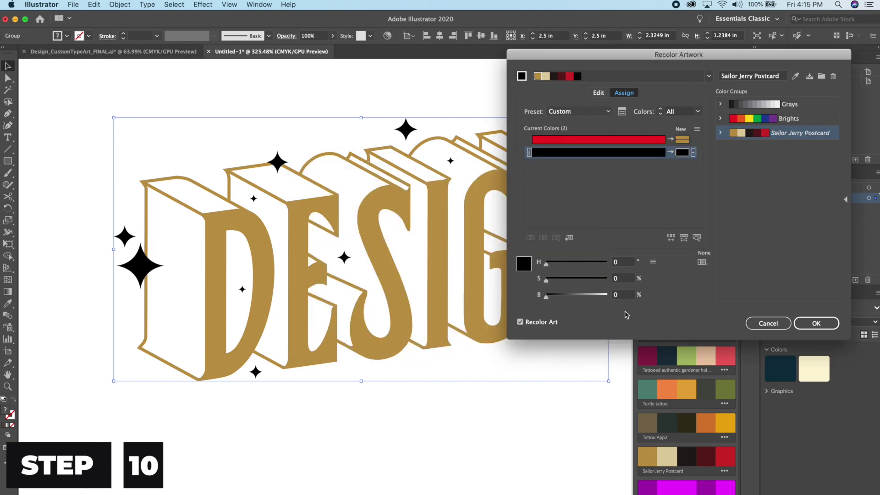
pyautogui.click(673, 239)
pyautogui.click(673, 240)
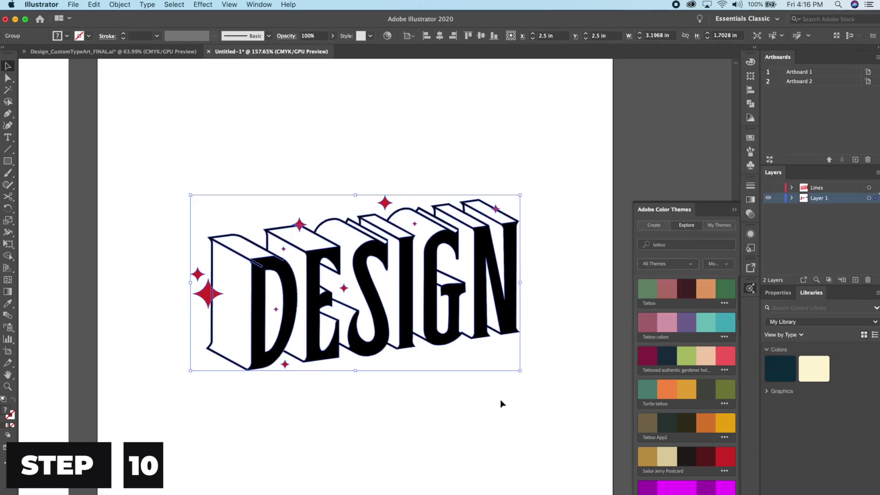
# Duplicate the black DESIGN lettering and stack the two copies on the artboard.
pyautogui.press('super+minus')
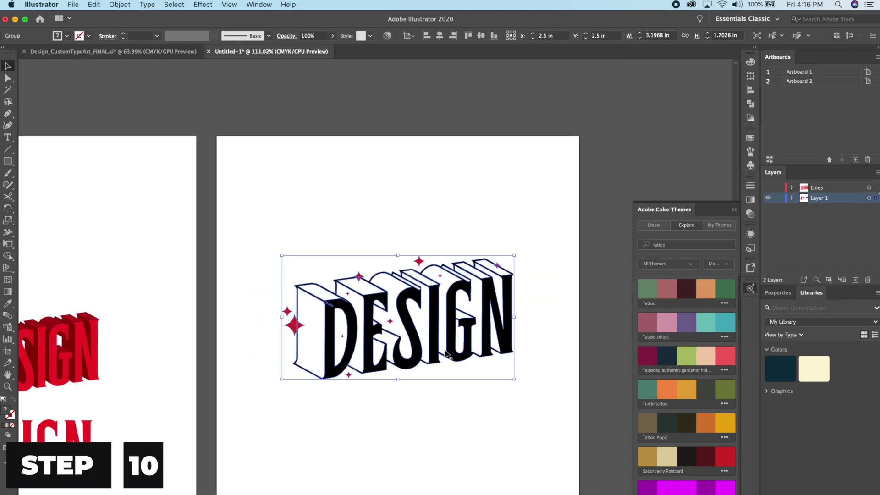
pyautogui.moveTo(435, 349); pyautogui.dragTo(433, 201)
pyautogui.moveTo(435, 300); pyautogui.dragTo(431, 399)
pyautogui.moveTo(414, 206); pyautogui.dragTo(414, 313)
# Zoom in and open Edit > Edit Colors > Recolor Artwork for the copy.
pyautogui.scroll(3, 414, 313)
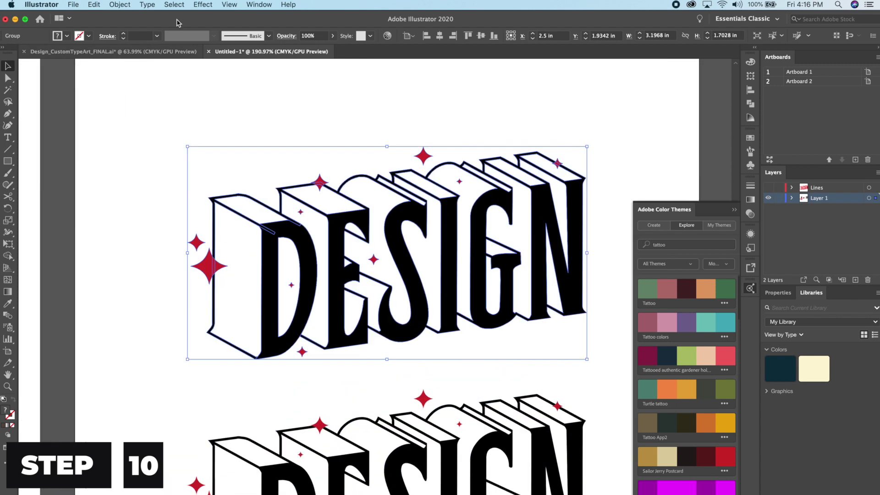
pyautogui.click(94, 5)
pyautogui.moveTo(152, 166)
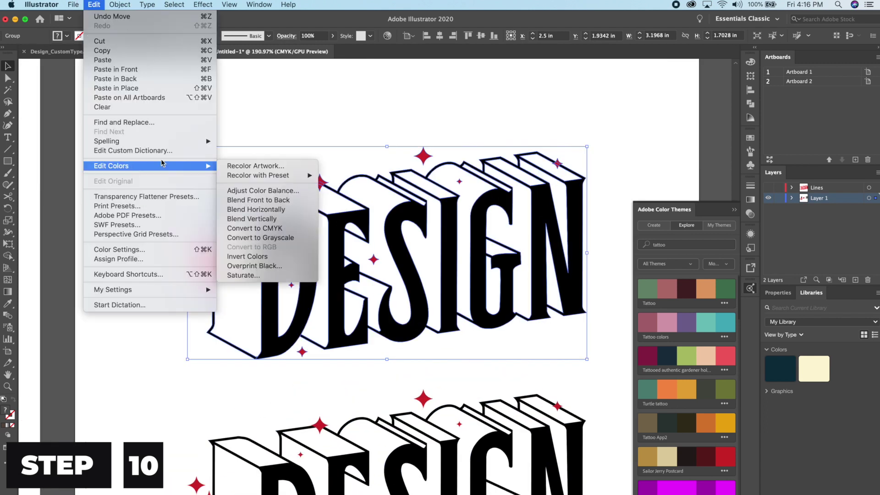
pyautogui.click(243, 166)
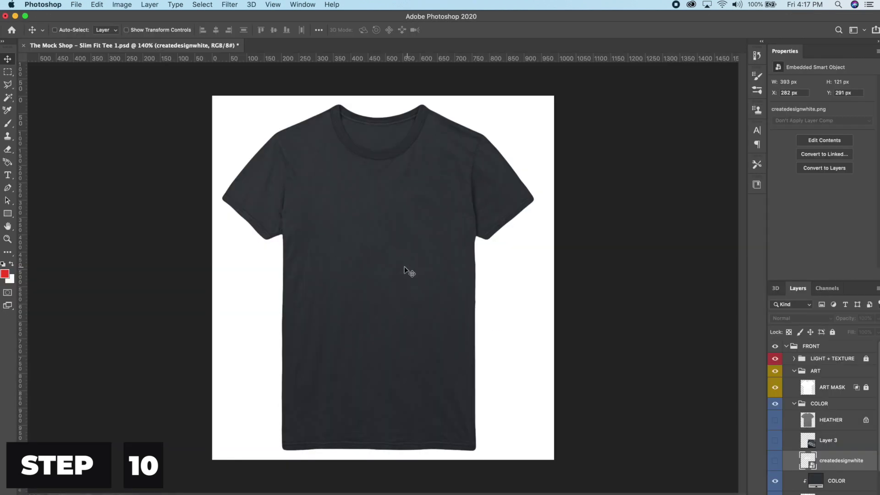
# Change the T-shirt fill colour to near-black #202123.
pyautogui.doubleClick(813, 479)
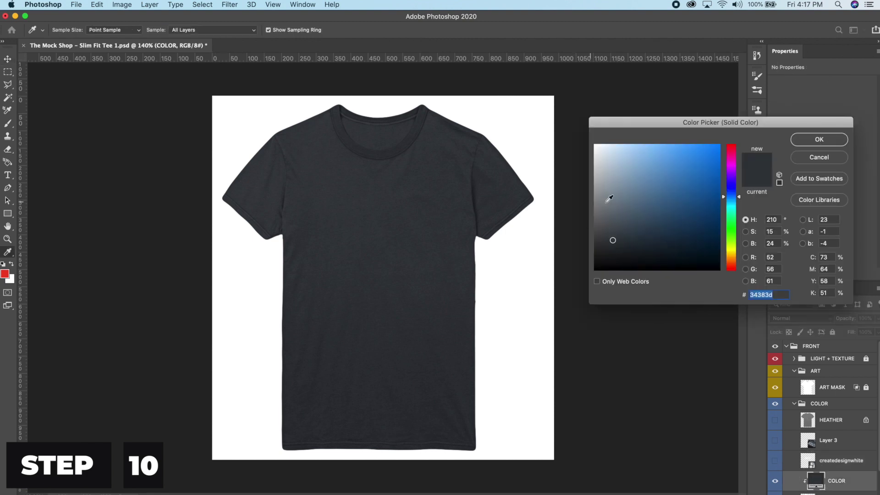
pyautogui.click(606, 253)
pyautogui.click(819, 139)
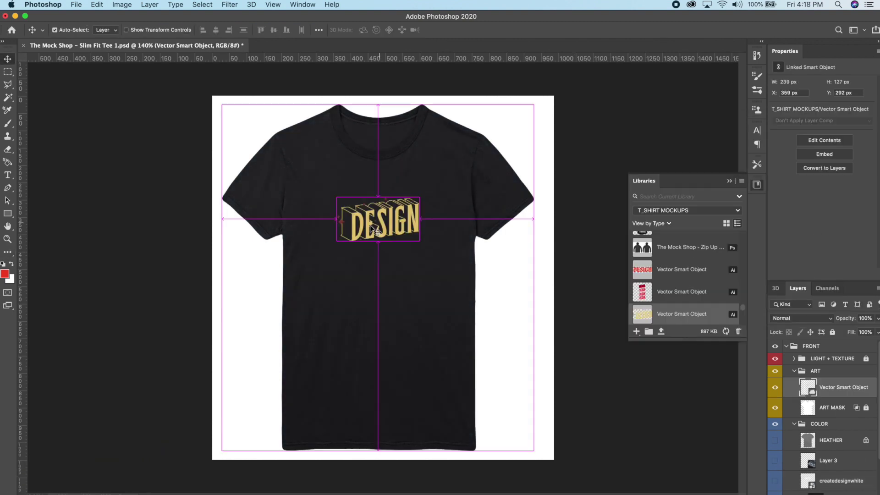
# Scale the gold DESIGN art to chest size and nudge it slightly lower.
pyautogui.hotkey('ctrl', 't')
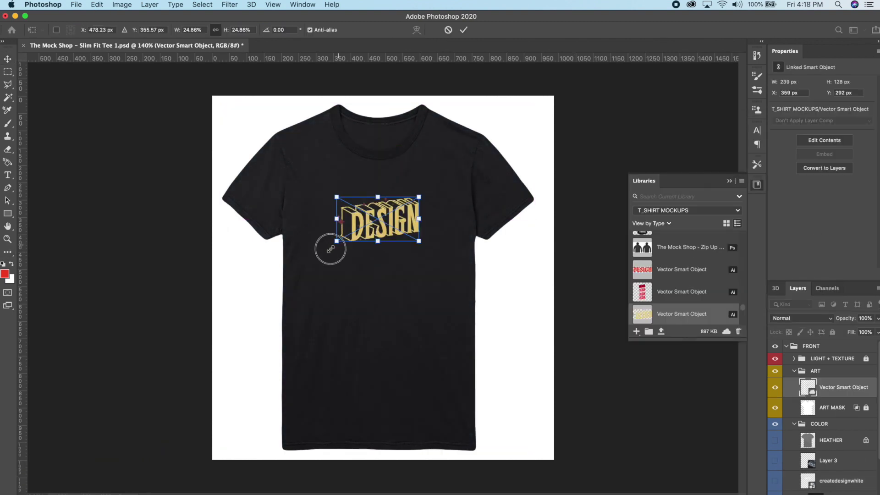
pyautogui.moveTo(336, 241); pyautogui.dragTo(315, 261)
pyautogui.press('Return')
pyautogui.moveTo(379, 220); pyautogui.dragTo(379, 229)
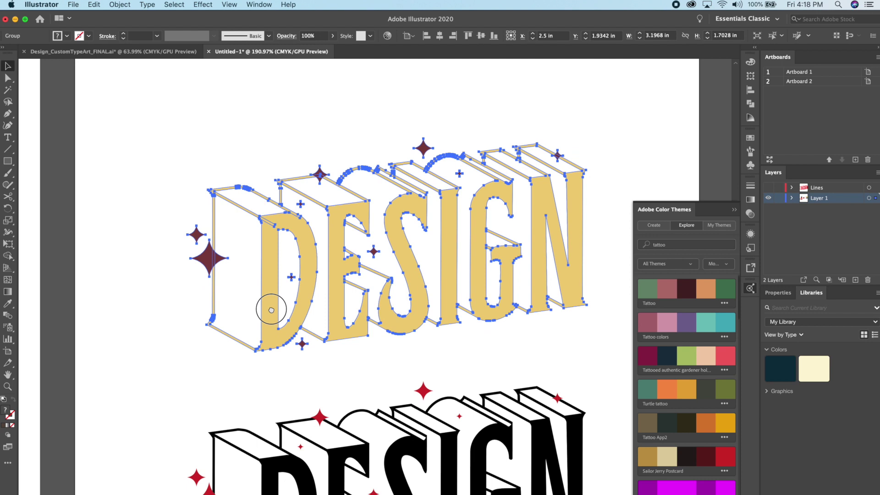
# Copy the black DESIGN group from Illustrator and paste it into the Photoshop mockup.
pyautogui.scroll(-5, 261, 305)
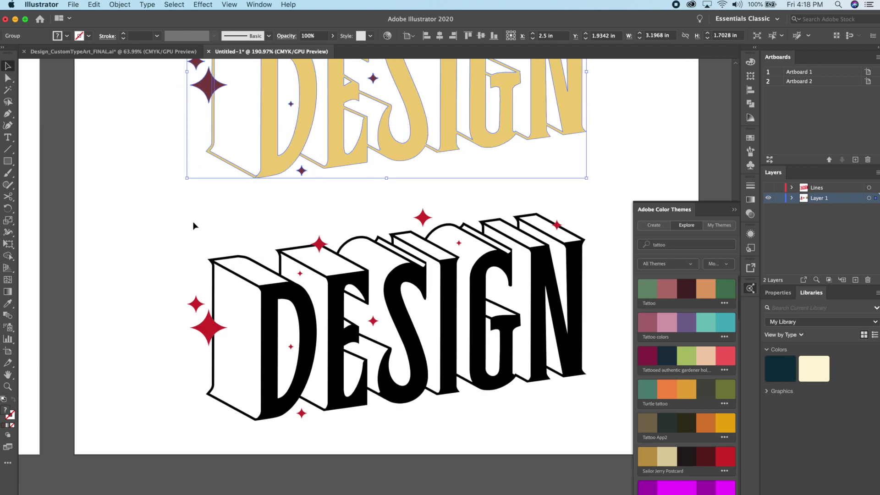
pyautogui.moveTo(665, 430); pyautogui.dragTo(660, 436)
pyautogui.press('super+c')
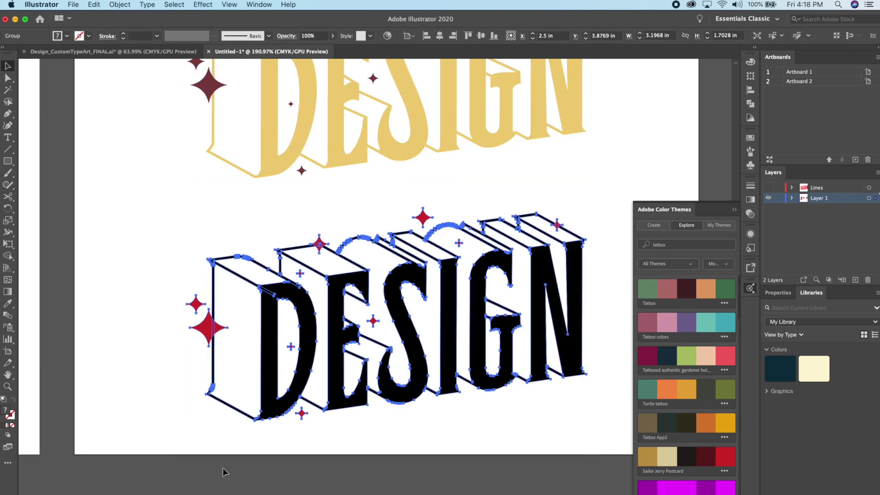
pyautogui.press('super+Tab')
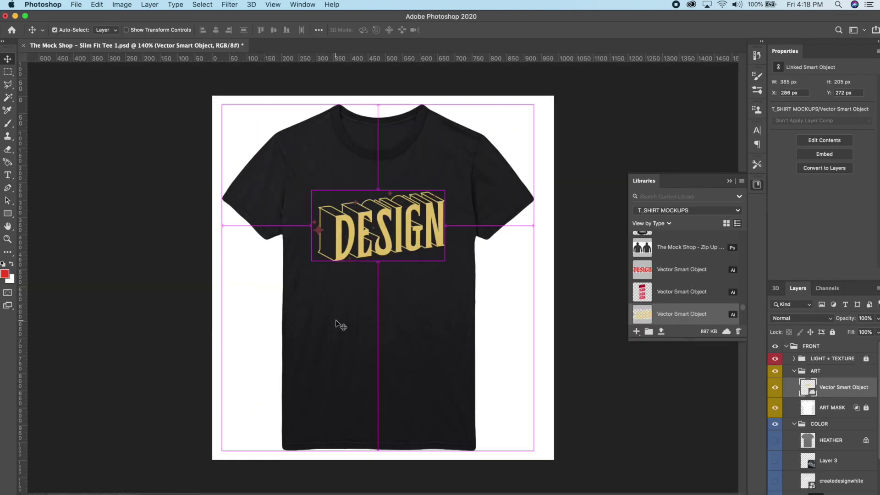
pyautogui.press('super+v')
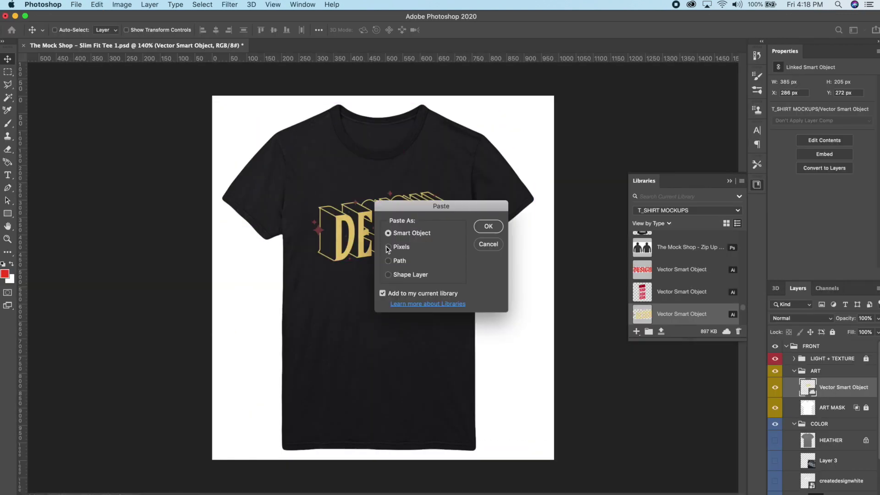
# Paste the black DESIGN art as a Smart Object and shrink it to fit the shirt.
pyautogui.click(488, 227)
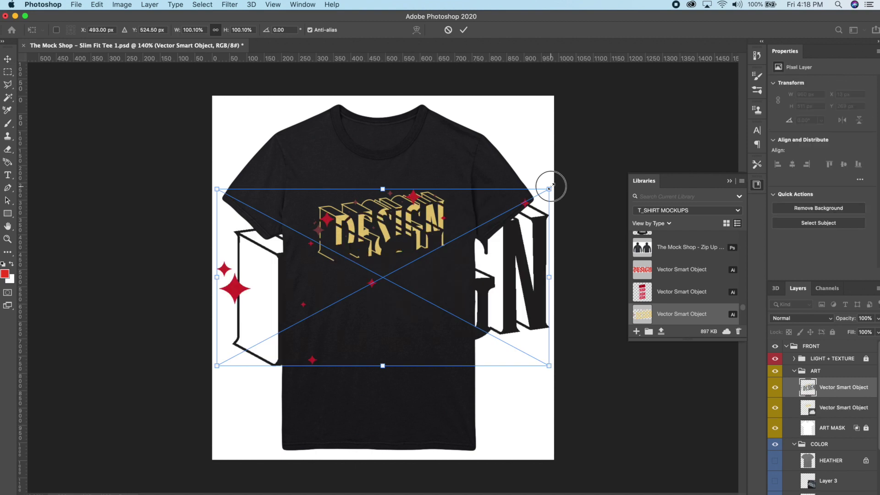
pyautogui.moveTo(550, 187); pyautogui.dragTo(448, 207)
pyautogui.press('Return')
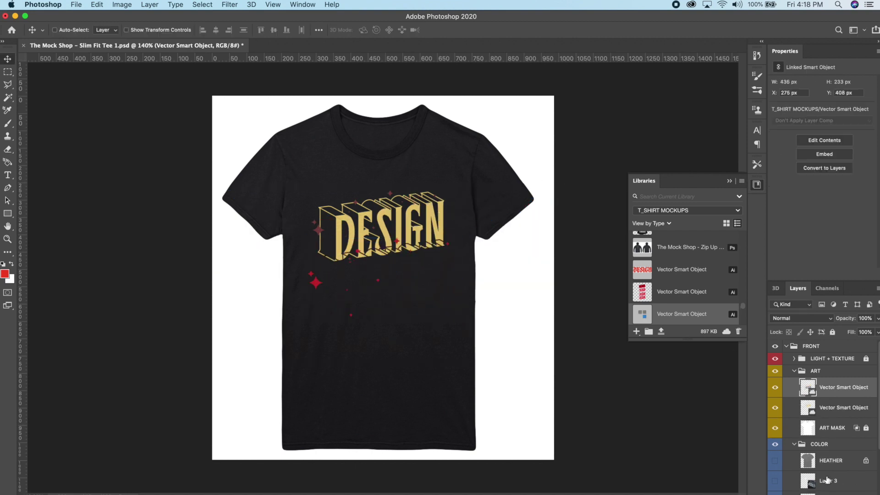
# Hide the gold DESIGN layer and make the shirt light grey.
pyautogui.click(776, 408)
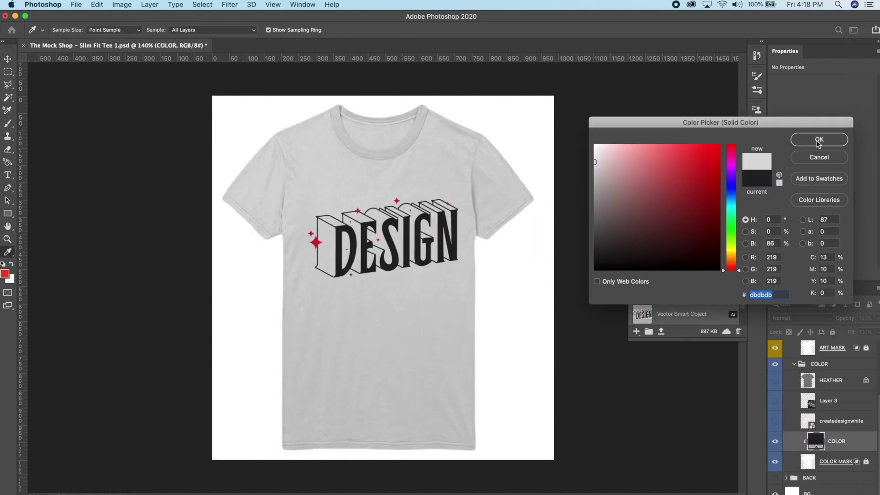
pyautogui.click(818, 137)
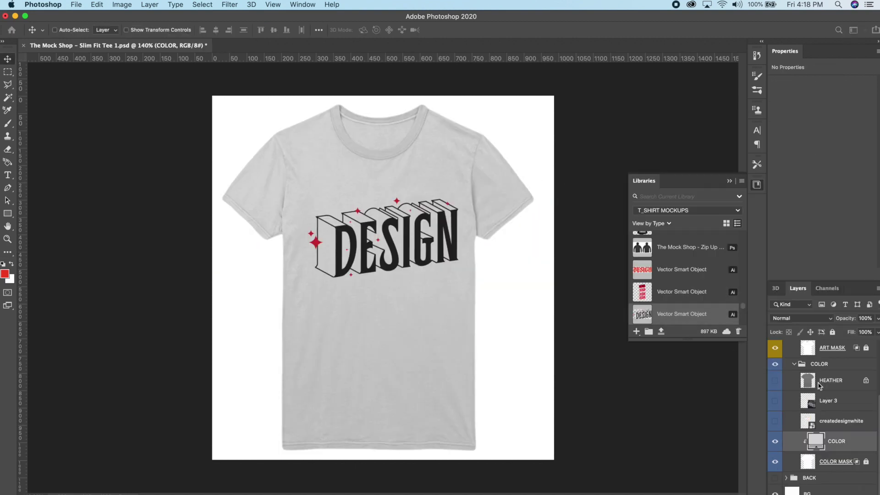
pyautogui.click(728, 182)
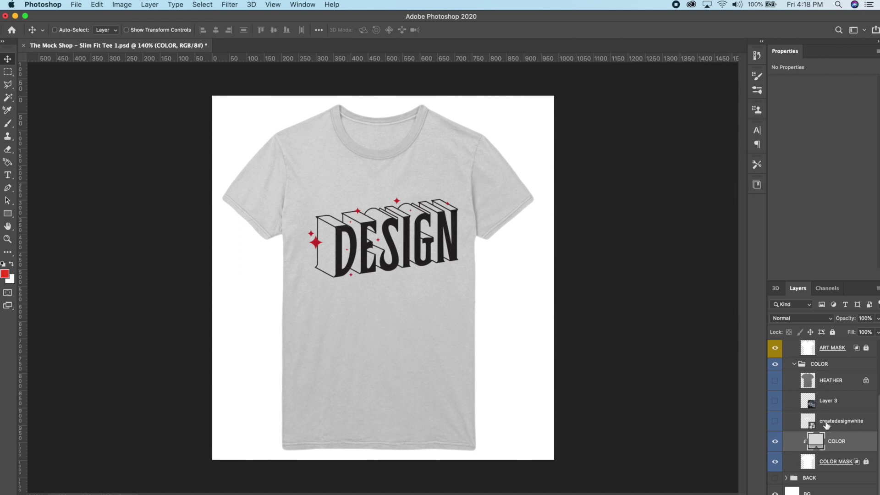
pyautogui.scroll(4, 827, 425)
# Resize the black DESIGN art to 358×191 px and centre it on the chest.
pyautogui.click(831, 385)
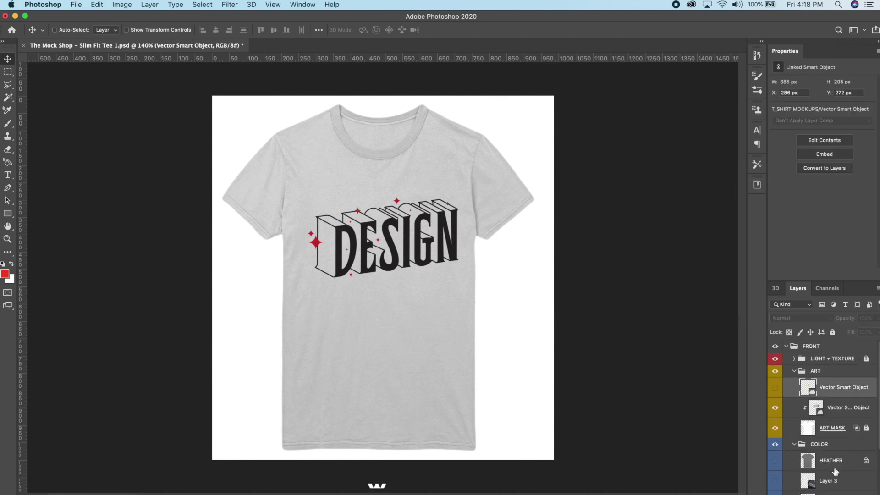
pyautogui.click(829, 407)
pyautogui.press('super+t')
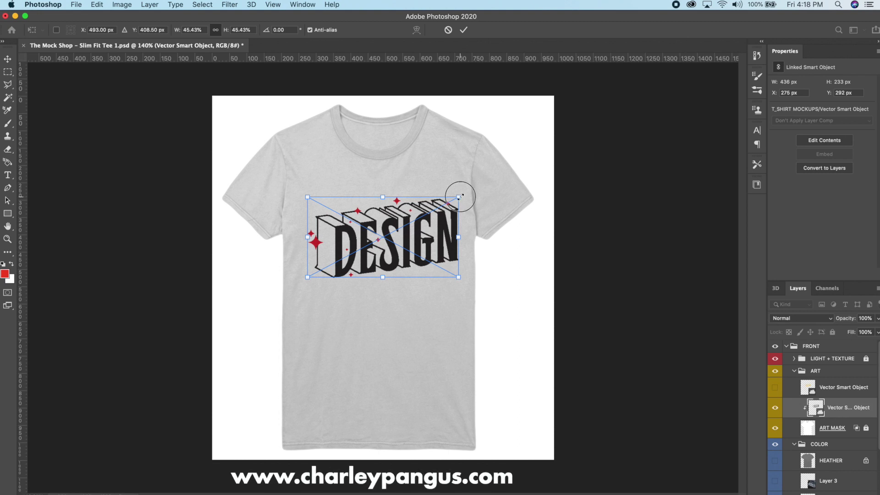
pyautogui.moveTo(458, 197)
pyautogui.mouseDown()
pyautogui.moveTo(429, 206)
pyautogui.moveTo(444, 200)
pyautogui.mouseUp()
pyautogui.press('Return')
pyautogui.moveTo(398, 259)
pyautogui.mouseDown()
pyautogui.moveTo(388, 242)
pyautogui.moveTo(391, 250)
pyautogui.mouseUp()
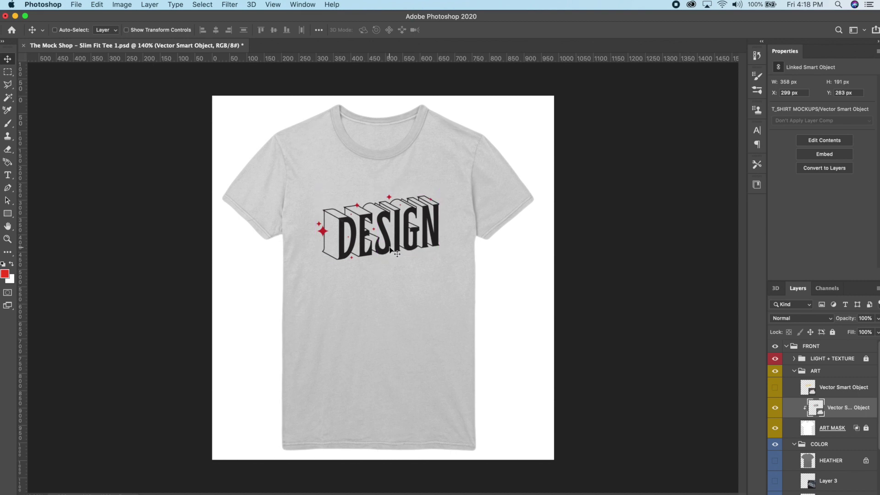